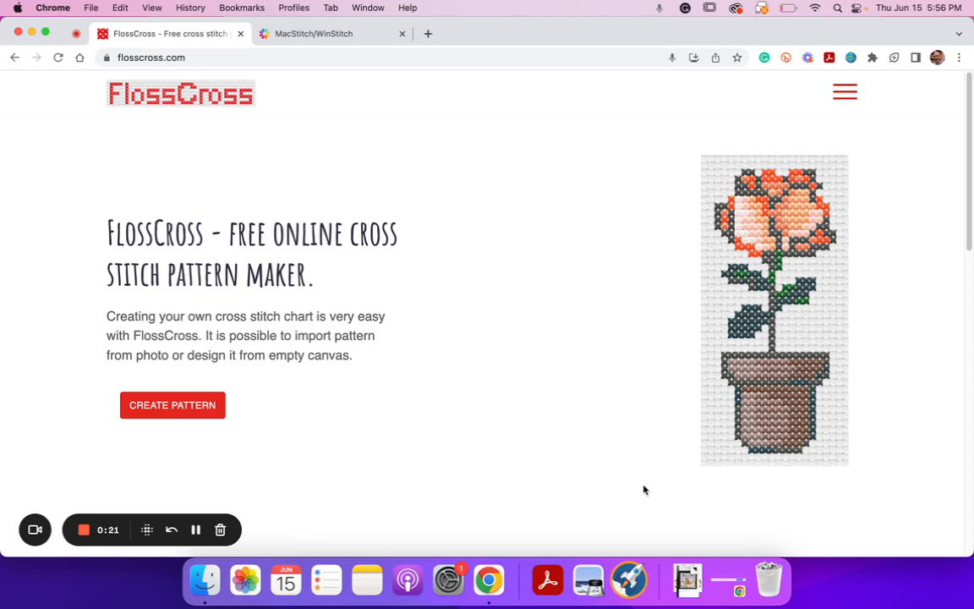
- Look over the MacStitch/WinStitch page, examining the product description, demo and purchase options and supported operating systems
{"action": "left_click", "coordinate": [354, 35]}
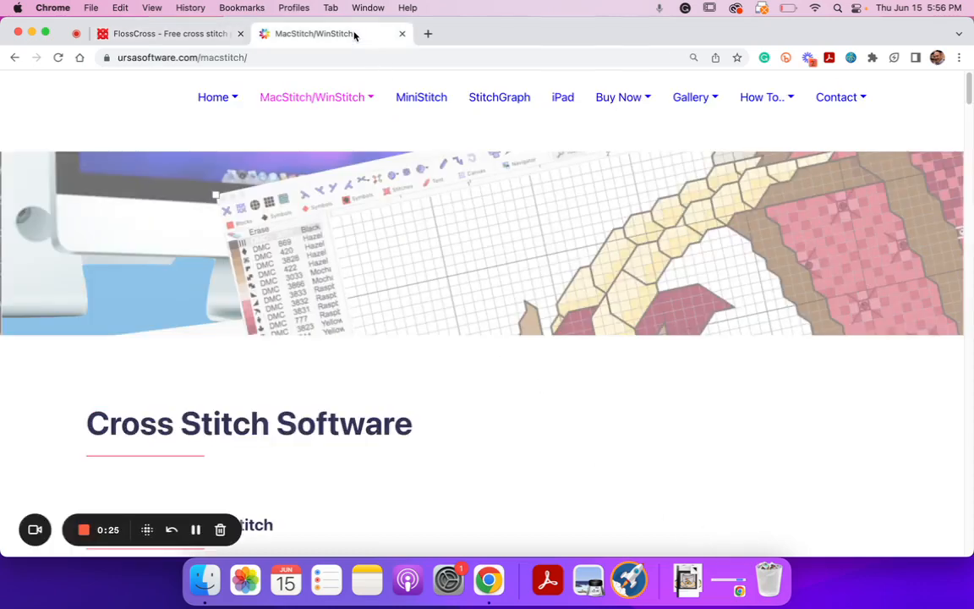
{"action": "scroll", "coordinate": [504, 203], "scroll_direction": "down", "scroll_amount": 1}
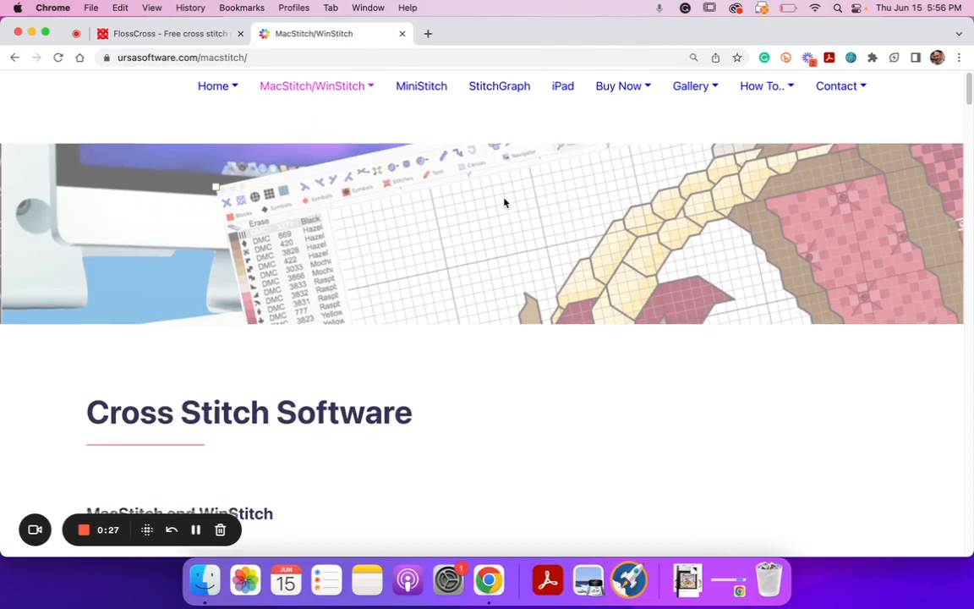
{"action": "scroll", "coordinate": [504, 202], "scroll_direction": "down", "scroll_amount": 5}
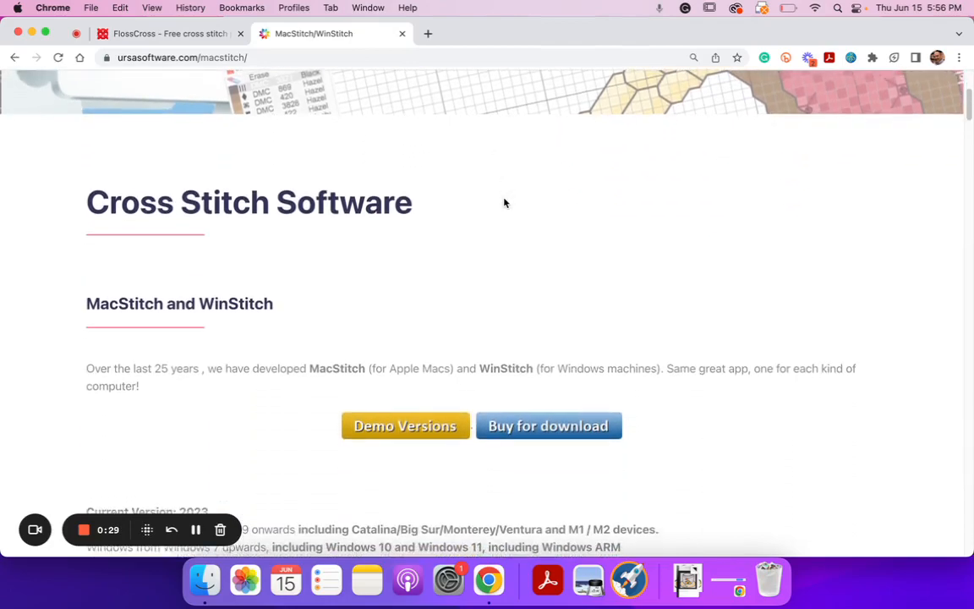
{"action": "scroll", "coordinate": [504, 203], "scroll_direction": "down", "scroll_amount": 5}
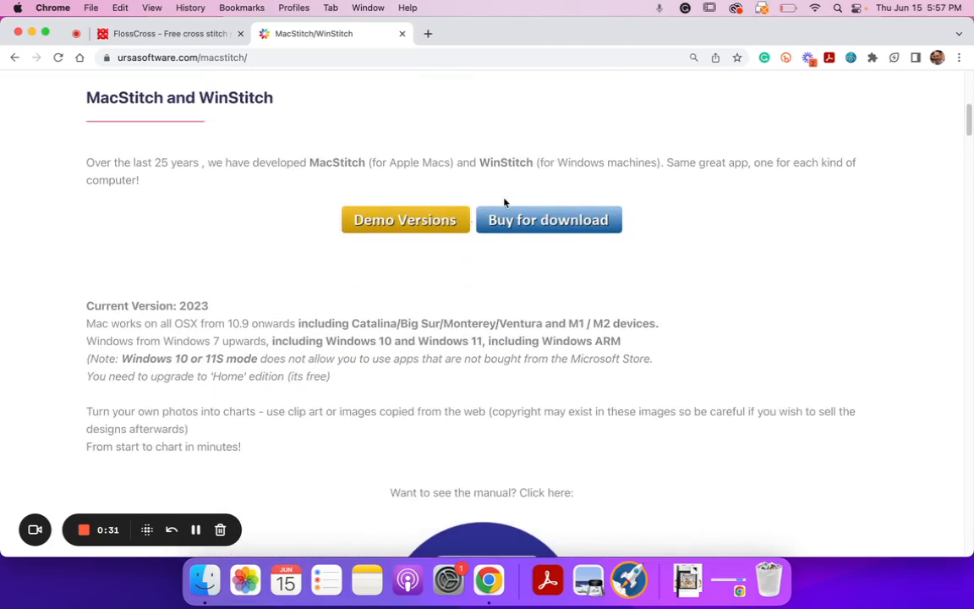
{"action": "scroll", "coordinate": [503, 203], "scroll_direction": "up", "scroll_amount": 10}
{"action": "scroll", "coordinate": [503, 203], "scroll_direction": "down", "scroll_amount": 2}
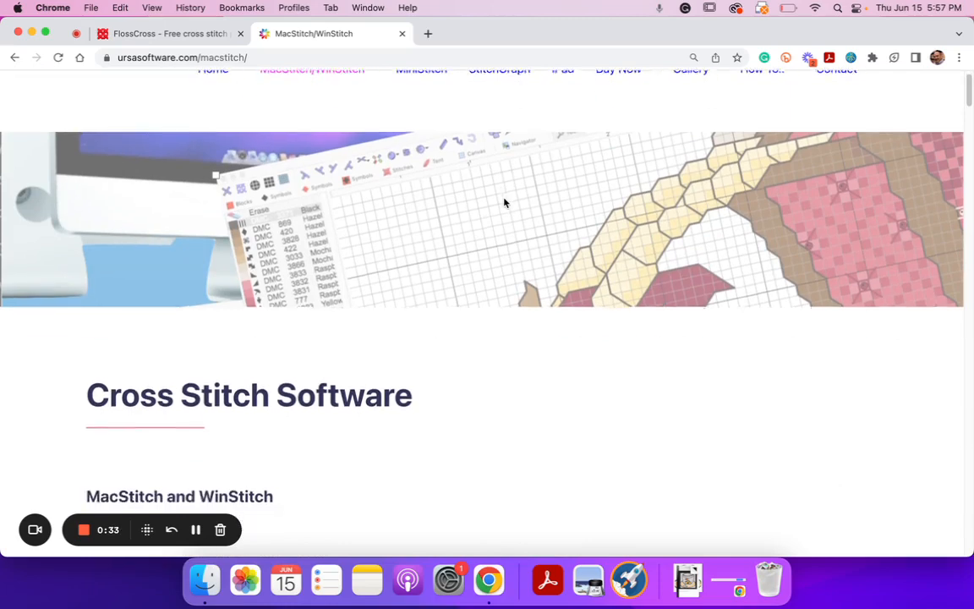
{"action": "scroll", "coordinate": [504, 202], "scroll_direction": "down", "scroll_amount": 3}
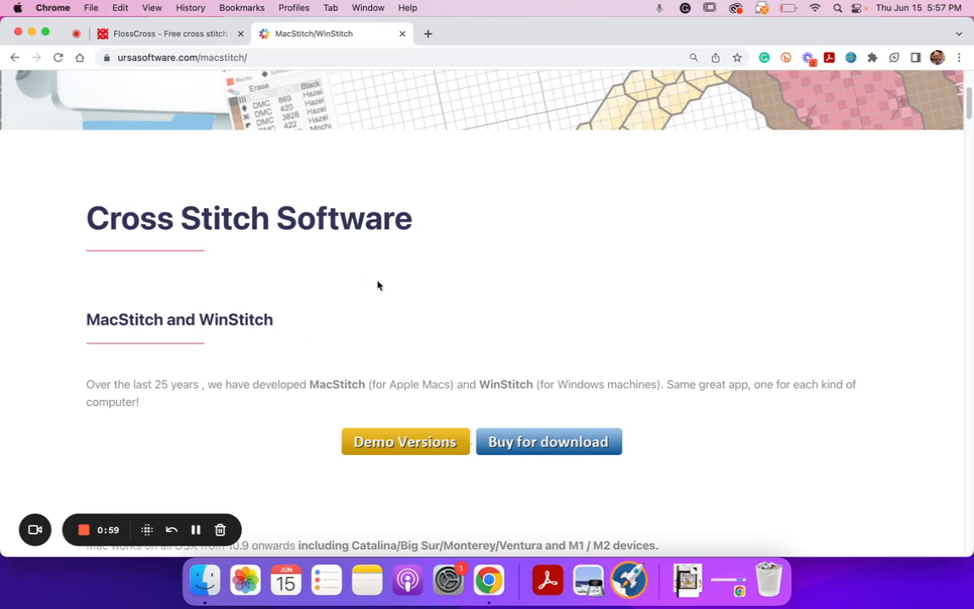
- Return to the FlossCross home page and review its feature descriptions, including photo import, OXS import-export, backstitch and PDF export
{"action": "left_click", "coordinate": [206, 35]}
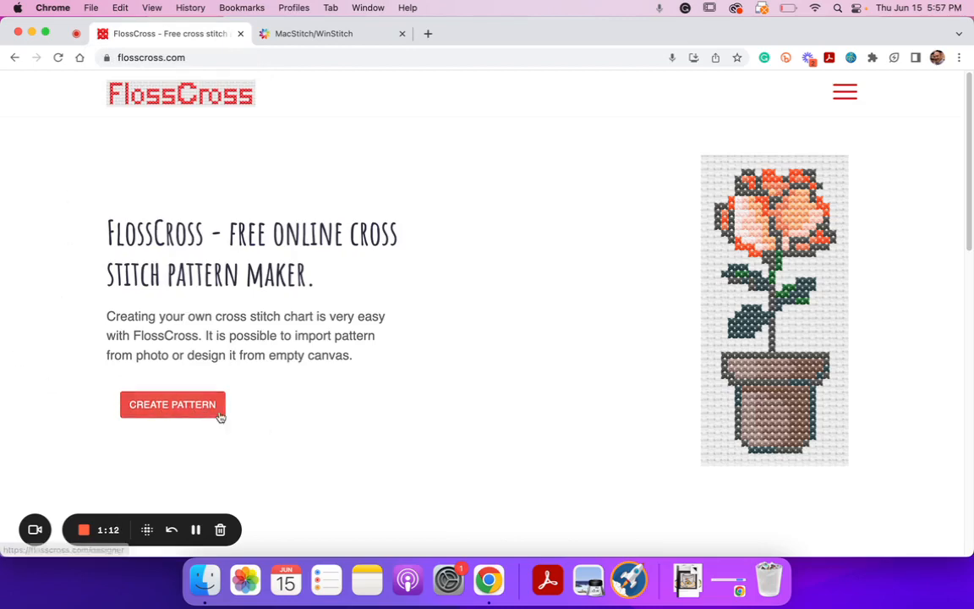
{"action": "scroll", "coordinate": [424, 438], "scroll_direction": "down", "scroll_amount": 5}
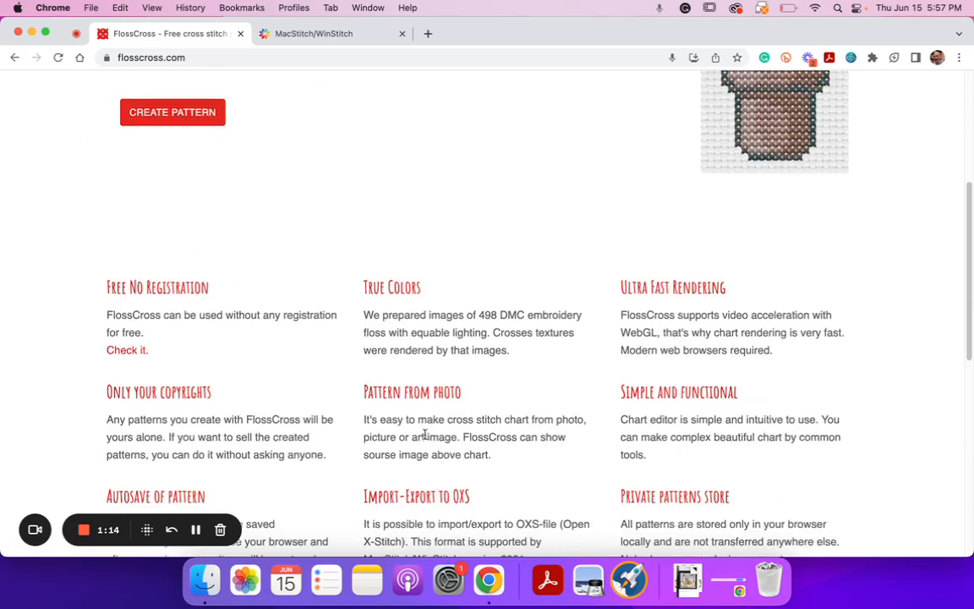
{"action": "scroll", "coordinate": [425, 434], "scroll_direction": "down", "scroll_amount": 2}
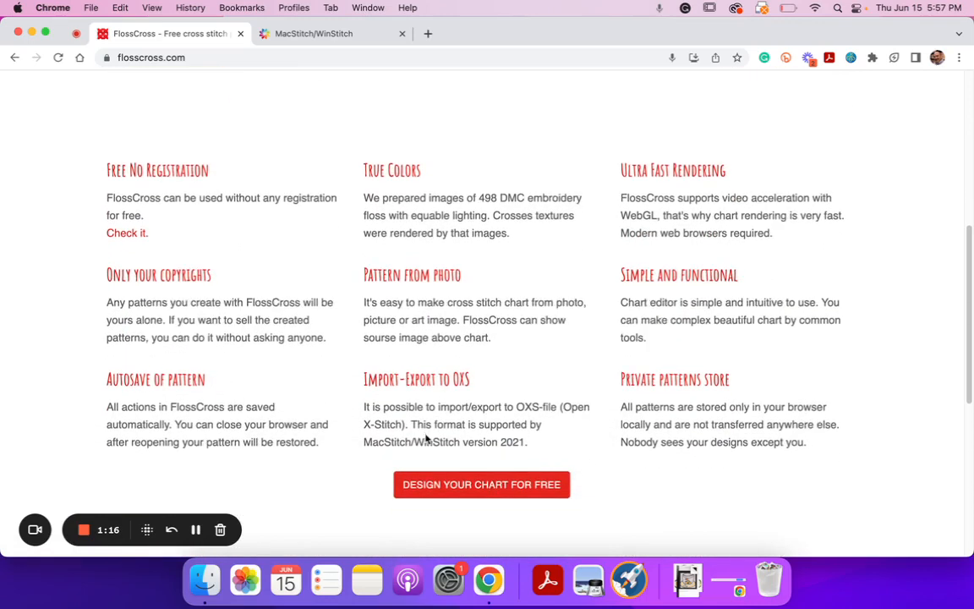
{"action": "scroll", "coordinate": [427, 438], "scroll_direction": "down", "scroll_amount": 1}
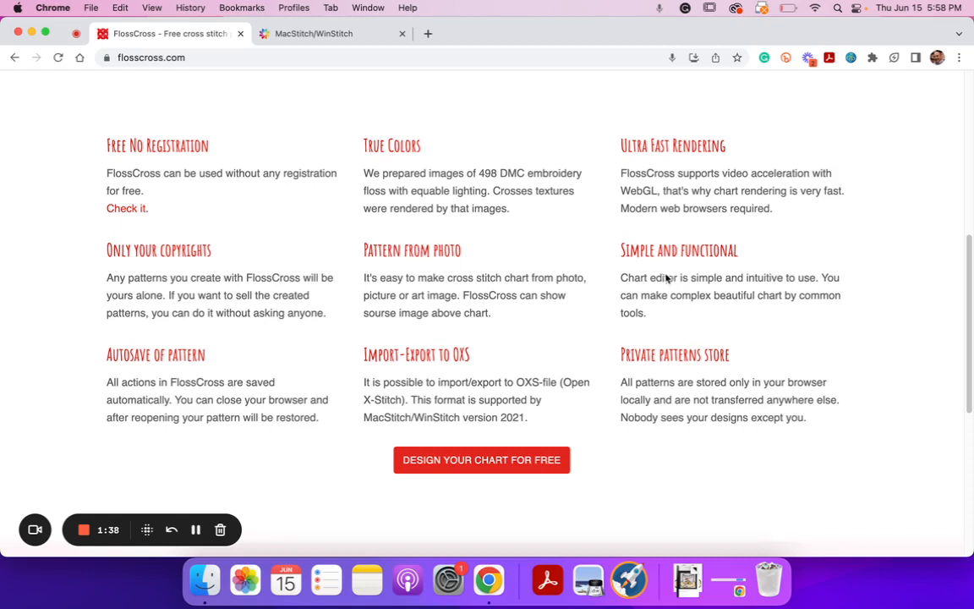
{"action": "scroll", "coordinate": [672, 307], "scroll_direction": "down", "scroll_amount": 5}
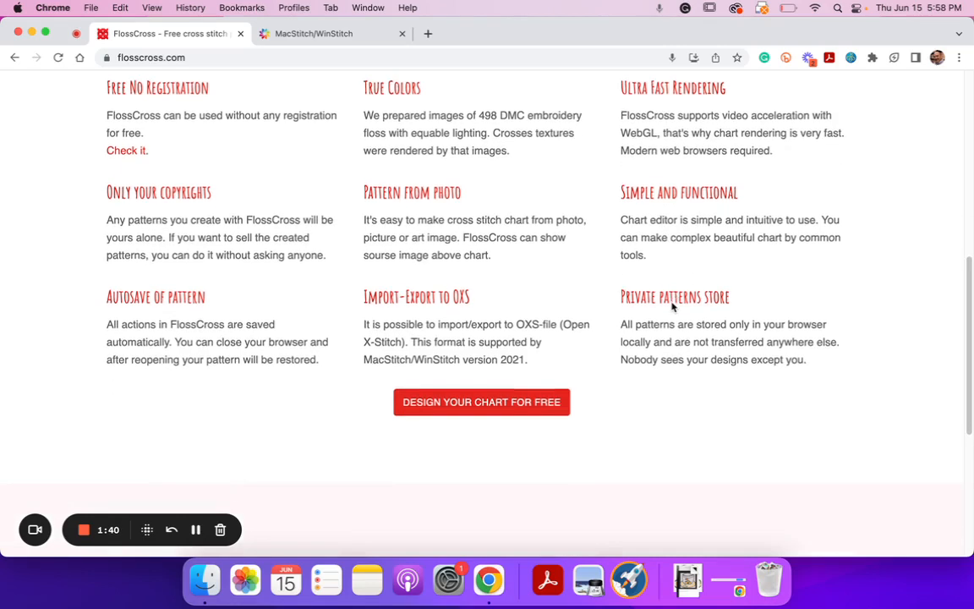
{"action": "scroll", "coordinate": [672, 307], "scroll_direction": "down", "scroll_amount": 2}
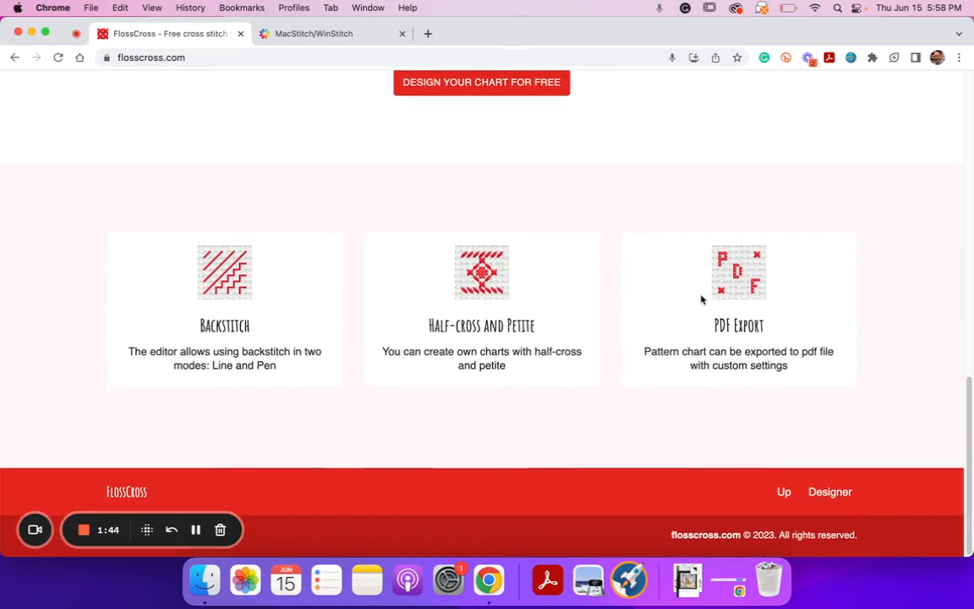
{"action": "scroll", "coordinate": [701, 299], "scroll_direction": "up", "scroll_amount": 1}
{"action": "scroll", "coordinate": [701, 300], "scroll_direction": "down", "scroll_amount": 1}
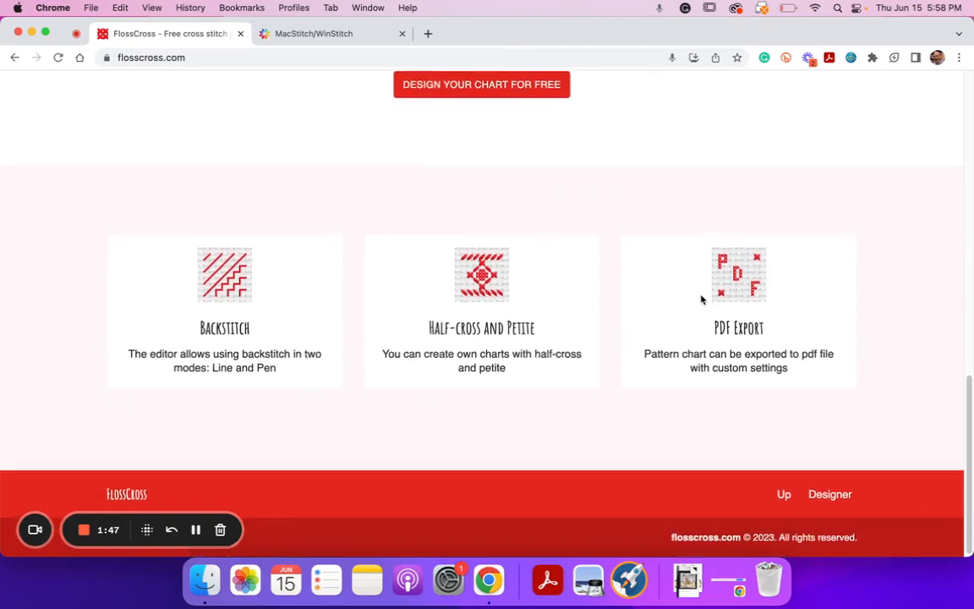
{"action": "scroll", "coordinate": [701, 299], "scroll_direction": "up", "scroll_amount": 15}
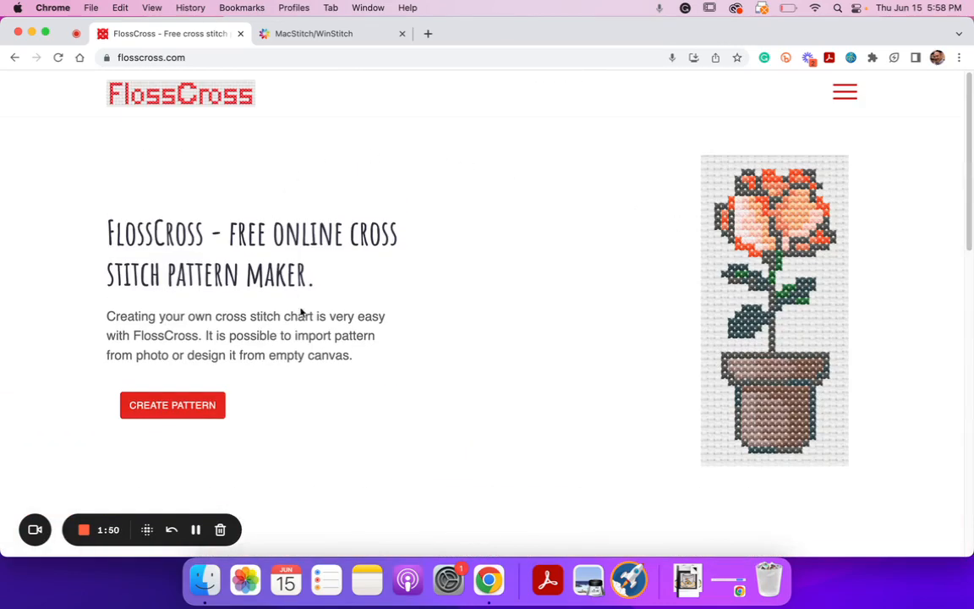
- Start a new pattern from an image in Slot 2 of the FlossCross designer, using flower-1.png from the Bookmark folder
{"action": "left_click", "coordinate": [200, 412]}
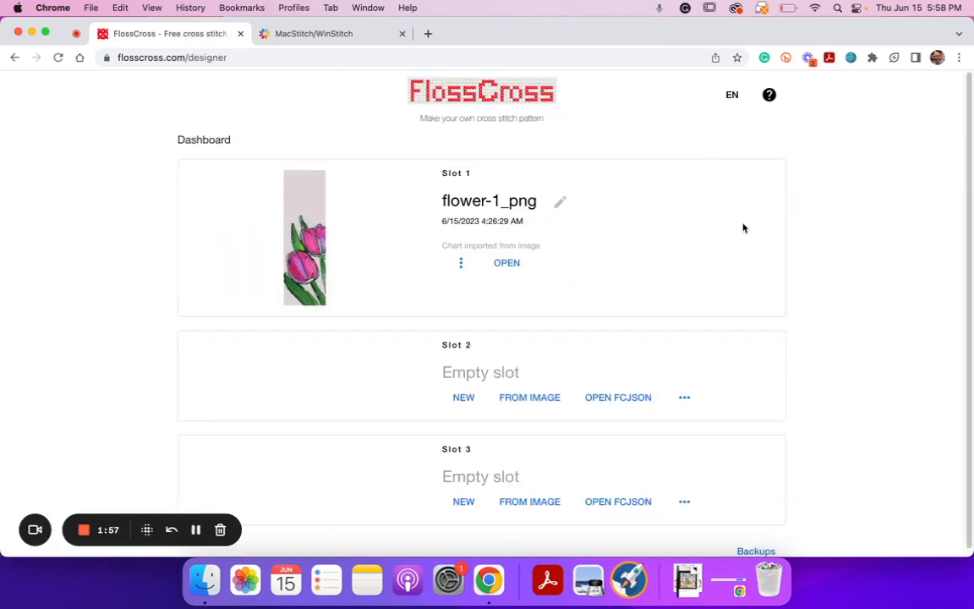
{"action": "scroll", "coordinate": [743, 227], "scroll_direction": "down", "scroll_amount": 1}
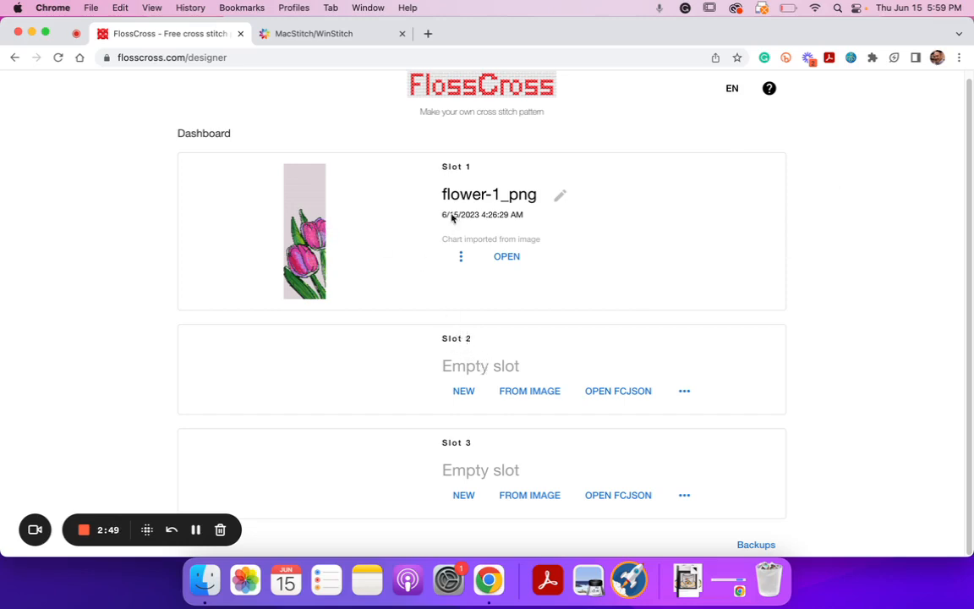
{"action": "left_click", "coordinate": [552, 391]}
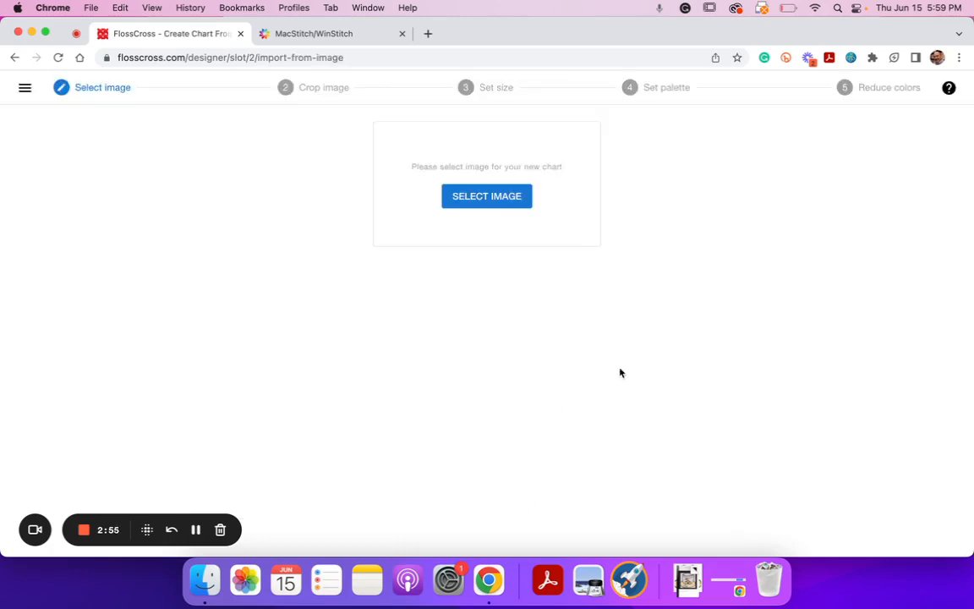
{"action": "left_click", "coordinate": [458, 201]}
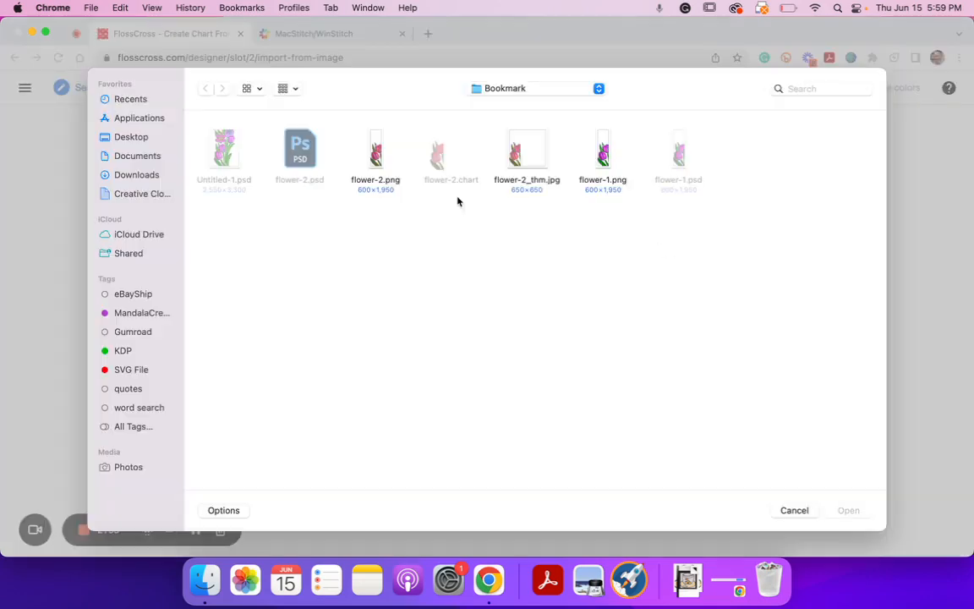
{"action": "left_click", "coordinate": [601, 152]}
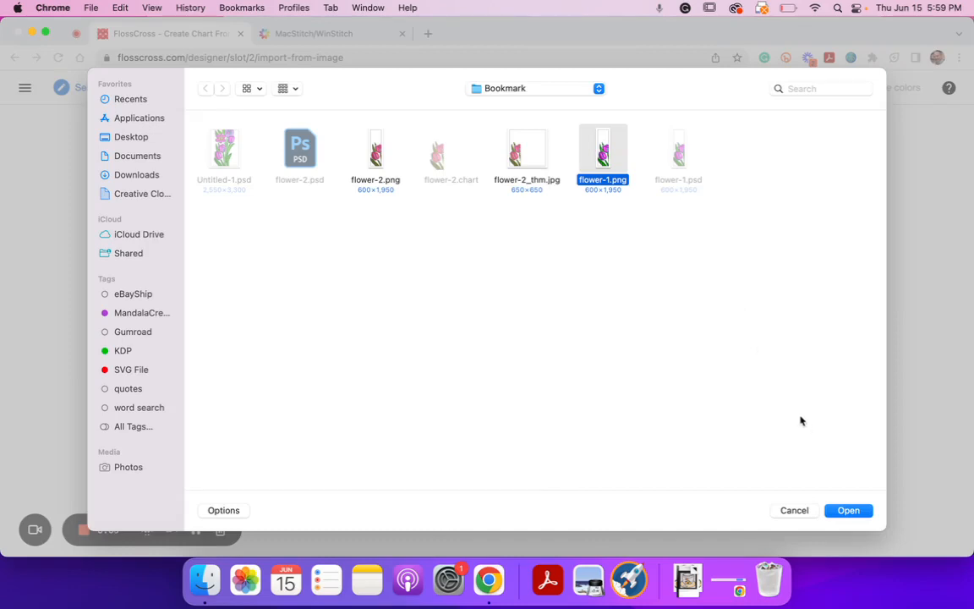
{"action": "left_click", "coordinate": [848, 511]}
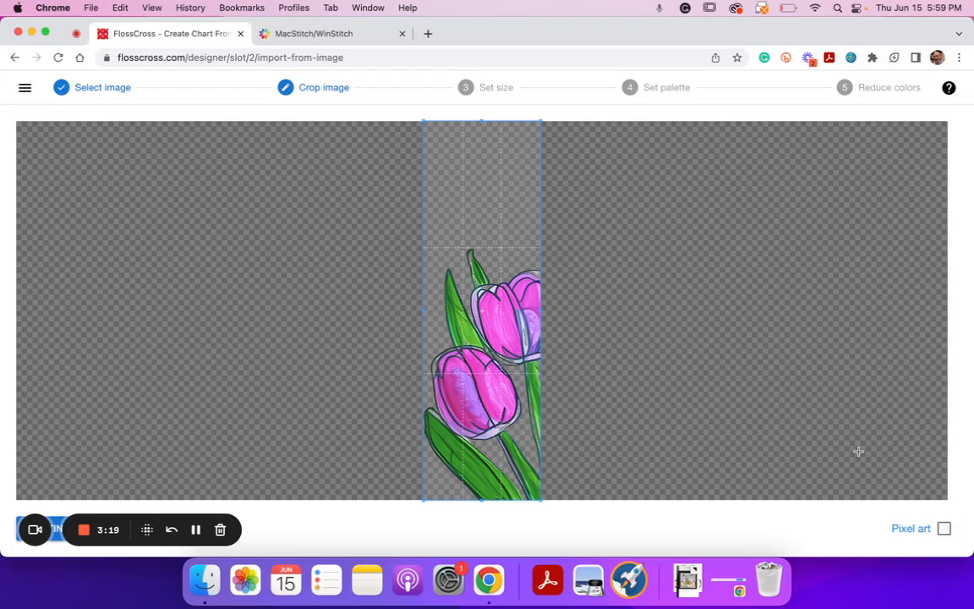
- Accept the full uncropped image and the chart size of 62 by 200 stitches, proceeding to the palette settings
{"action": "scroll", "coordinate": [859, 452], "scroll_direction": "down", "scroll_amount": 3}
{"action": "scroll", "coordinate": [858, 452], "scroll_direction": "up", "scroll_amount": 3}
{"action": "scroll", "coordinate": [859, 452], "scroll_direction": "down", "scroll_amount": 1}
{"action": "left_click_drag", "start_coordinate": [137, 523], "coordinate": [888, 529]}
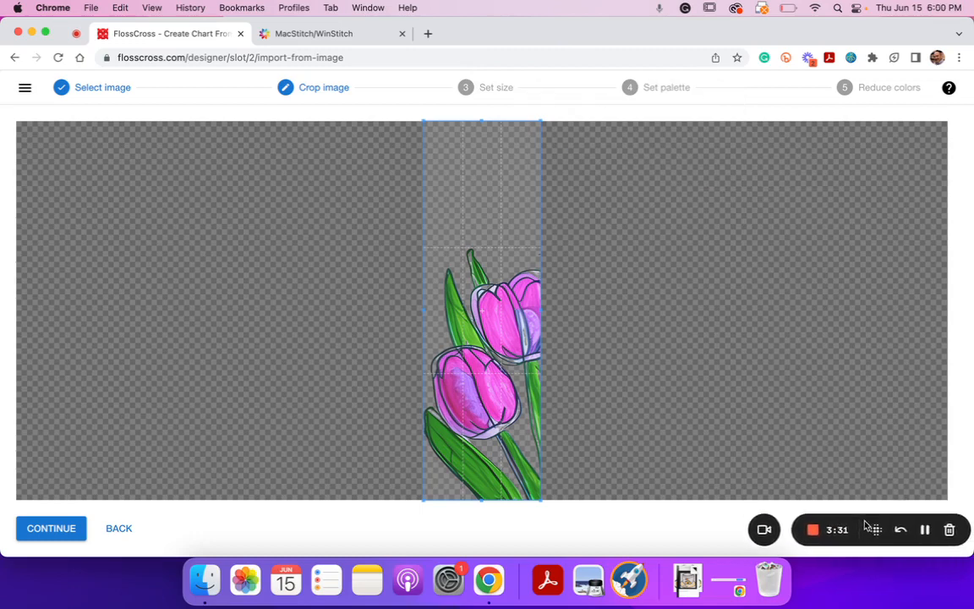
{"action": "left_click", "coordinate": [45, 529]}
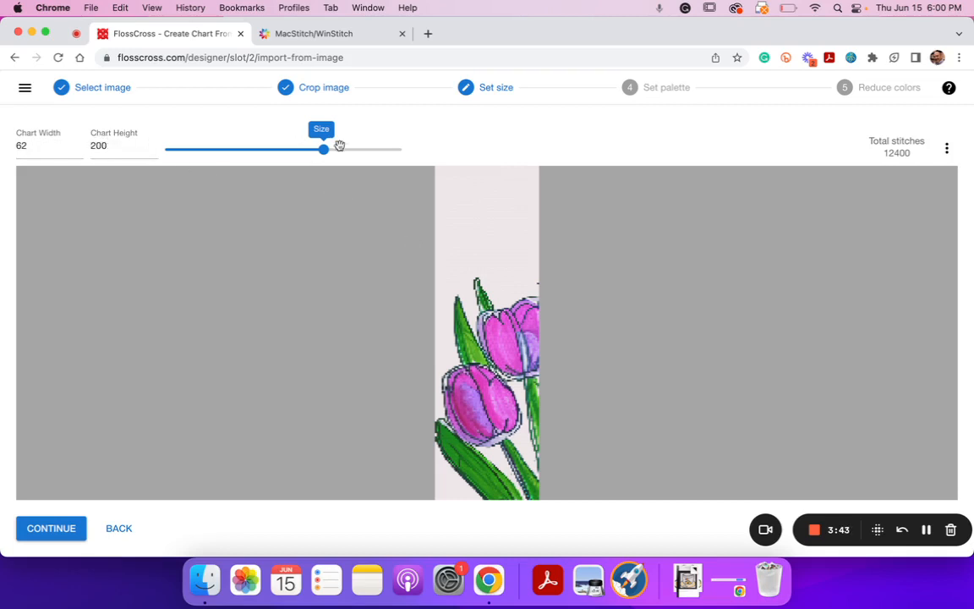
{"action": "scroll", "coordinate": [565, 324], "scroll_direction": "up", "scroll_amount": 1}
{"action": "scroll", "coordinate": [565, 324], "scroll_direction": "down", "scroll_amount": 2}
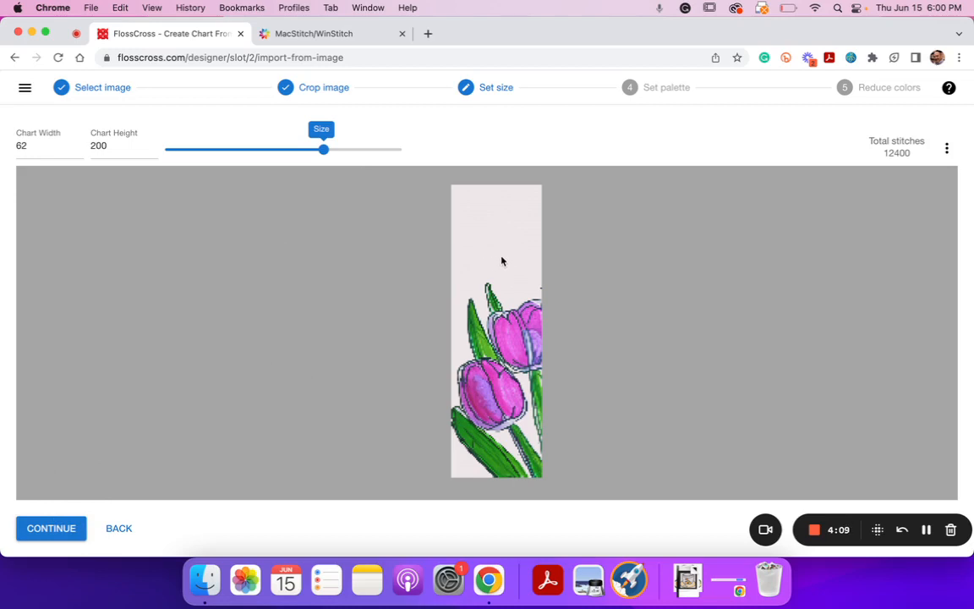
{"action": "left_click", "coordinate": [49, 530]}
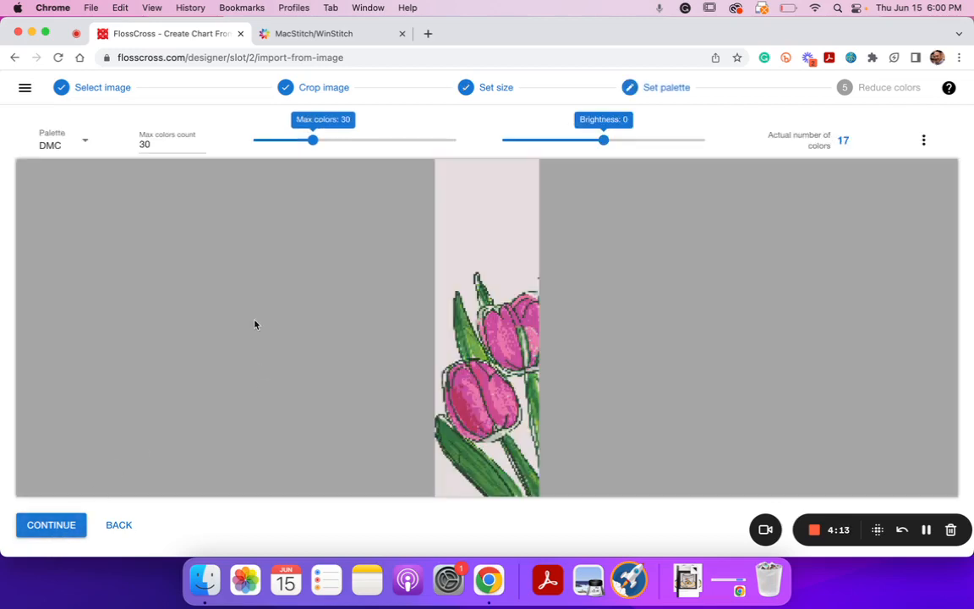
- Choose the DMC palette, compare a maximum of 20 colors, restore the maximum to 30 and proceed to color reduction
{"action": "left_click", "coordinate": [85, 146]}
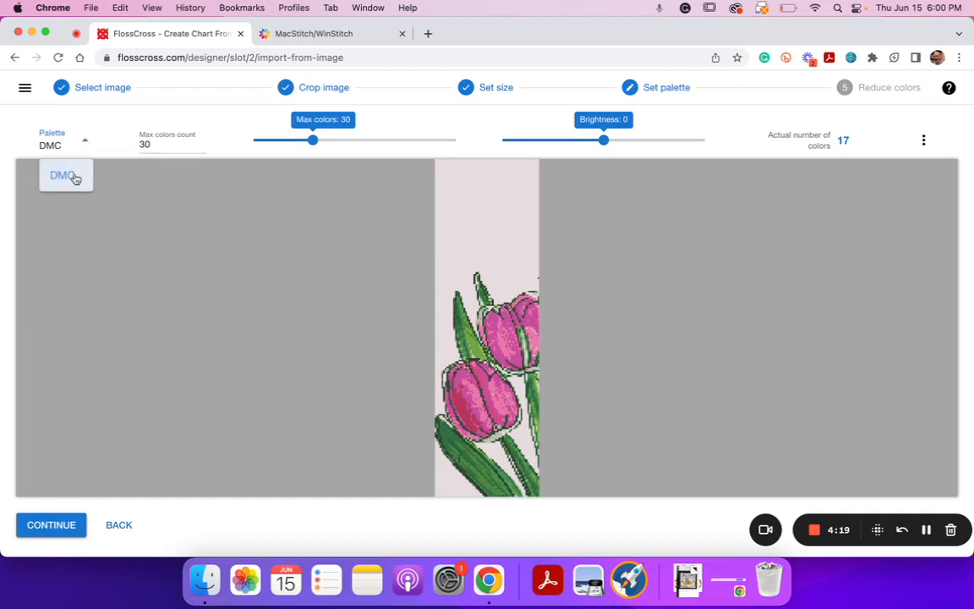
{"action": "left_click", "coordinate": [74, 175]}
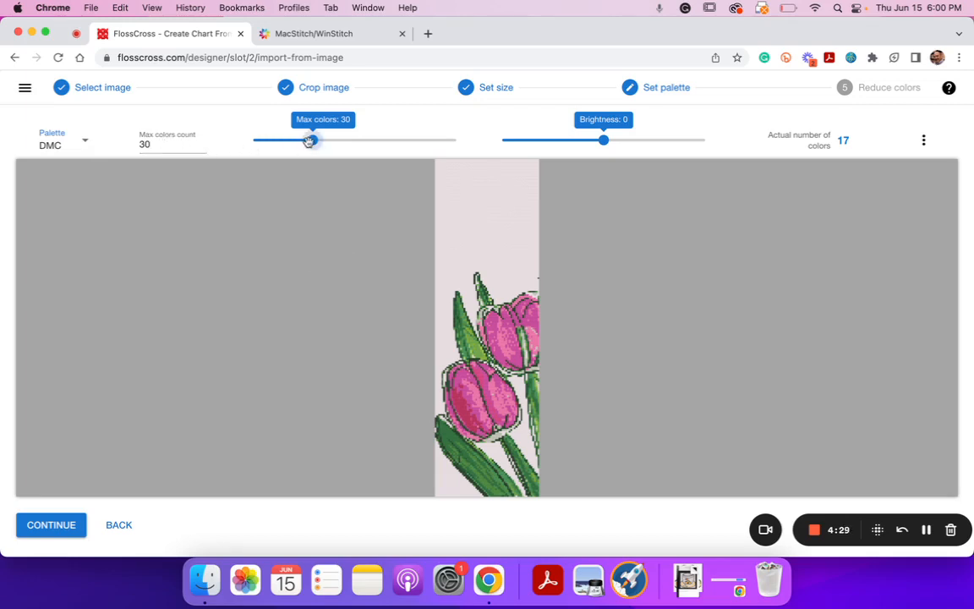
{"action": "left_click_drag", "start_coordinate": [312, 140], "coordinate": [292, 142]}
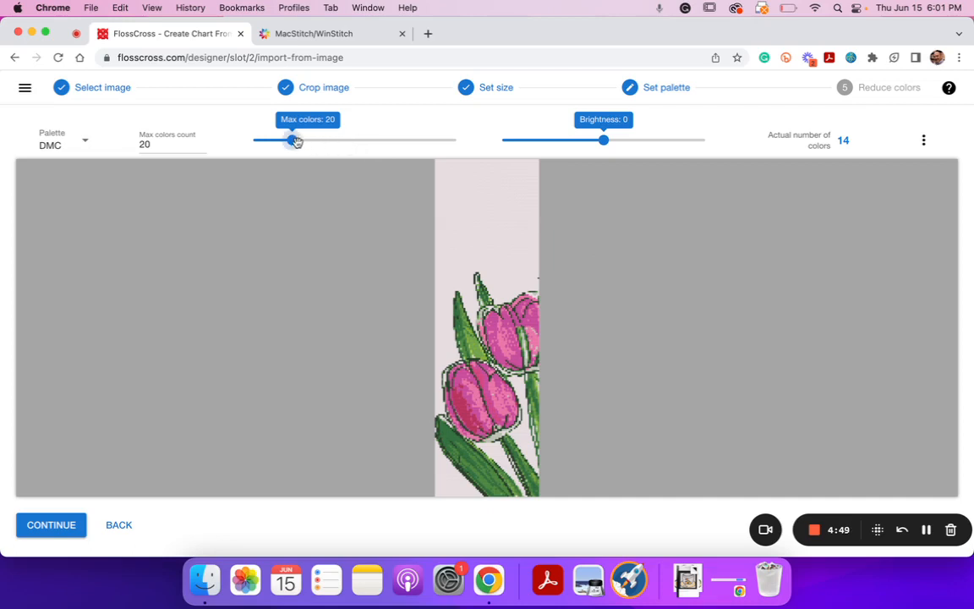
{"action": "left_click_drag", "start_coordinate": [296, 141], "coordinate": [313, 146]}
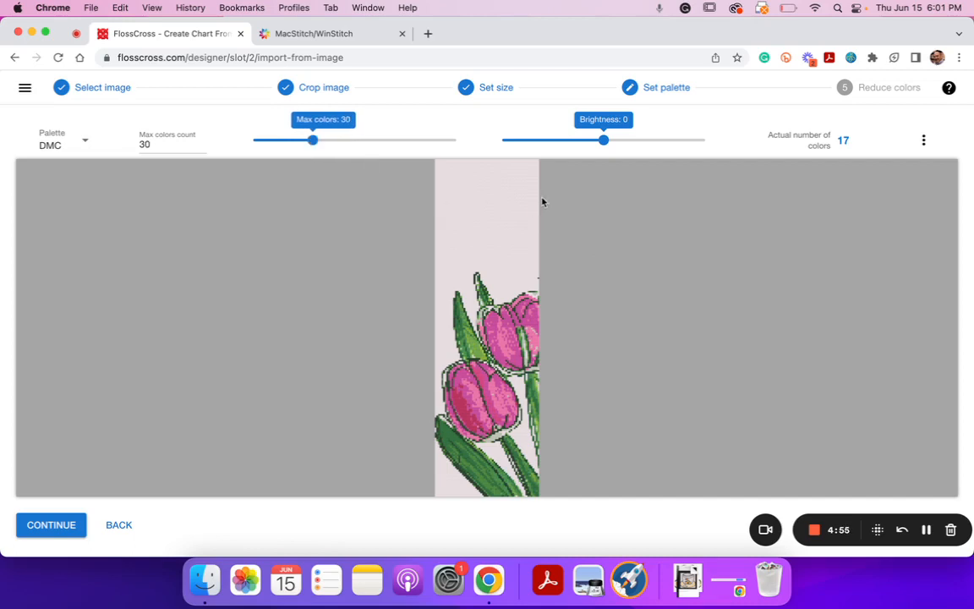
{"action": "left_click", "coordinate": [74, 525]}
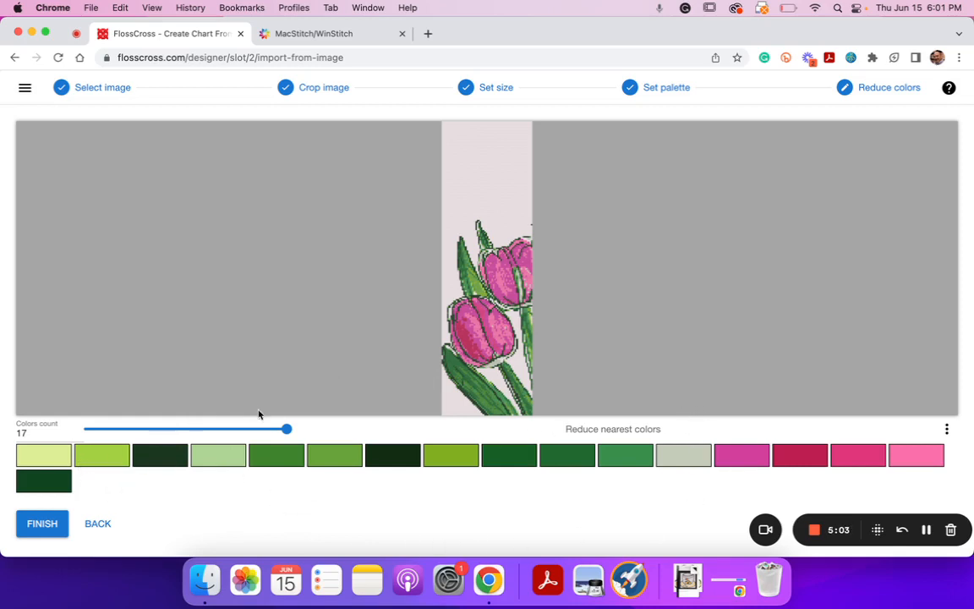
- Try adjusting the colors count and making the grey DMC 3072 color transparent, then turn its transparency off again
{"action": "mouse_move", "coordinate": [288, 429]}
{"action": "left_mouse_down"}
{"action": "mouse_move", "coordinate": [268, 425]}
{"action": "mouse_move", "coordinate": [286, 429]}
{"action": "left_mouse_up"}
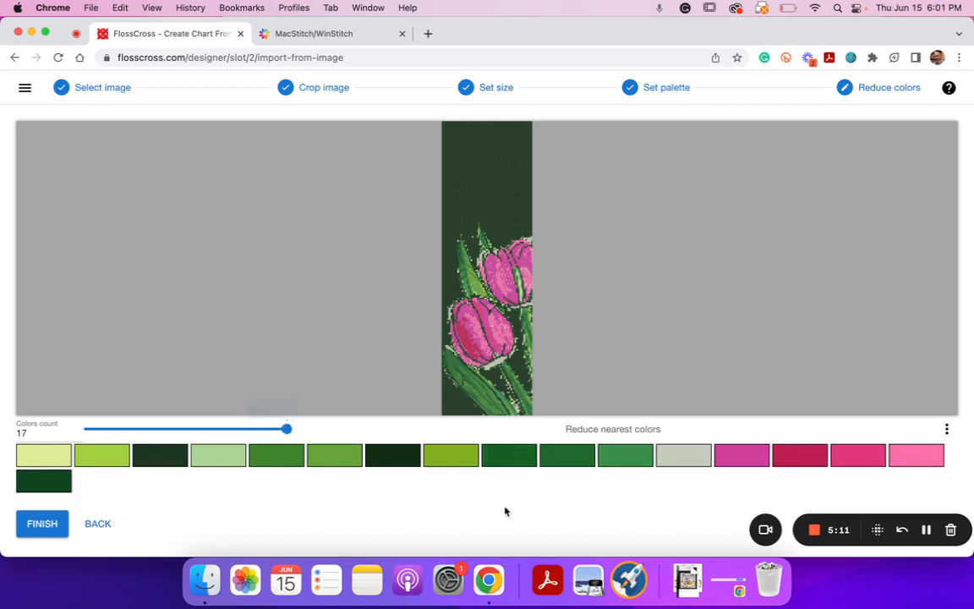
{"action": "left_click", "coordinate": [682, 463]}
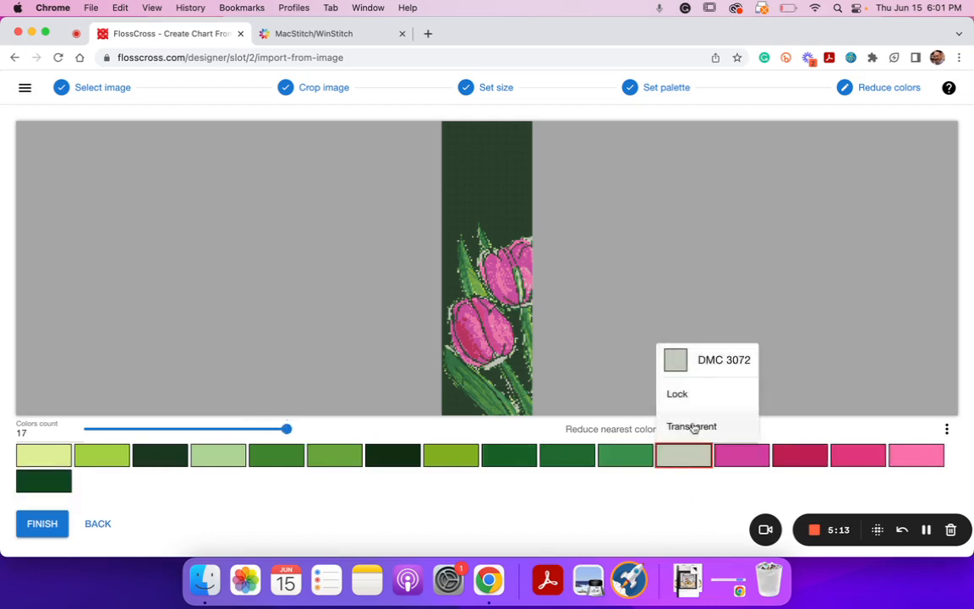
{"action": "left_click", "coordinate": [690, 427]}
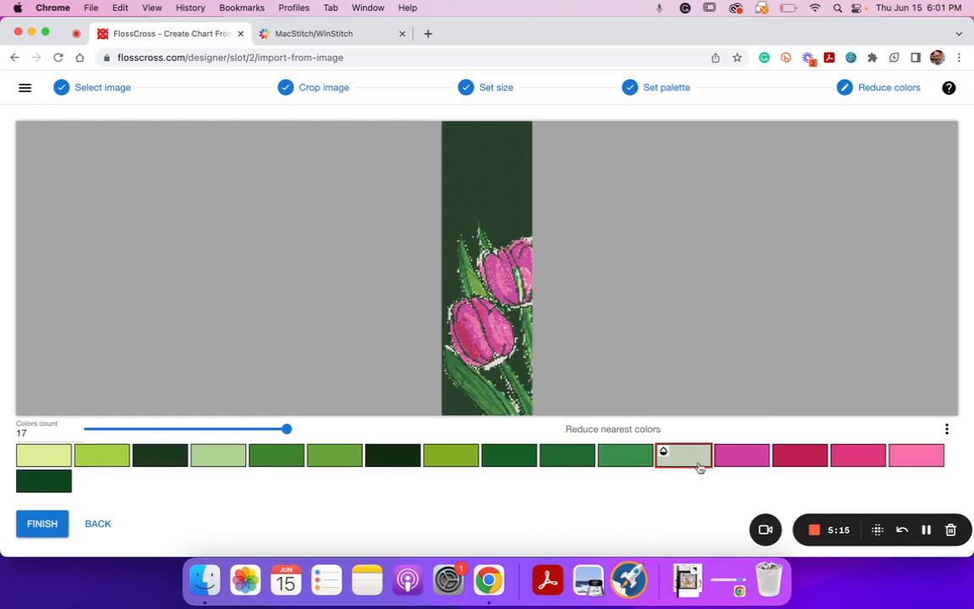
{"action": "left_click", "coordinate": [693, 459]}
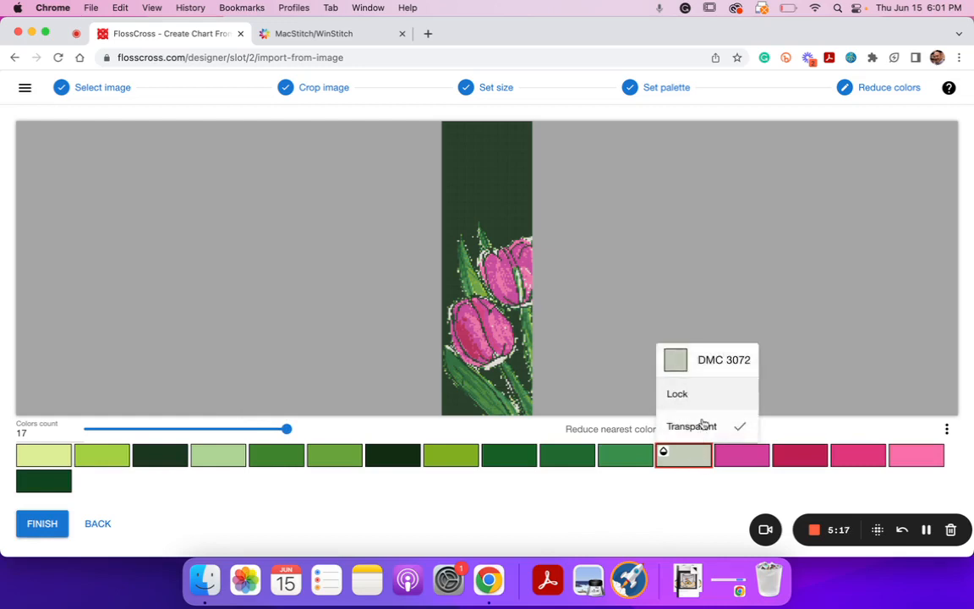
{"action": "left_click", "coordinate": [704, 427]}
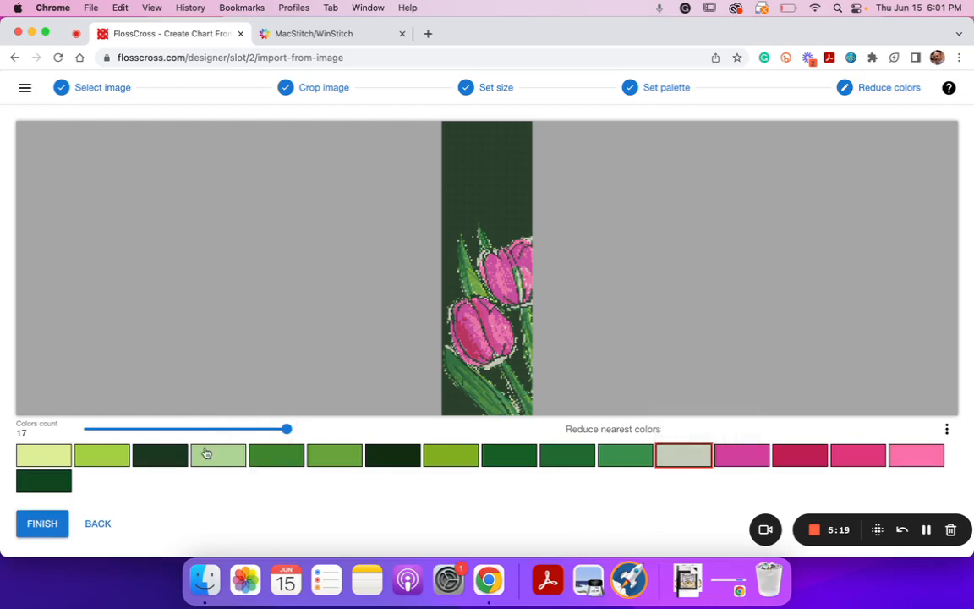
- Keep the colors count at 17 and make the green DMC 910 color transparent
{"action": "mouse_move", "coordinate": [286, 432]}
{"action": "left_mouse_down"}
{"action": "mouse_move", "coordinate": [311, 433]}
{"action": "mouse_move", "coordinate": [287, 429]}
{"action": "left_mouse_up"}
{"action": "left_click", "coordinate": [573, 457]}
{"action": "left_click", "coordinate": [575, 427]}
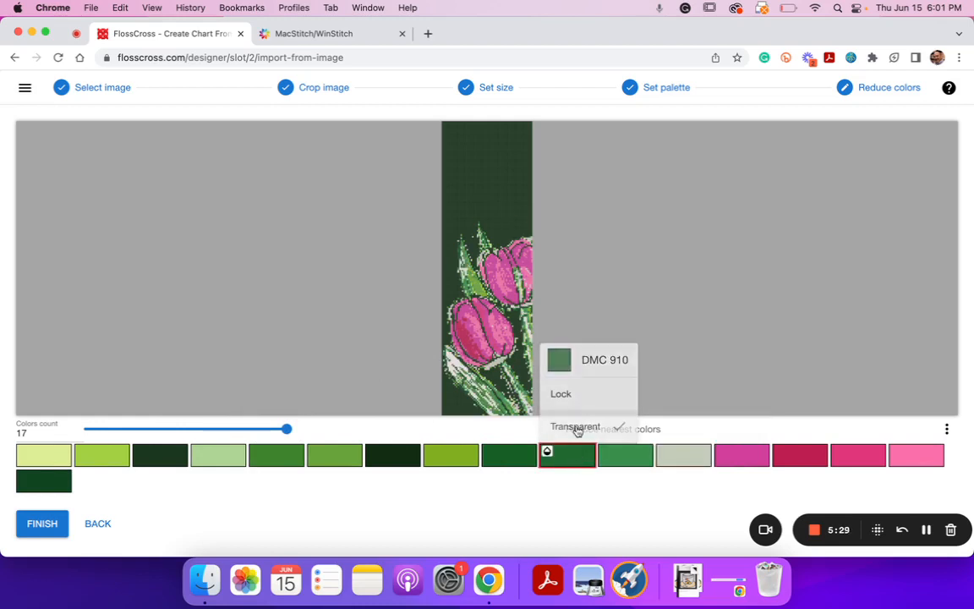
- Turn off the transparency of the green DMC 910 color
{"action": "left_click", "coordinate": [589, 464]}
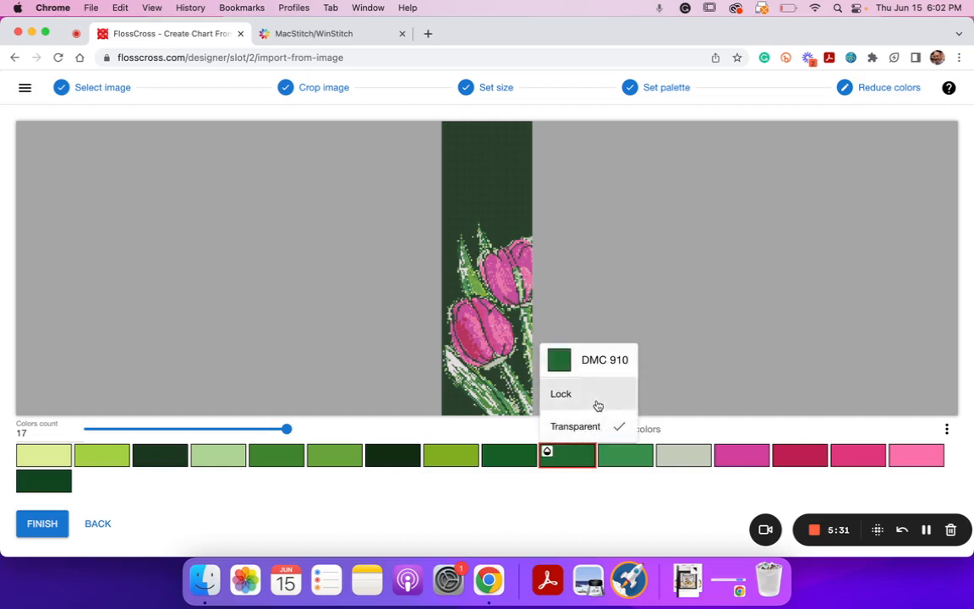
{"action": "left_click", "coordinate": [600, 427]}
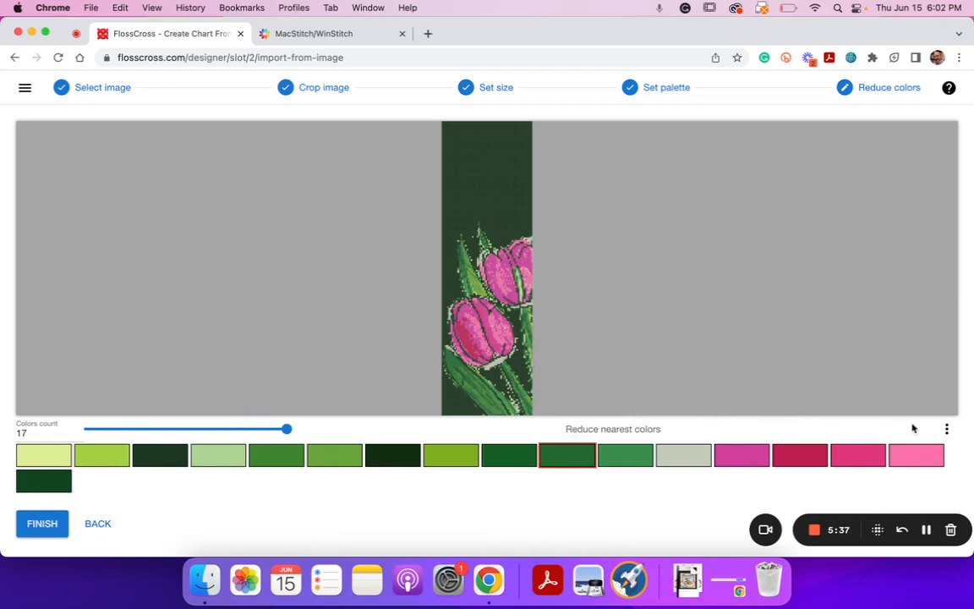
- Try making the dark green DMC 319 color transparent, then turn its transparency off again
{"action": "left_click", "coordinate": [152, 454]}
{"action": "left_click", "coordinate": [172, 429]}
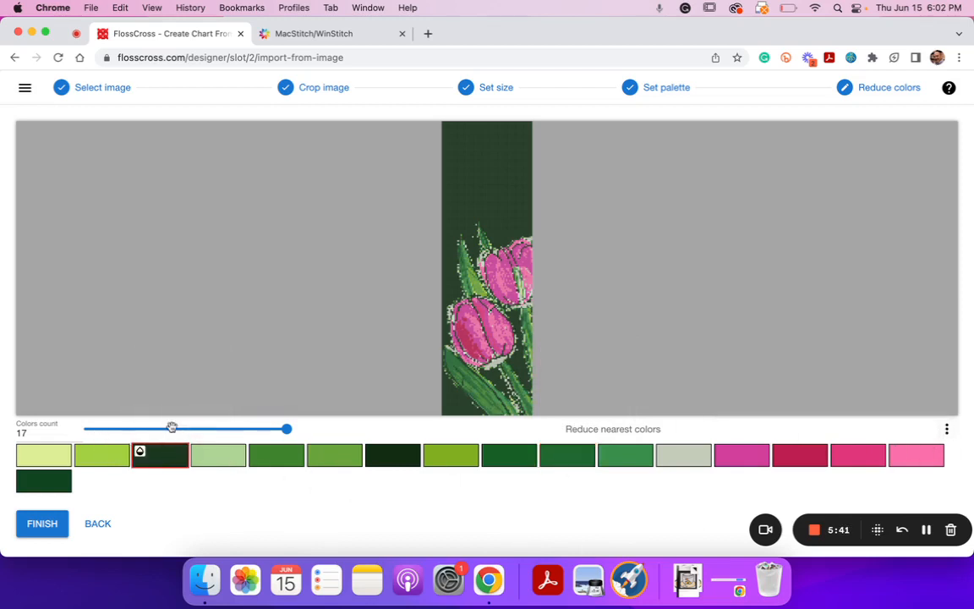
{"action": "left_click", "coordinate": [179, 452]}
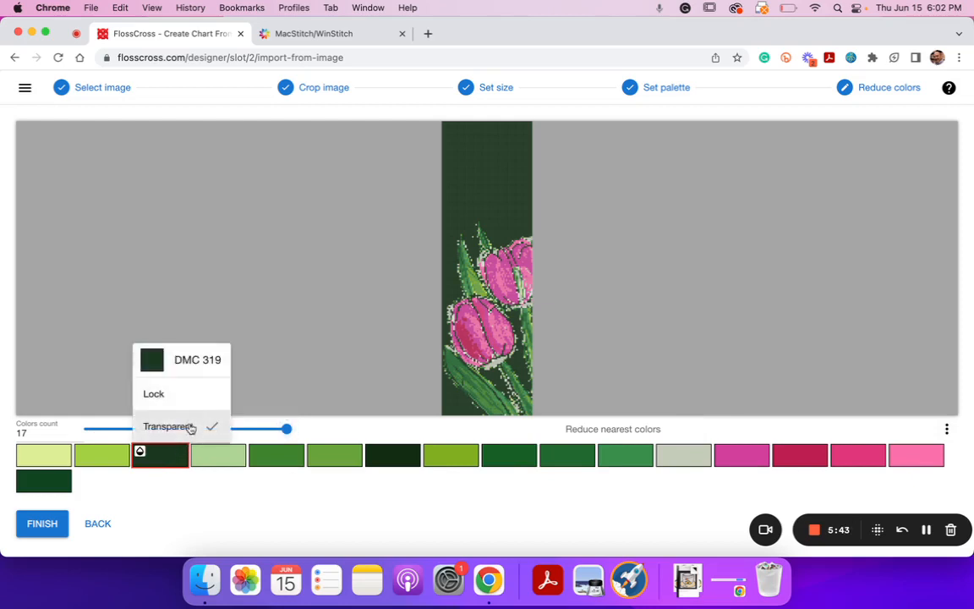
{"action": "left_click", "coordinate": [190, 424]}
- Make the darkest green background color, DMC 890, transparent and finish the image import
{"action": "left_click", "coordinate": [394, 454]}
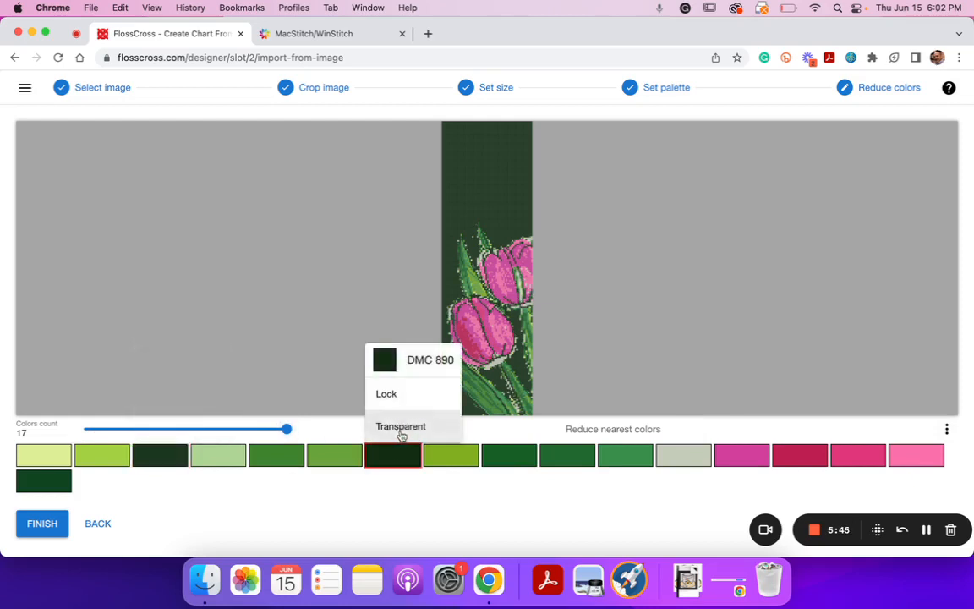
{"action": "left_click", "coordinate": [400, 433]}
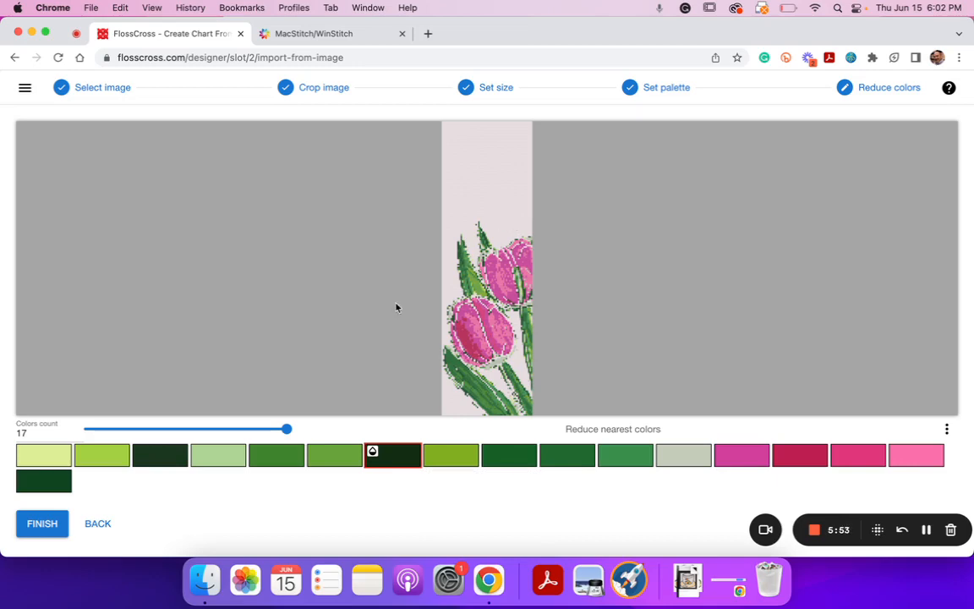
{"action": "left_click", "coordinate": [51, 530]}
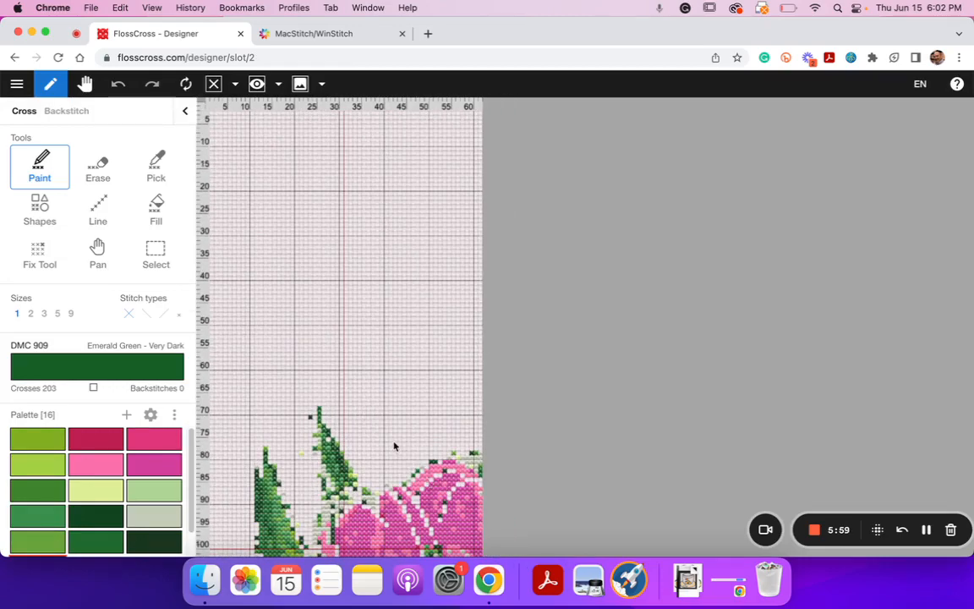
- Examine the imported tulip chart from the leaf tips to the stems, along with its color palette
{"action": "scroll", "coordinate": [390, 432], "scroll_direction": "down", "scroll_amount": 10}
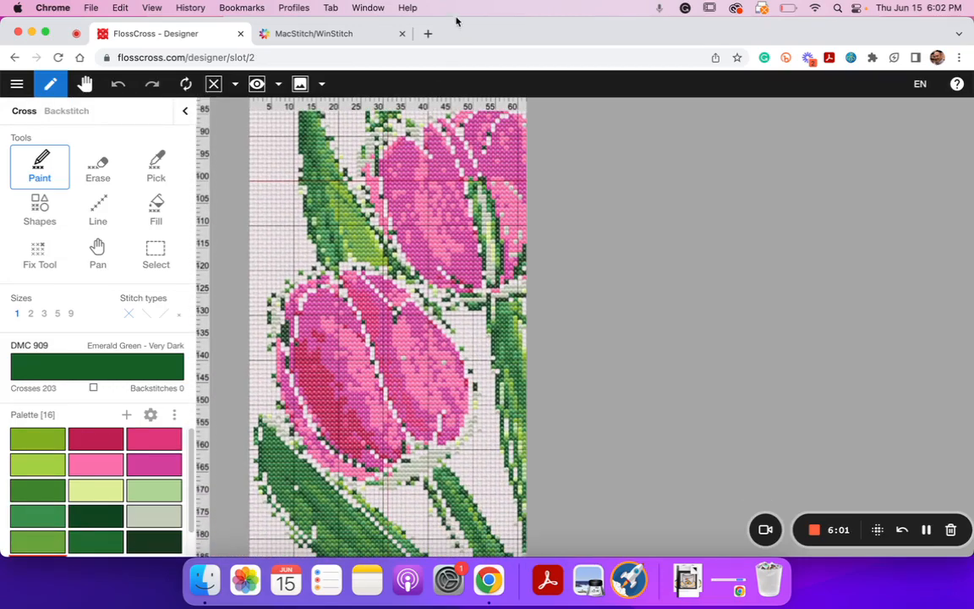
{"action": "scroll", "coordinate": [351, 211], "scroll_direction": "down", "scroll_amount": 4}
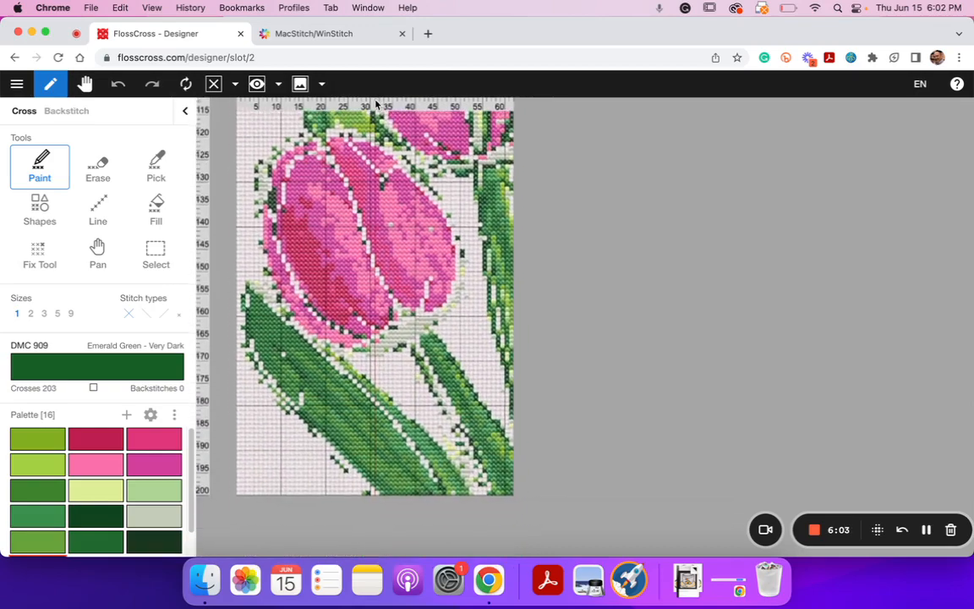
{"action": "scroll", "coordinate": [381, 376], "scroll_direction": "up", "scroll_amount": 7}
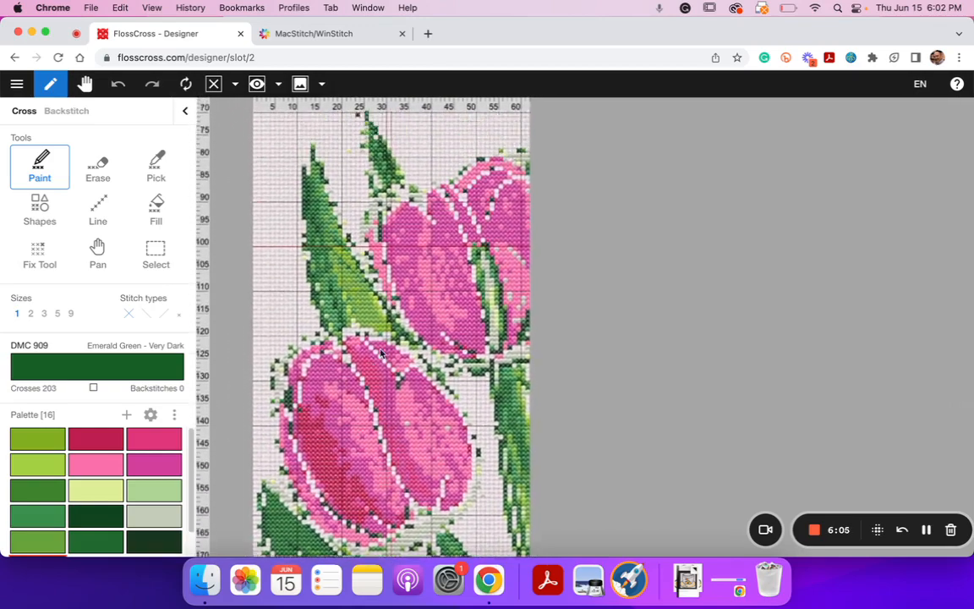
{"action": "scroll", "coordinate": [381, 375], "scroll_direction": "up", "scroll_amount": 1}
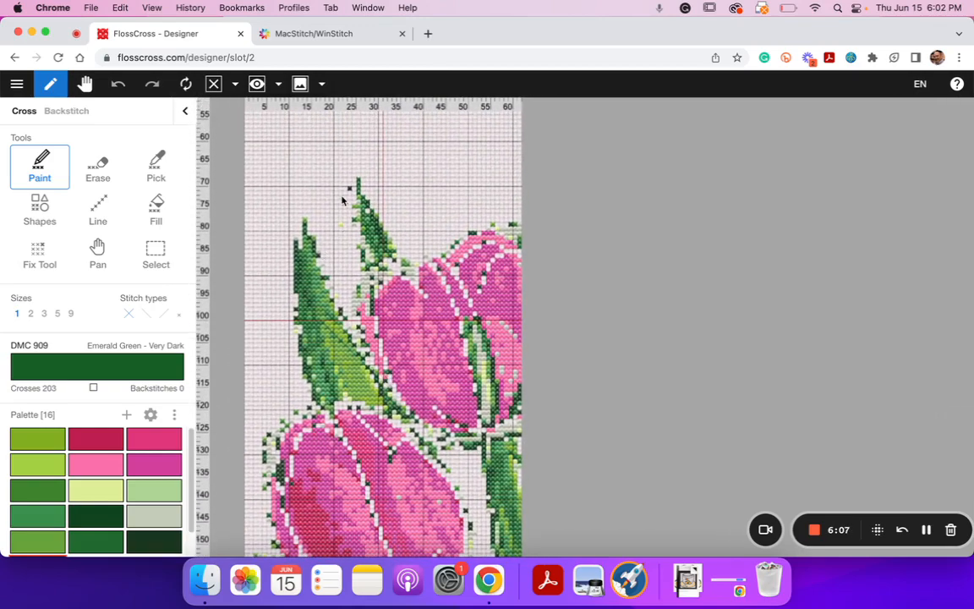
{"action": "scroll", "coordinate": [342, 200], "scroll_direction": "down", "scroll_amount": 3}
{"action": "scroll", "coordinate": [342, 200], "scroll_direction": "down", "scroll_amount": 4}
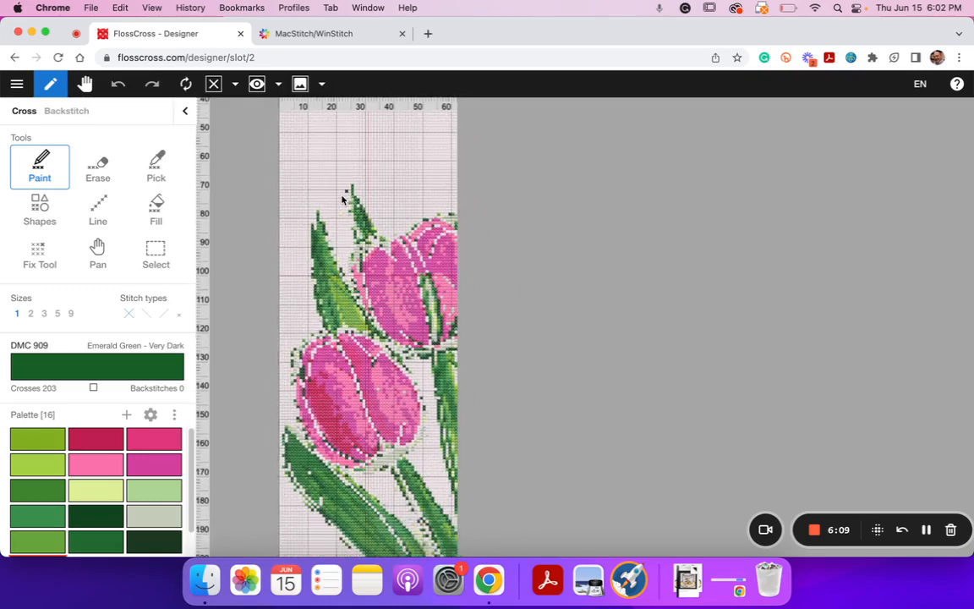
{"action": "scroll", "coordinate": [344, 200], "scroll_direction": "up", "scroll_amount": 3}
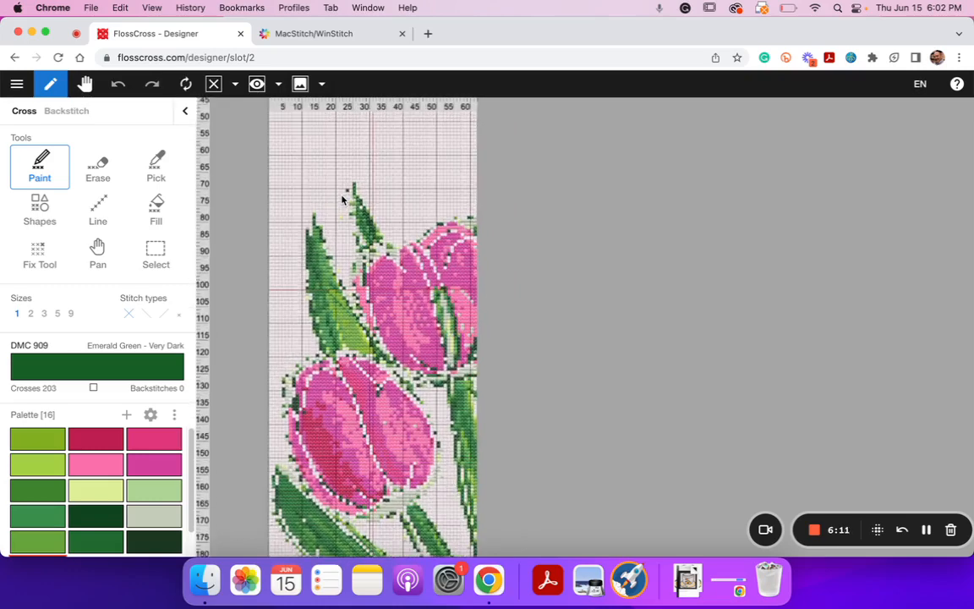
{"action": "scroll", "coordinate": [354, 183], "scroll_direction": "up", "scroll_amount": 4}
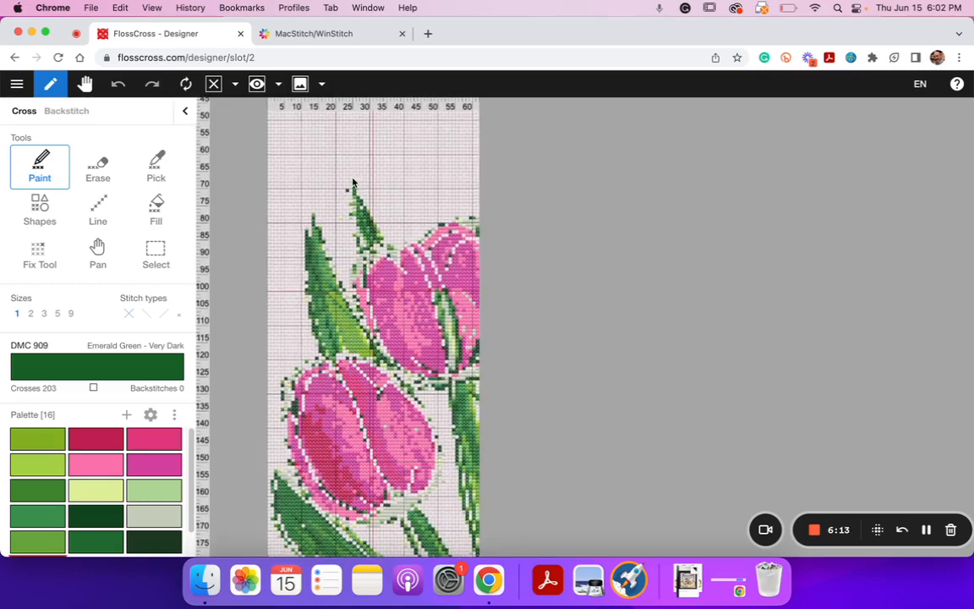
{"action": "scroll", "coordinate": [354, 183], "scroll_direction": "up", "scroll_amount": 1}
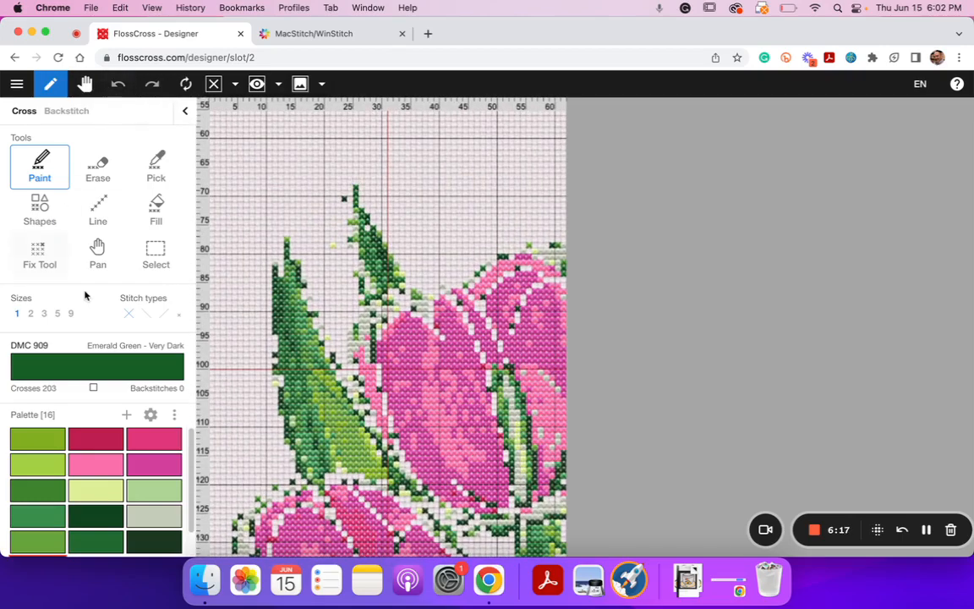
{"action": "scroll", "coordinate": [110, 427], "scroll_direction": "down", "scroll_amount": 2}
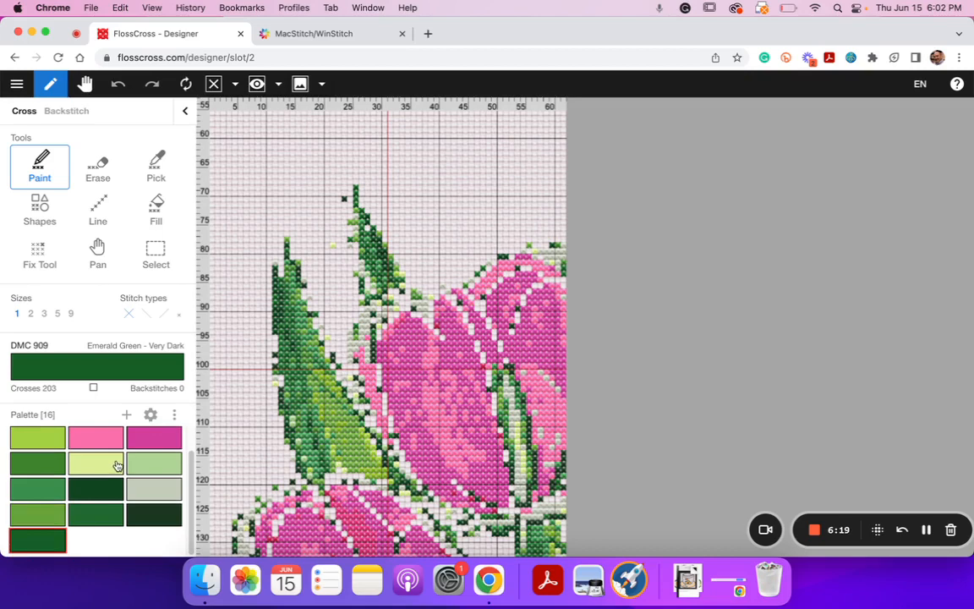
{"action": "scroll", "coordinate": [120, 464], "scroll_direction": "up", "scroll_amount": 2}
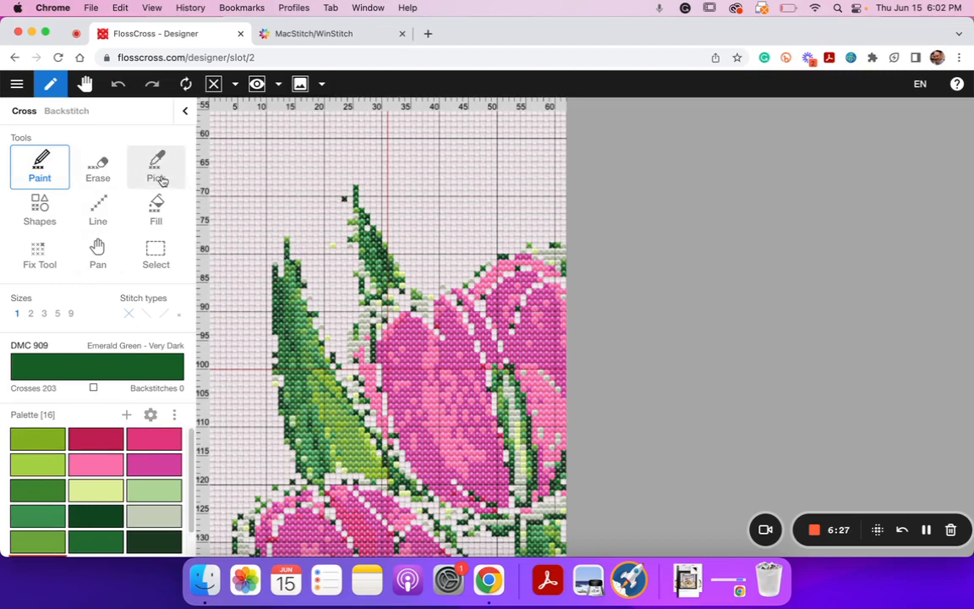
- Pick the dark green DMC 3818 from the edge of the leftmost leaf and activate the Paint tool
{"action": "left_click", "coordinate": [160, 178]}
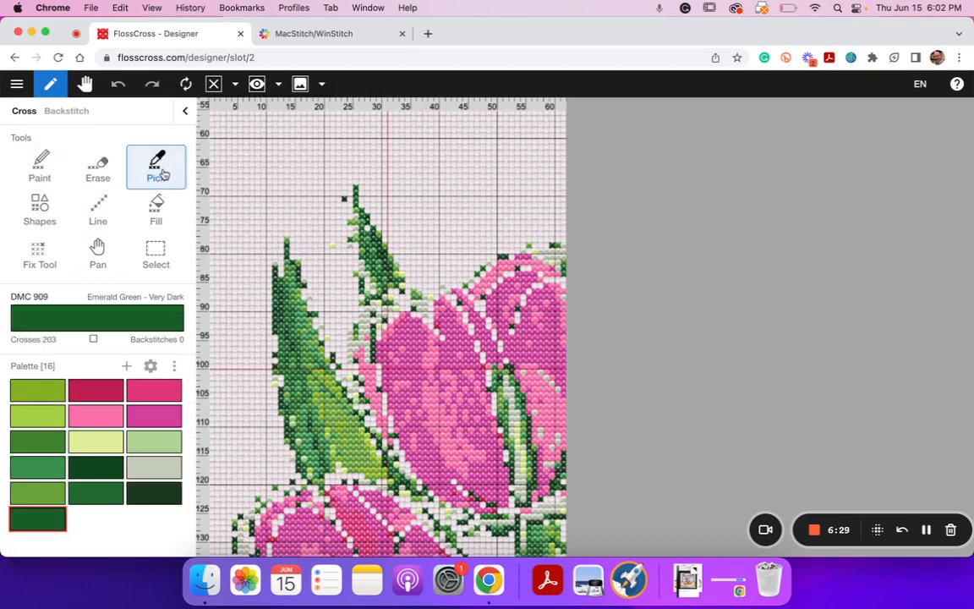
{"action": "left_click", "coordinate": [276, 270]}
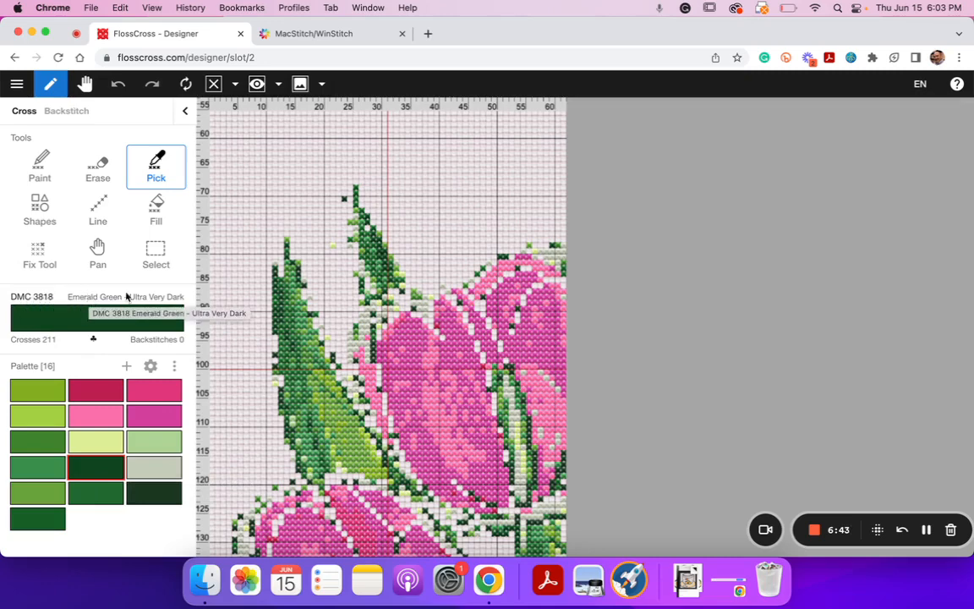
{"action": "left_click", "coordinate": [44, 179]}
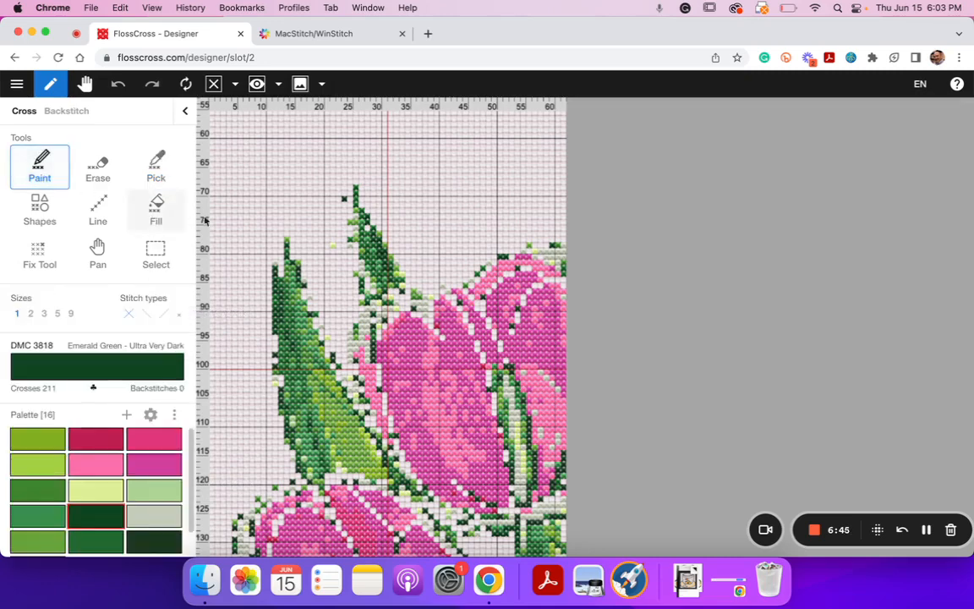
- Paint extra DMC 3818 cross stitches around the tip and both edges of the leftmost leaf
{"action": "scroll", "coordinate": [284, 263], "scroll_direction": "up", "scroll_amount": 5}
{"action": "scroll", "coordinate": [284, 263], "scroll_direction": "up", "scroll_amount": 3}
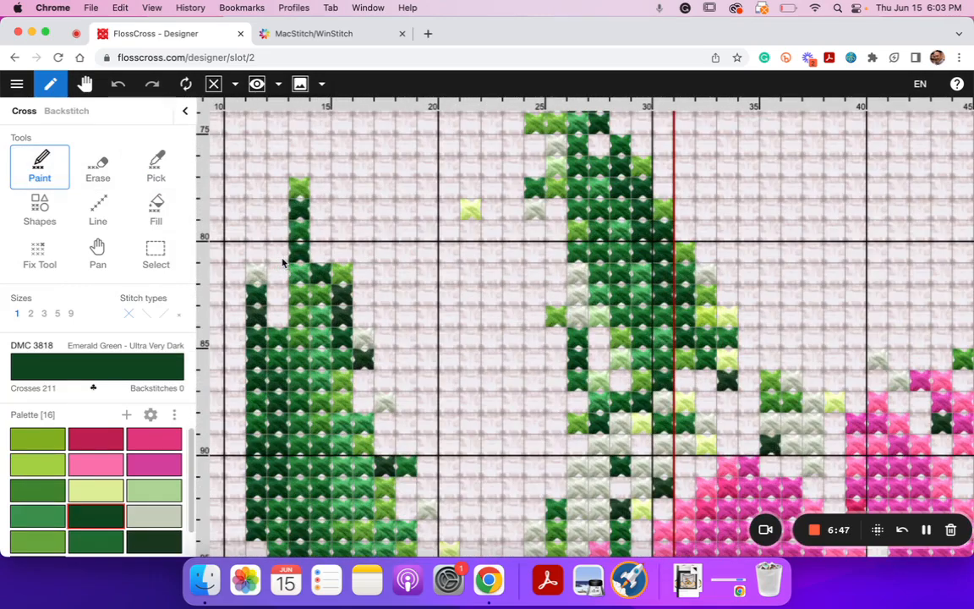
{"action": "left_click_drag", "start_coordinate": [250, 279], "coordinate": [285, 211]}
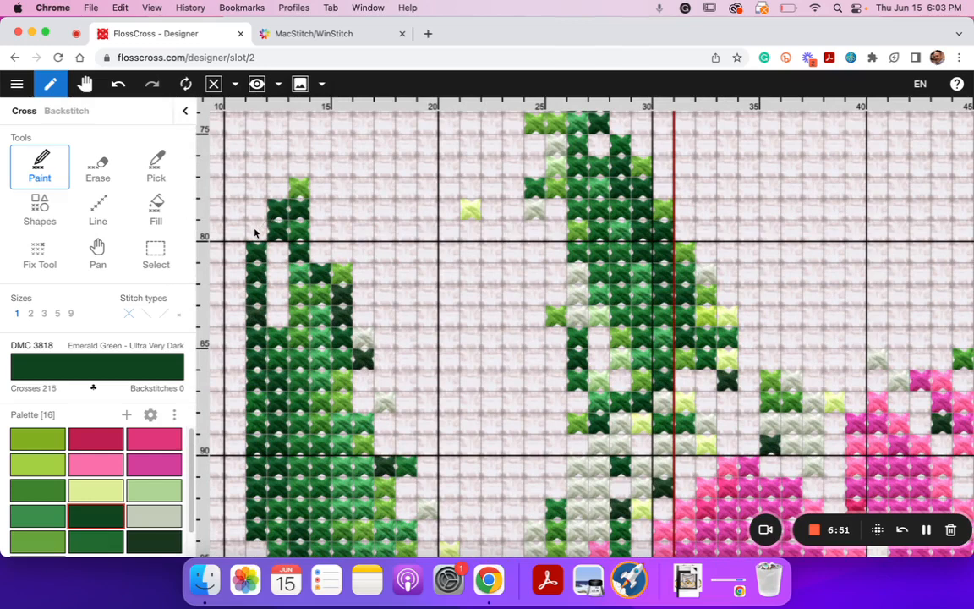
{"action": "left_click", "coordinate": [256, 229]}
{"action": "left_click", "coordinate": [321, 187]}
{"action": "left_click", "coordinate": [300, 188]}
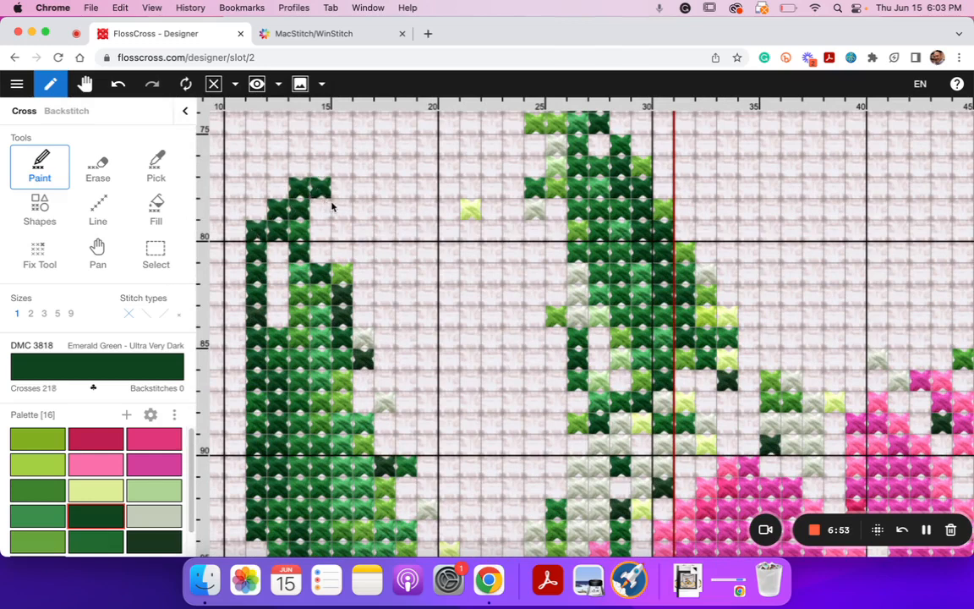
{"action": "mouse_move", "coordinate": [341, 210]}
{"action": "left_mouse_down"}
{"action": "mouse_move", "coordinate": [348, 279]}
{"action": "mouse_move", "coordinate": [368, 312]}
{"action": "left_mouse_up"}
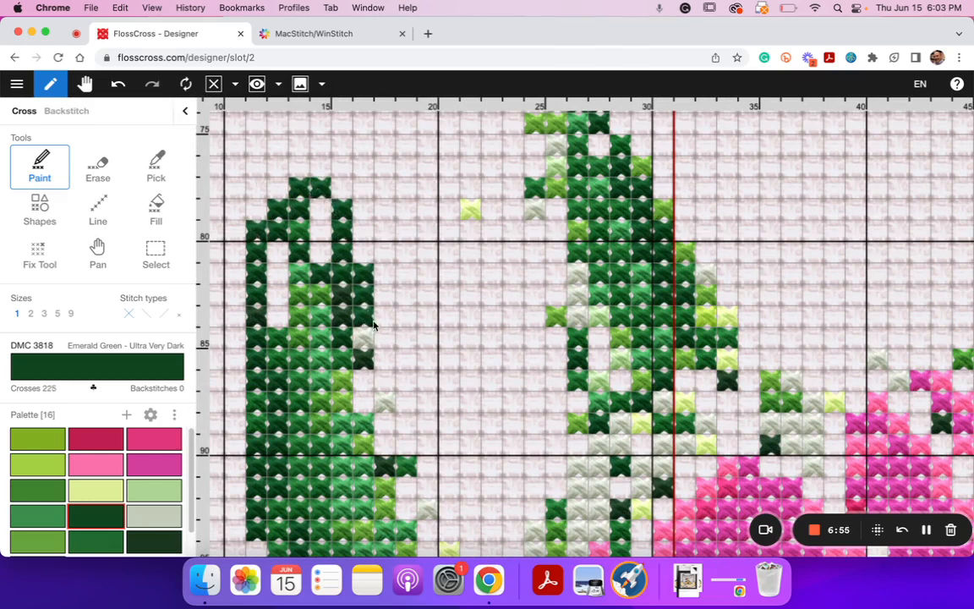
- Preview the chart in the Pad render mode, then return it to the Cross render mode
{"action": "left_click", "coordinate": [235, 86]}
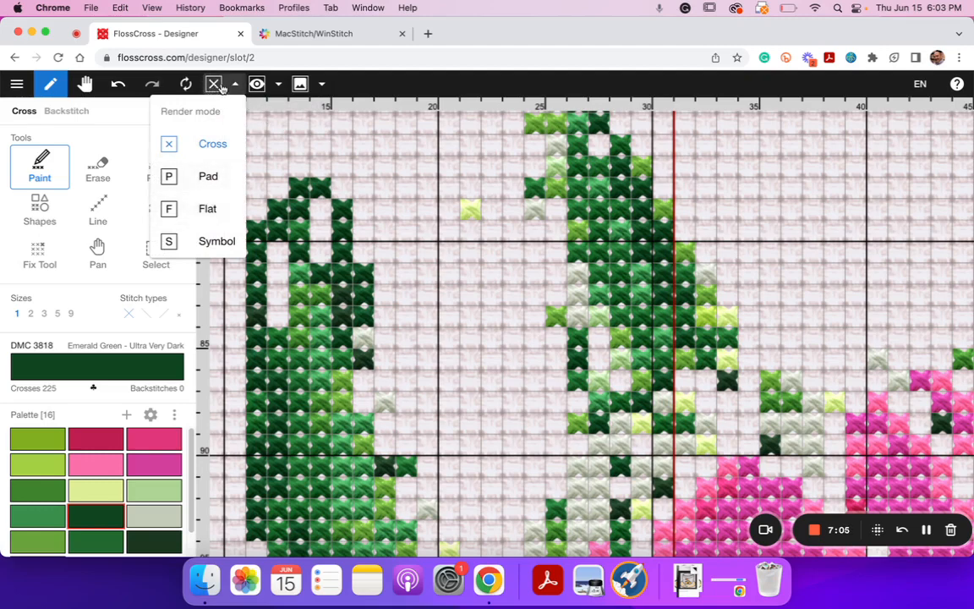
{"action": "left_click", "coordinate": [215, 179]}
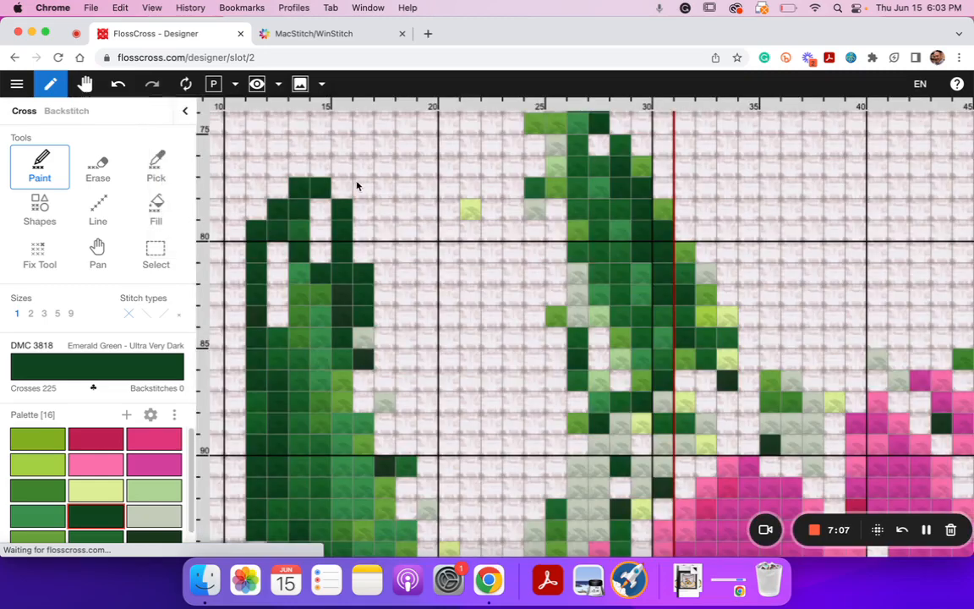
{"action": "left_click", "coordinate": [215, 85]}
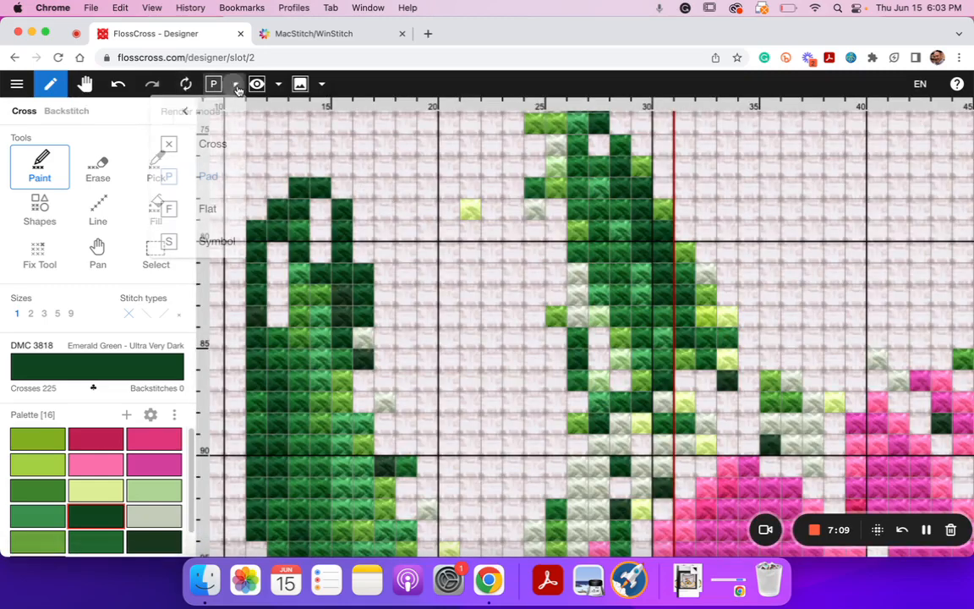
{"action": "left_click", "coordinate": [218, 144]}
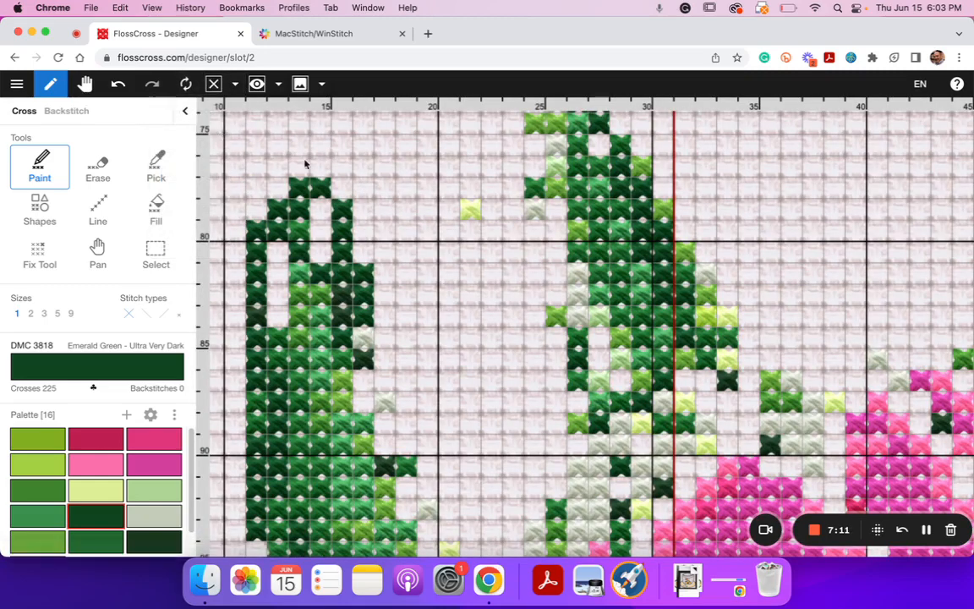
- Try the Shapes tool by drawing a rectangle about 4 by 7 stitches between the leaves and small circles beside it
{"action": "left_click", "coordinate": [41, 203]}
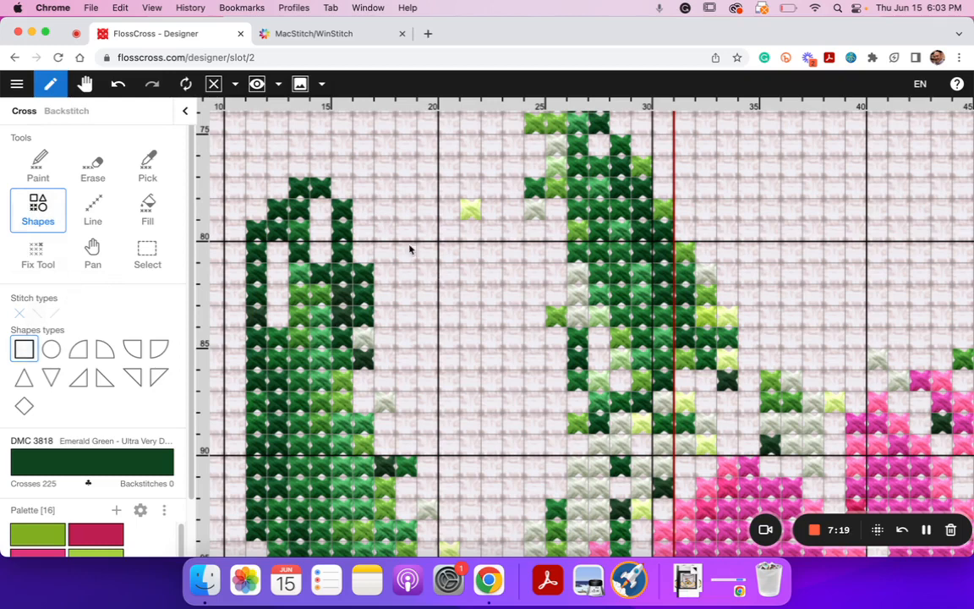
{"action": "left_click_drag", "start_coordinate": [440, 212], "coordinate": [517, 339]}
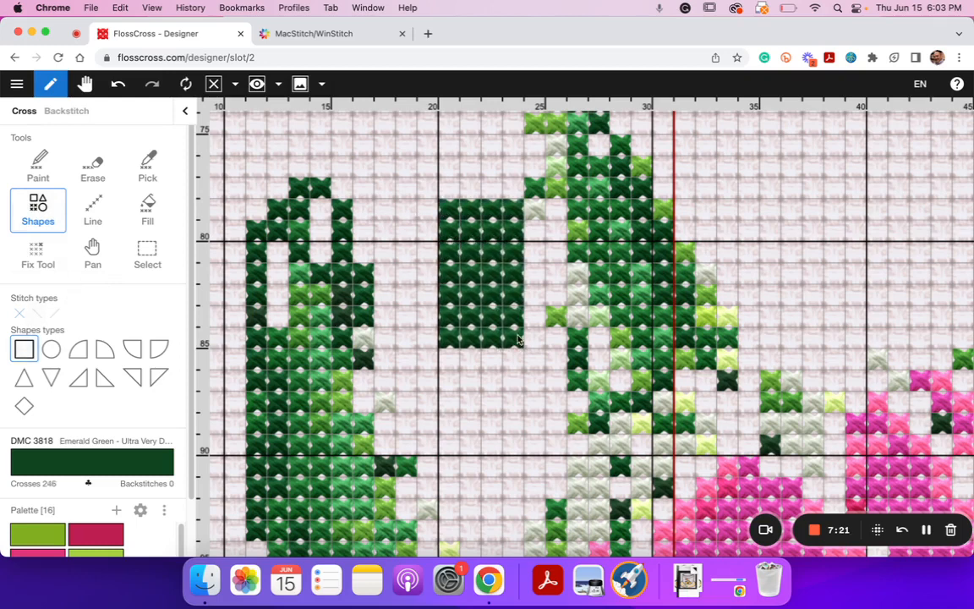
{"action": "left_click", "coordinate": [51, 349]}
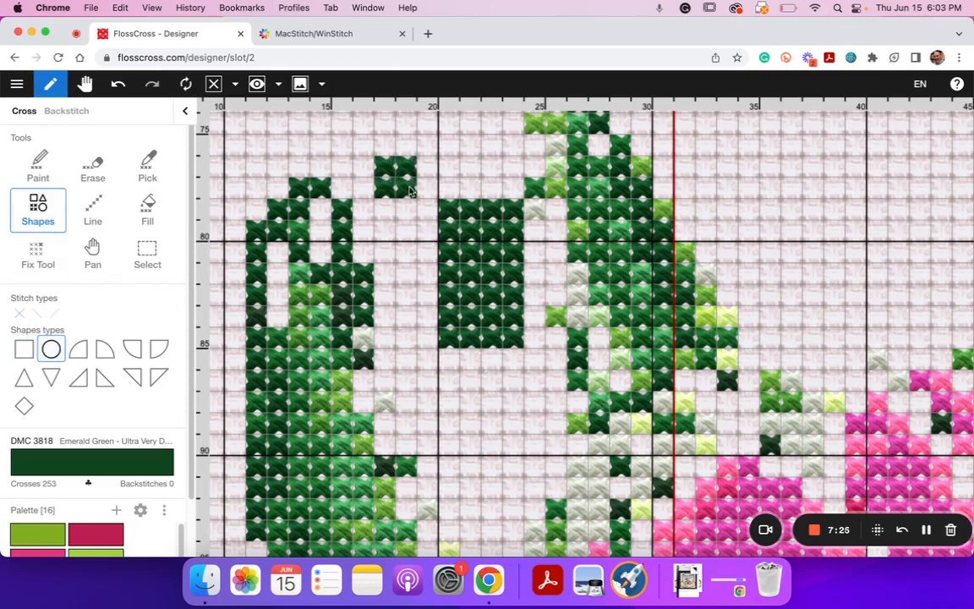
{"action": "left_click_drag", "start_coordinate": [383, 164], "coordinate": [428, 213]}
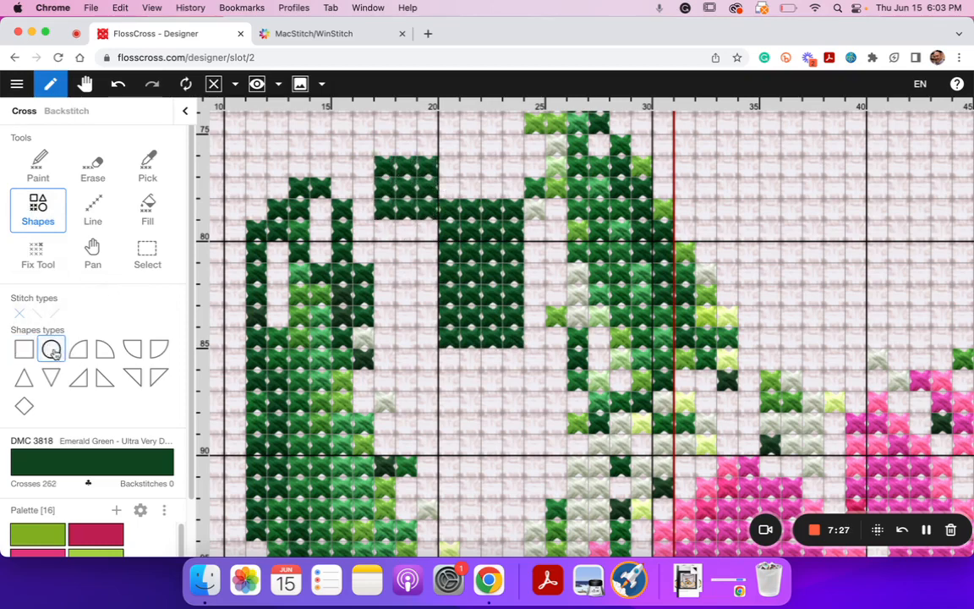
{"action": "mouse_move", "coordinate": [336, 269]}
{"action": "left_mouse_down"}
{"action": "mouse_move", "coordinate": [359, 222]}
{"action": "mouse_move", "coordinate": [406, 280]}
{"action": "mouse_move", "coordinate": [408, 254]}
{"action": "left_mouse_up"}
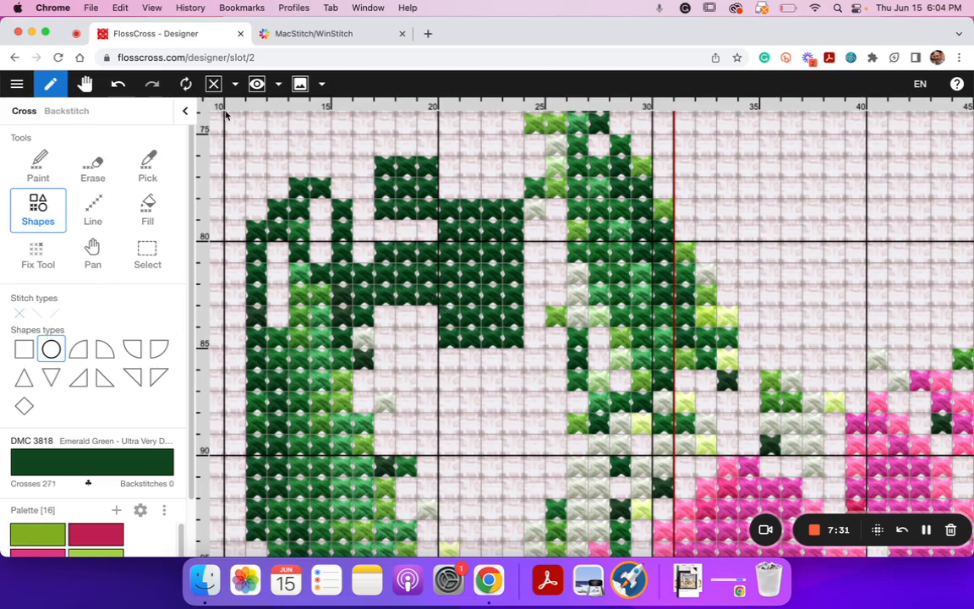
- Undo the drawn circles, the rectangle and the last painted stroke along the leftmost leaf's inner edge
{"action": "left_click", "coordinate": [119, 85]}
{"action": "left_click", "coordinate": [119, 84]}
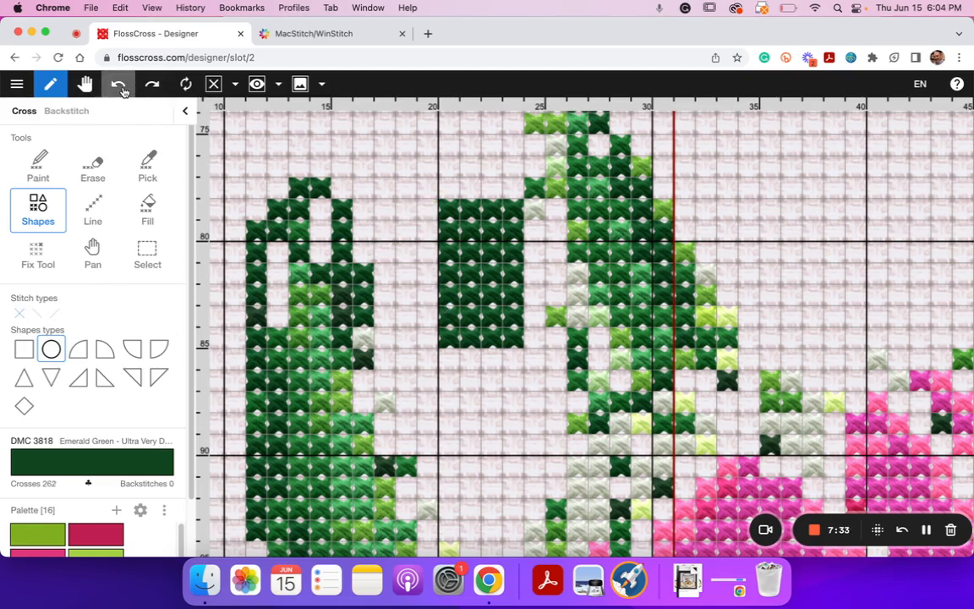
{"action": "left_click", "coordinate": [119, 84]}
{"action": "left_click", "coordinate": [119, 84]}
{"action": "left_click", "coordinate": [120, 85]}
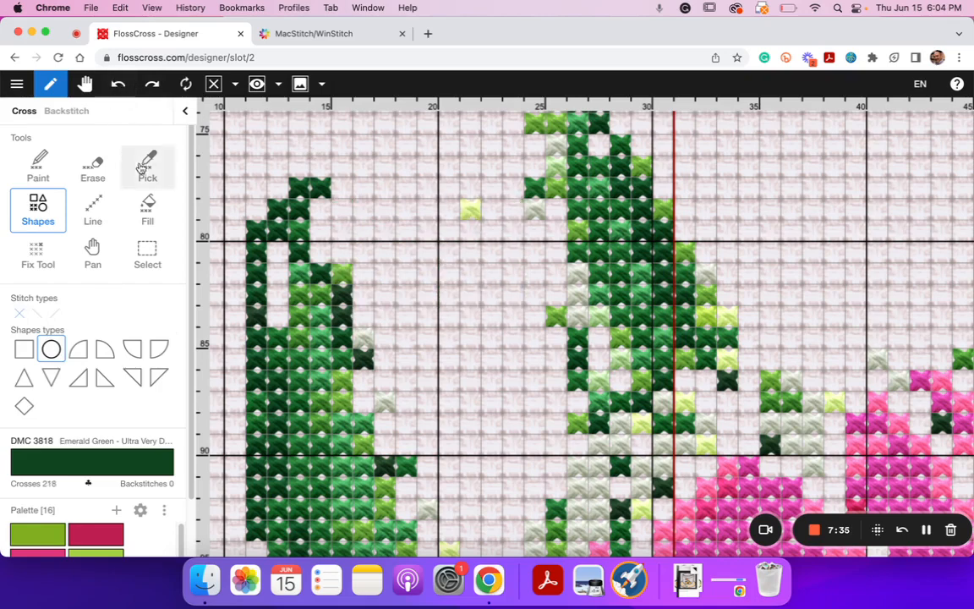
- Redo the undone DMC 3818 stroke along the leftmost leaf's inner edge
{"action": "left_click", "coordinate": [152, 87]}
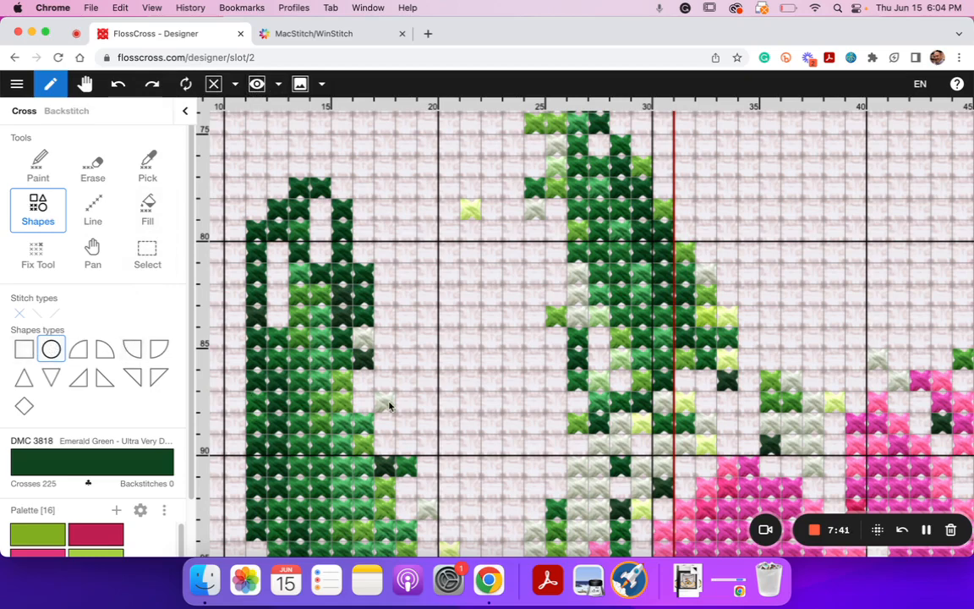
- Try the Shapes tool above the tulips with a circle about 35 stitches wide and a quarter circle about 13 stitches wide, undoing each
{"action": "scroll", "coordinate": [454, 401], "scroll_direction": "down", "scroll_amount": 10}
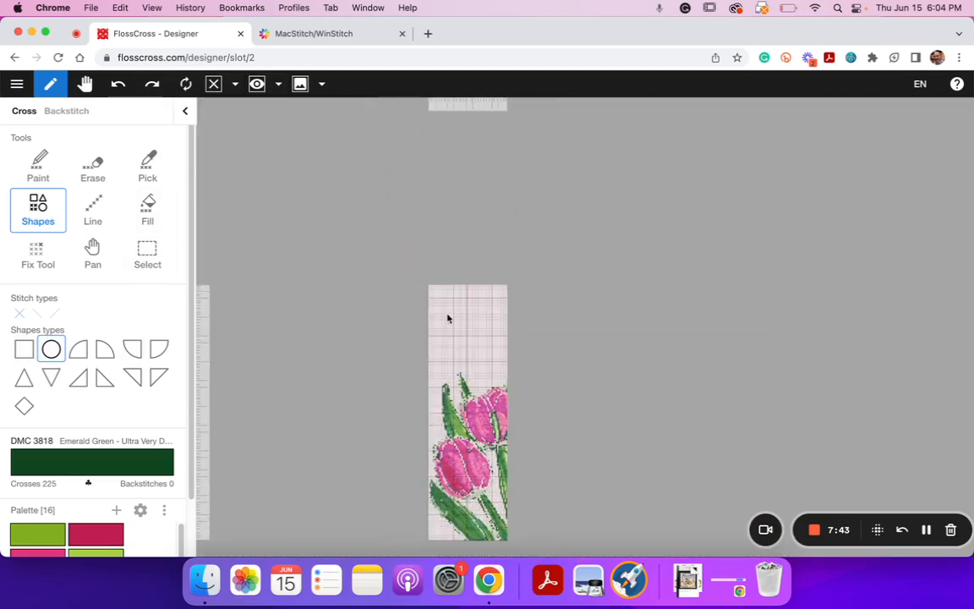
{"action": "left_click_drag", "start_coordinate": [461, 294], "coordinate": [503, 340]}
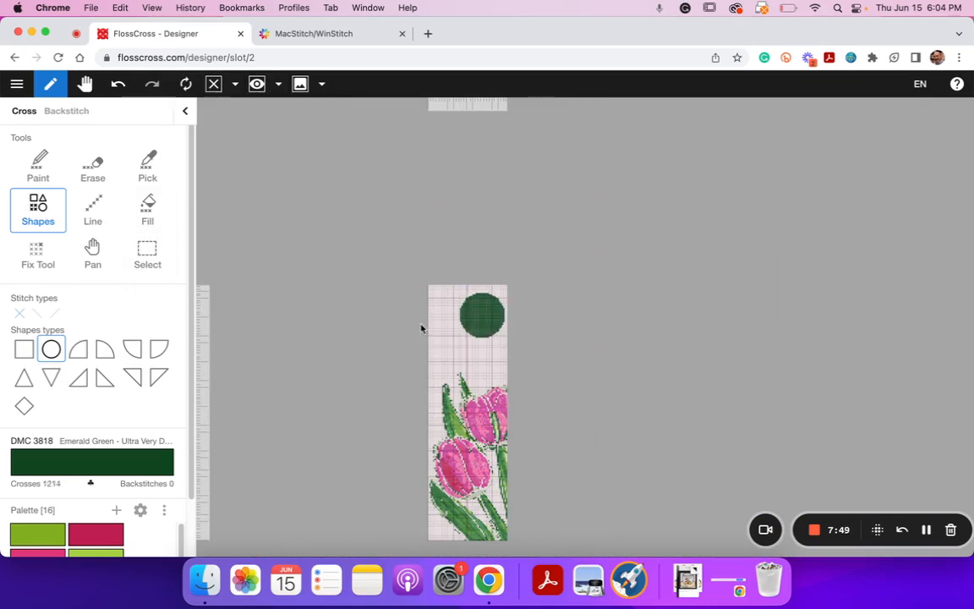
{"action": "scroll", "coordinate": [497, 350], "scroll_direction": "up", "scroll_amount": 5}
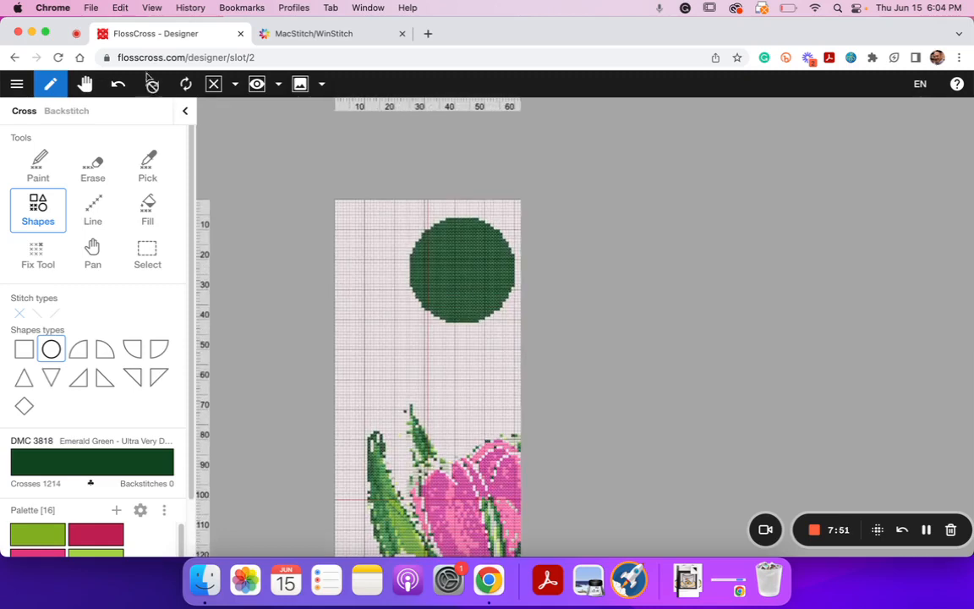
{"action": "left_click", "coordinate": [119, 84]}
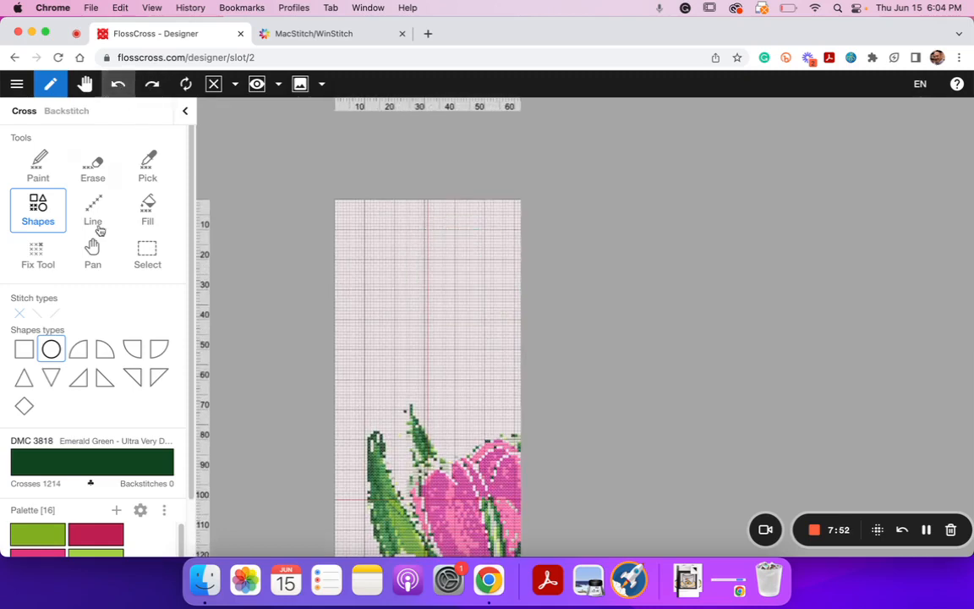
{"action": "left_click", "coordinate": [79, 349]}
{"action": "left_click_drag", "start_coordinate": [384, 319], "coordinate": [422, 360]}
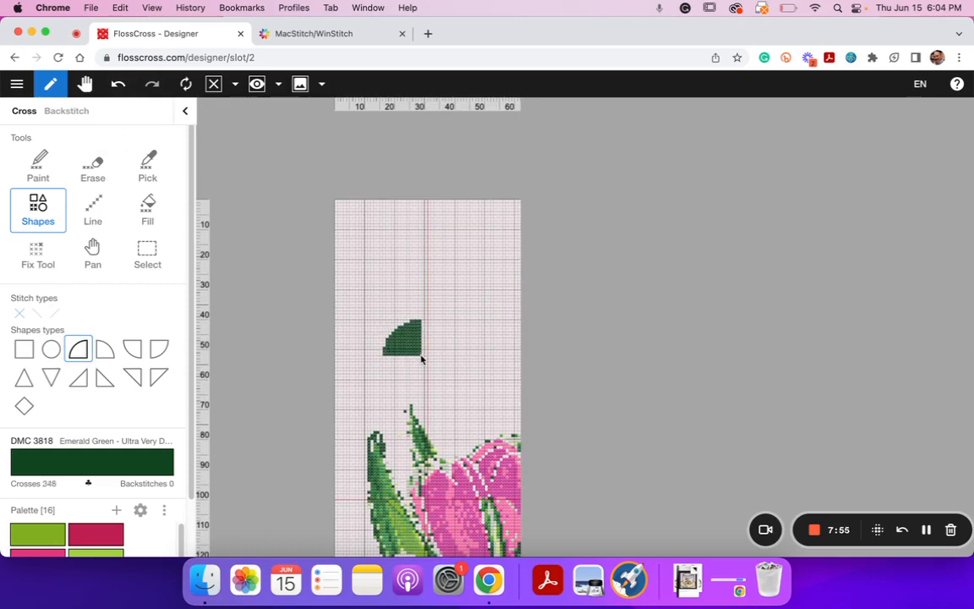
{"action": "left_click", "coordinate": [118, 84]}
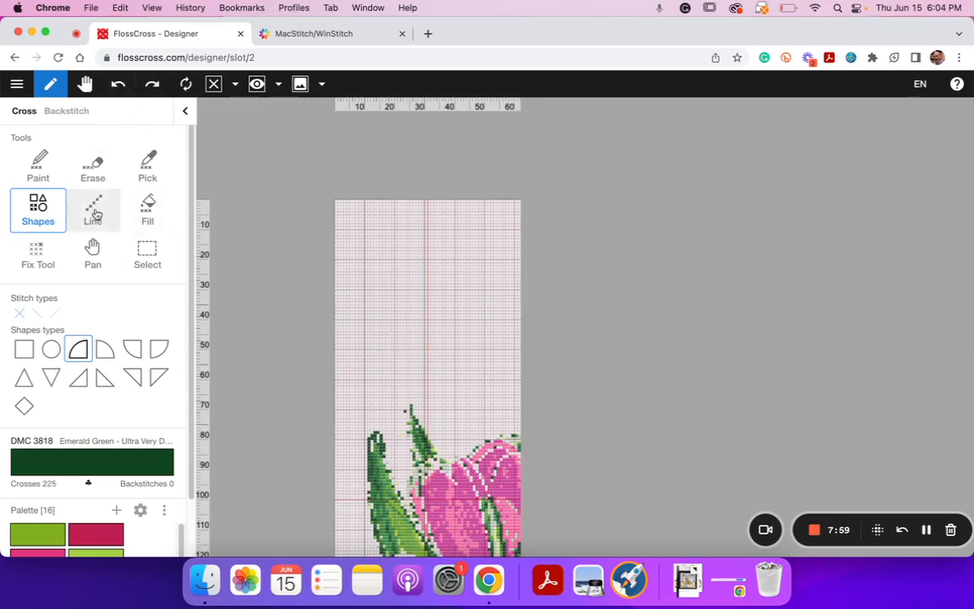
- Try the Line tool above the leaves with a horizontal line of about 46 stitches and a vertical one of about 23, undoing the vertical line
{"action": "left_click", "coordinate": [93, 208]}
{"action": "left_click_drag", "start_coordinate": [385, 341], "coordinate": [496, 415]}
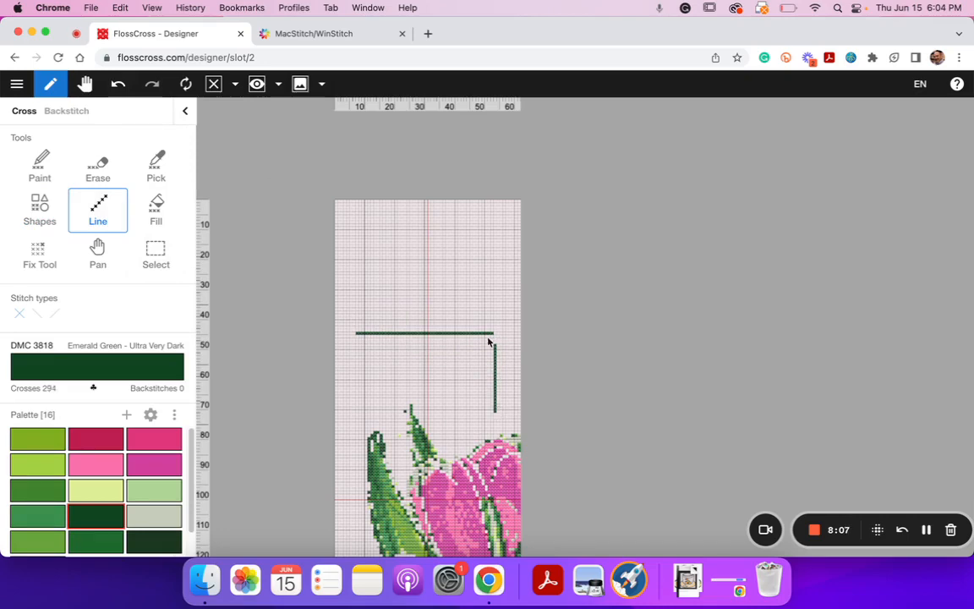
{"action": "left_click", "coordinate": [119, 83]}
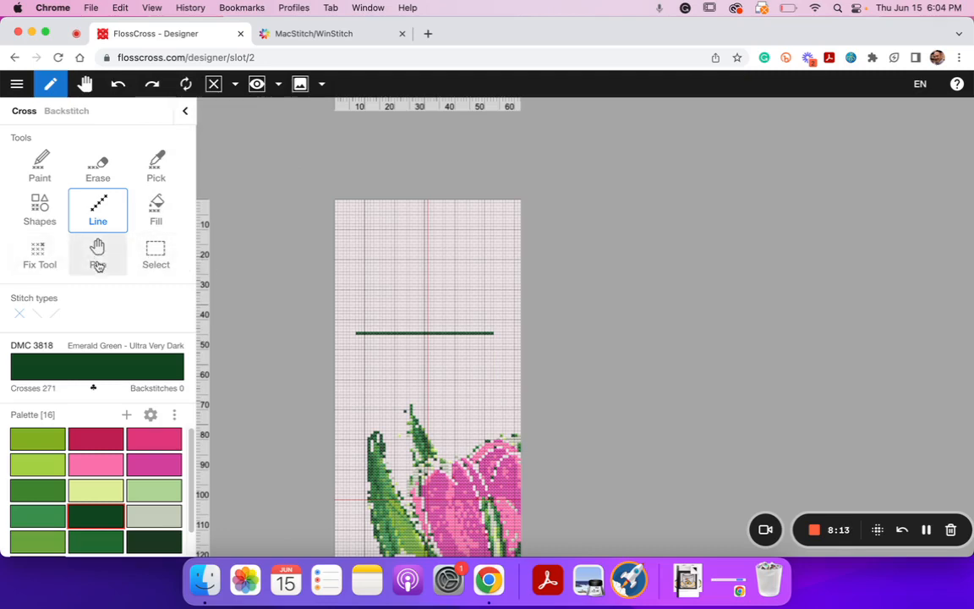
- Erase several sections of the horizontal line near row 45 with the size 1 Erase tool
{"action": "left_click", "coordinate": [96, 247]}
{"action": "scroll", "coordinate": [453, 341], "scroll_direction": "down", "scroll_amount": 5}
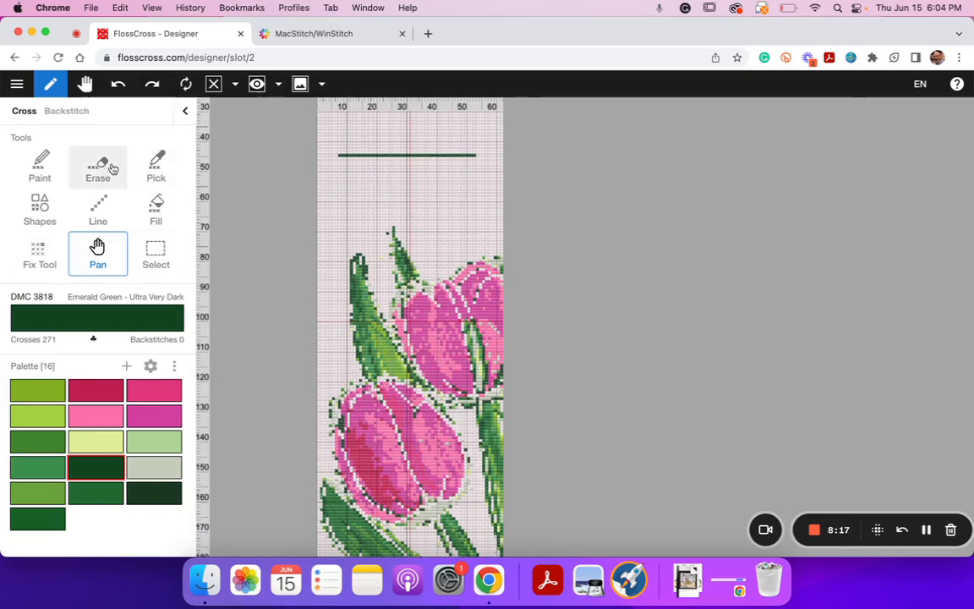
{"action": "scroll", "coordinate": [307, 247], "scroll_direction": "up", "scroll_amount": 2}
{"action": "scroll", "coordinate": [275, 196], "scroll_direction": "up", "scroll_amount": 2}
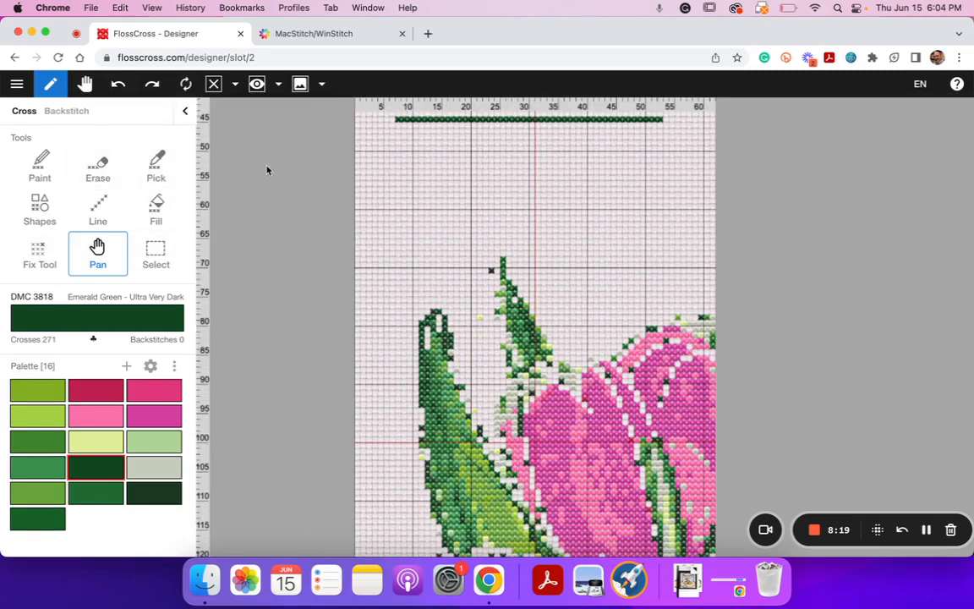
{"action": "left_click", "coordinate": [98, 166]}
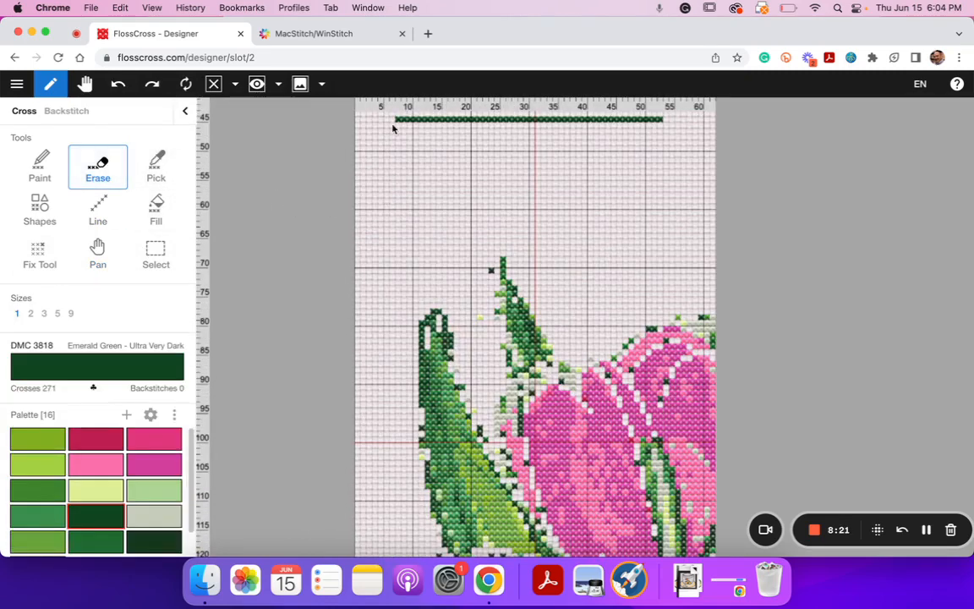
{"action": "mouse_move", "coordinate": [396, 121]}
{"action": "left_mouse_down"}
{"action": "mouse_move", "coordinate": [531, 127]}
{"action": "mouse_move", "coordinate": [397, 115]}
{"action": "left_mouse_up"}
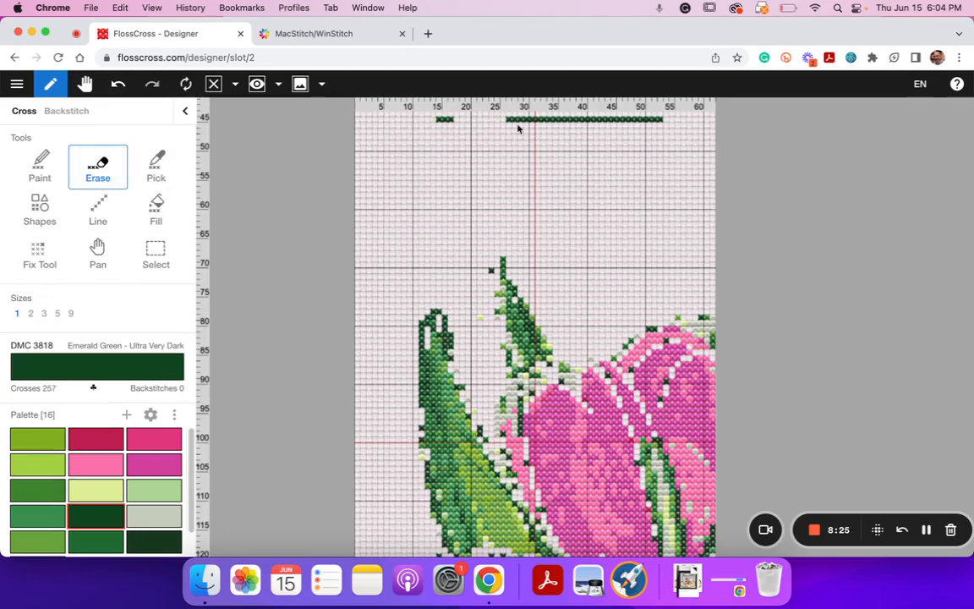
{"action": "mouse_move", "coordinate": [518, 126]}
{"action": "left_mouse_down"}
{"action": "mouse_move", "coordinate": [567, 138]}
{"action": "mouse_move", "coordinate": [624, 125]}
{"action": "mouse_move", "coordinate": [538, 125]}
{"action": "left_mouse_up"}
{"action": "scroll", "coordinate": [575, 156], "scroll_direction": "down", "scroll_amount": 2}
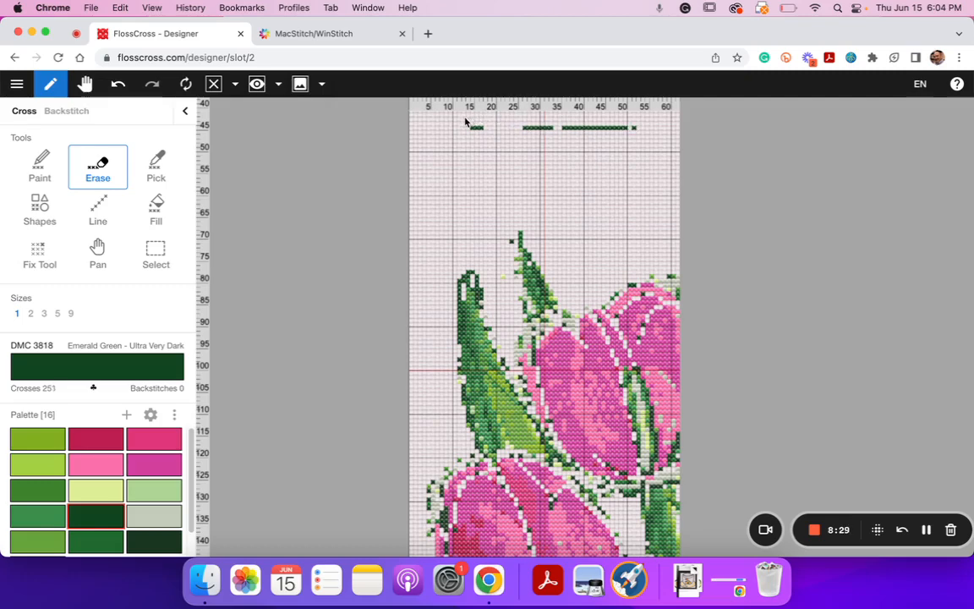
- Select a rectangle around the remaining line pieces near row 45 with selection target All and erase its contents
{"action": "left_click", "coordinate": [161, 245]}
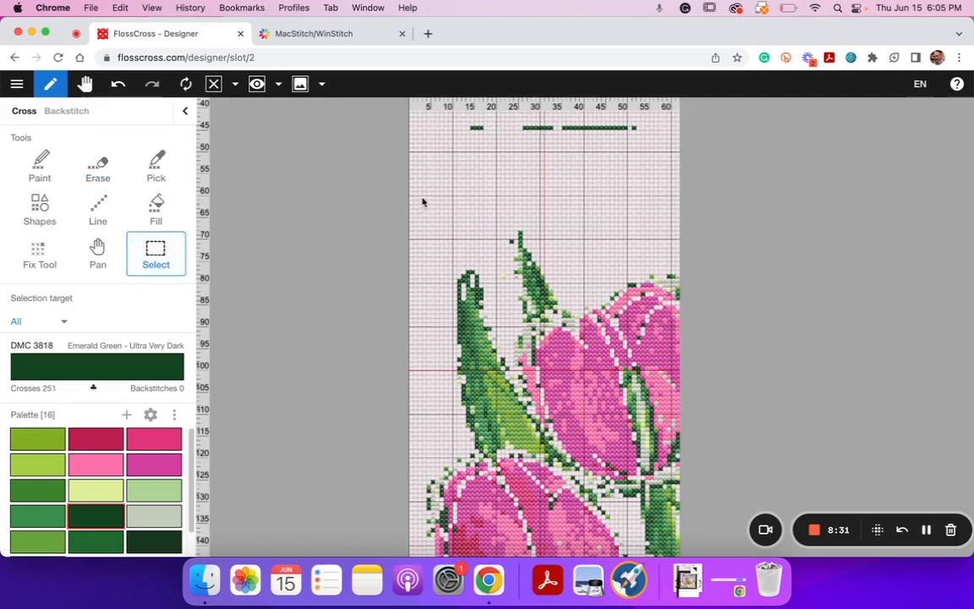
{"action": "left_click_drag", "start_coordinate": [451, 119], "coordinate": [662, 184]}
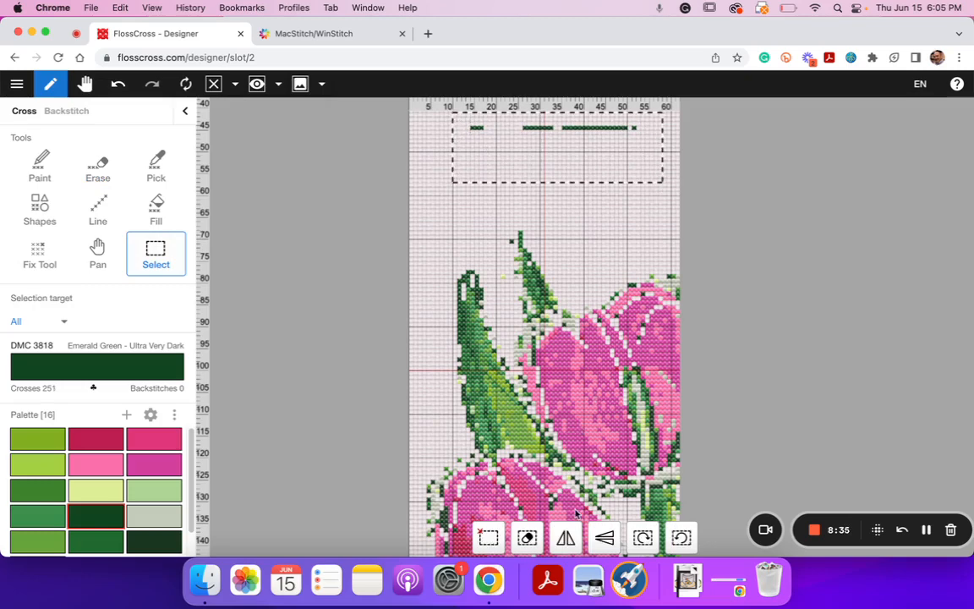
{"action": "left_click", "coordinate": [527, 538]}
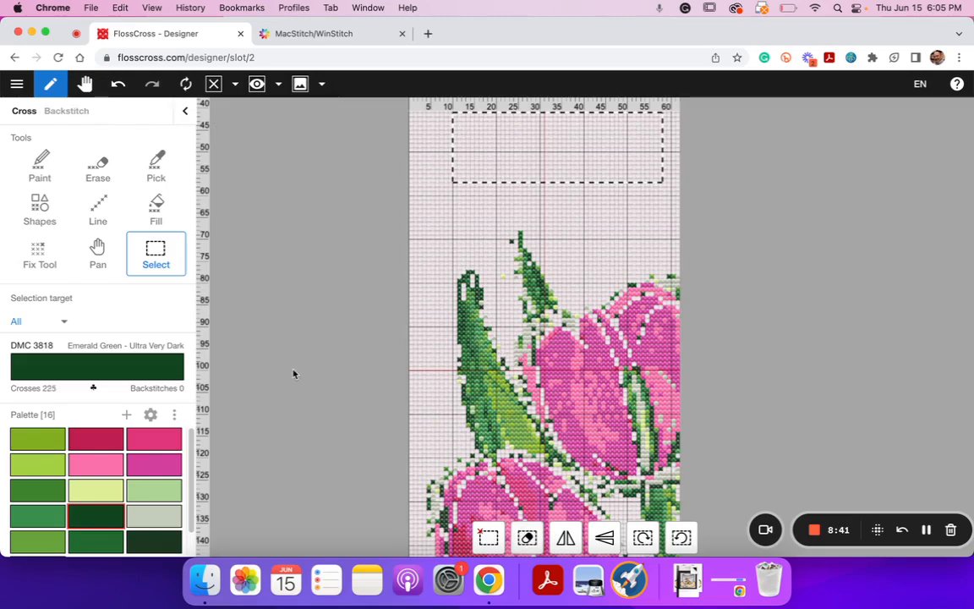
- Clear the selection and paint DMC 3818 cross stitches along the leftmost leaf's inner edge, from about row 83 to row 100
{"action": "scroll", "coordinate": [215, 449], "scroll_direction": "up", "scroll_amount": 5}
{"action": "scroll", "coordinate": [227, 445], "scroll_direction": "down", "scroll_amount": 3}
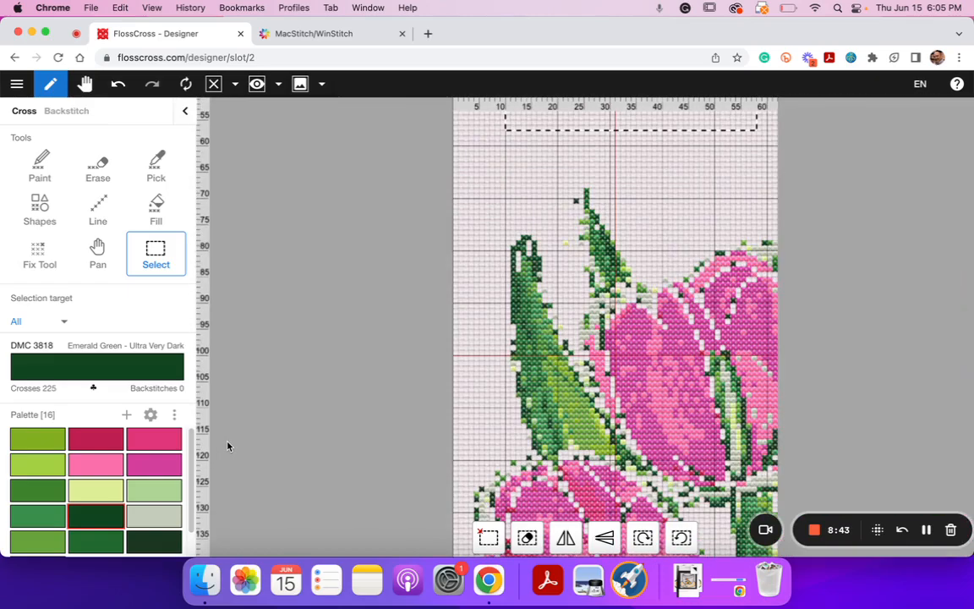
{"action": "scroll", "coordinate": [651, 353], "scroll_direction": "up", "scroll_amount": 5}
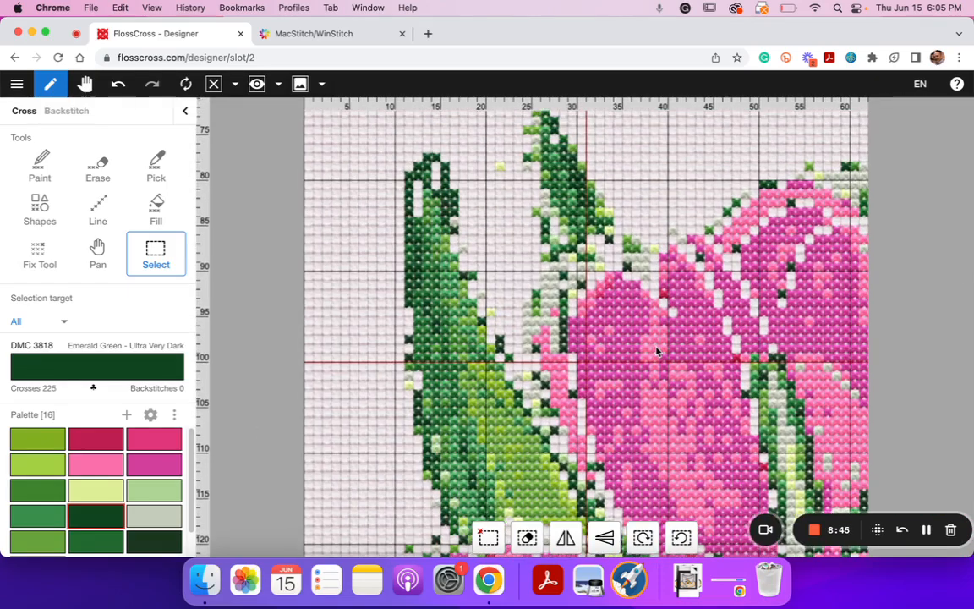
{"action": "scroll", "coordinate": [658, 350], "scroll_direction": "down", "scroll_amount": 1}
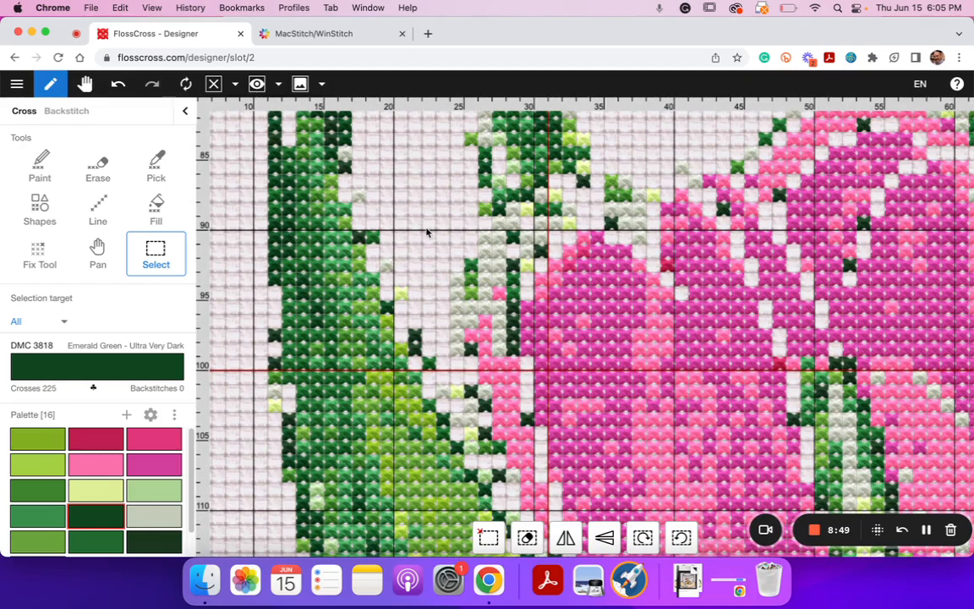
{"action": "scroll", "coordinate": [427, 232], "scroll_direction": "down", "scroll_amount": 2}
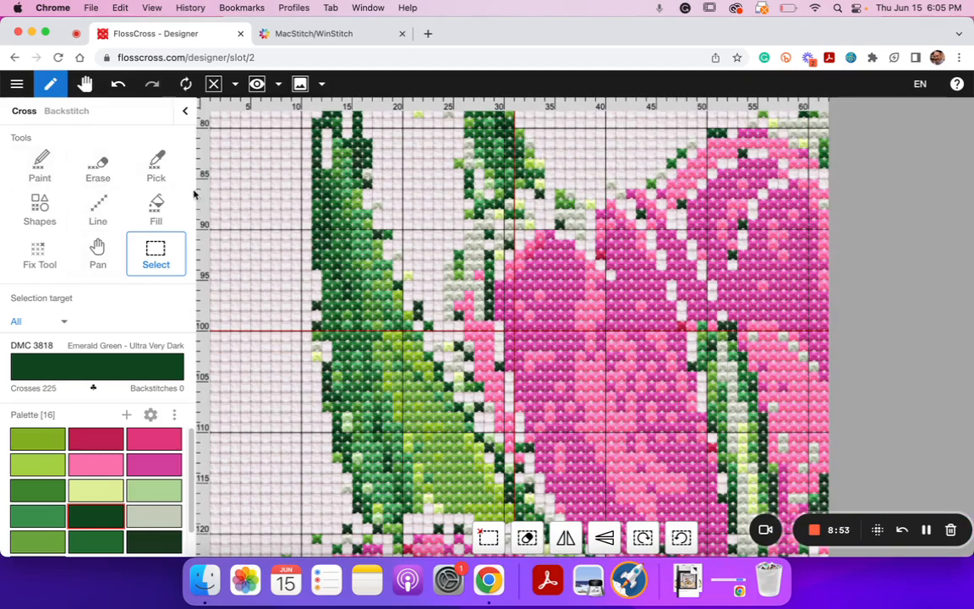
{"action": "left_click", "coordinate": [40, 165]}
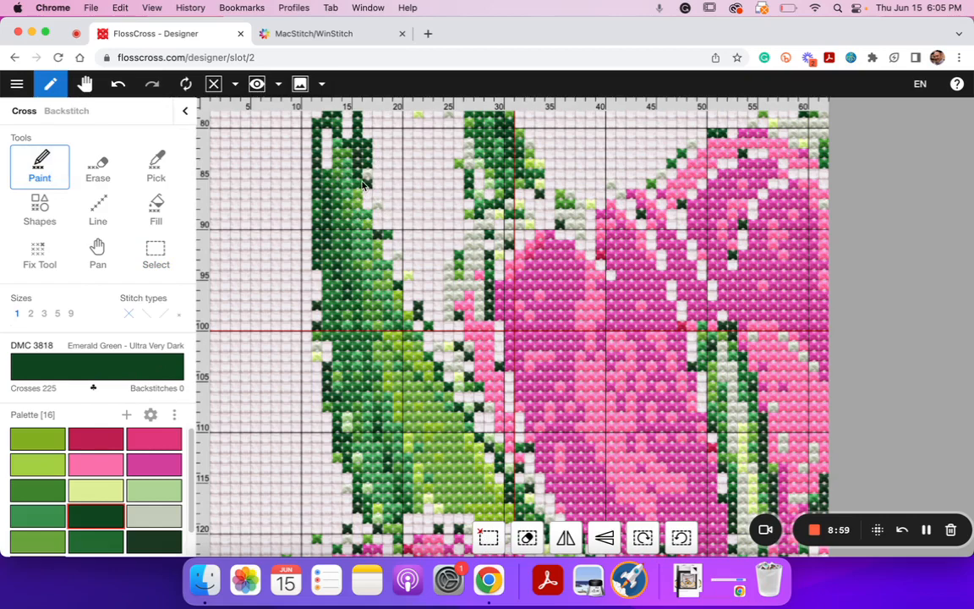
{"action": "left_click", "coordinate": [493, 541]}
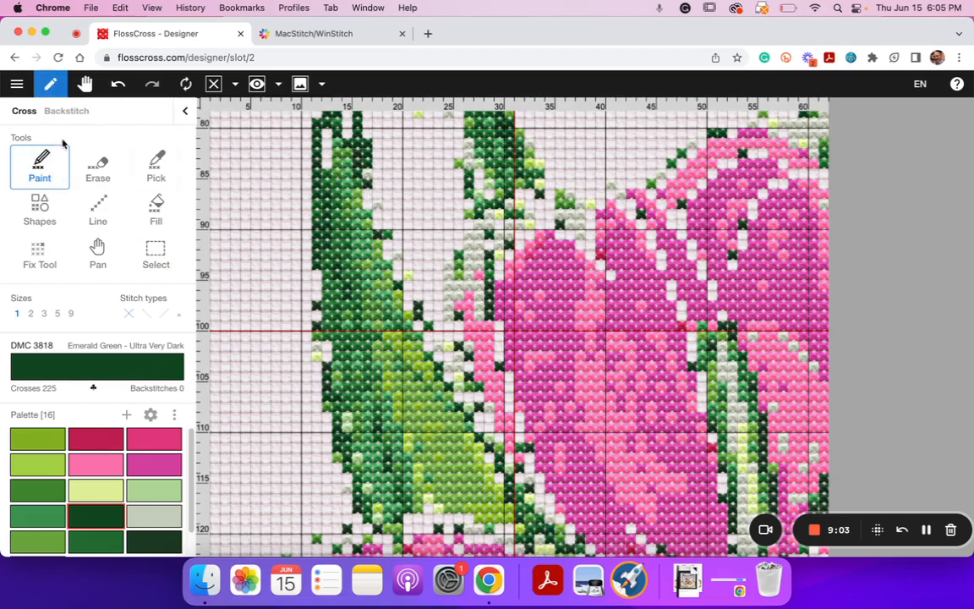
{"action": "mouse_move", "coordinate": [372, 156]}
{"action": "left_mouse_down"}
{"action": "mouse_move", "coordinate": [380, 270]}
{"action": "mouse_move", "coordinate": [407, 339]}
{"action": "mouse_move", "coordinate": [437, 360]}
{"action": "mouse_move", "coordinate": [395, 324]}
{"action": "left_mouse_up"}
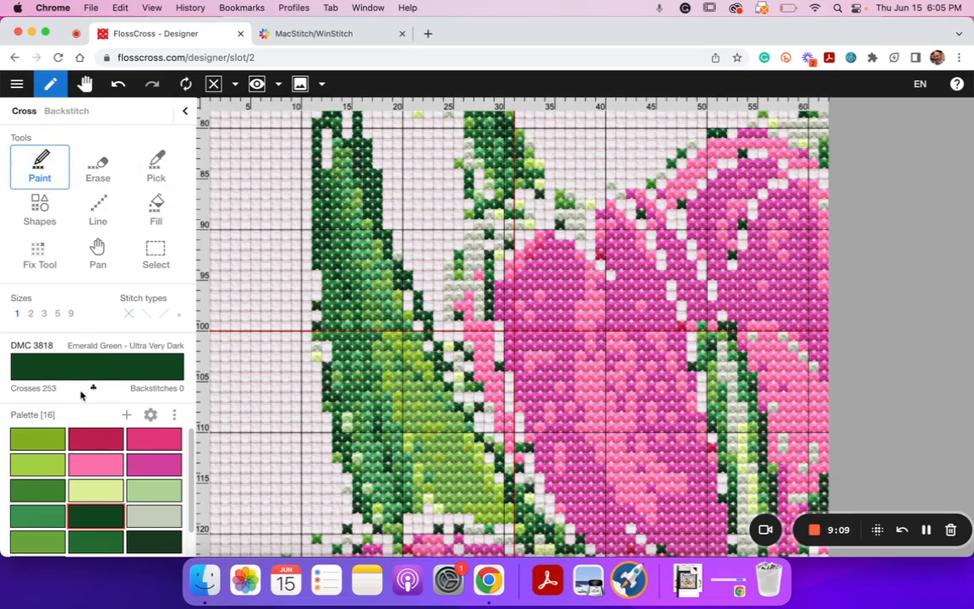
- Open the chart's export to PDF and turn on the PDF preview
{"action": "left_click", "coordinate": [17, 86]}
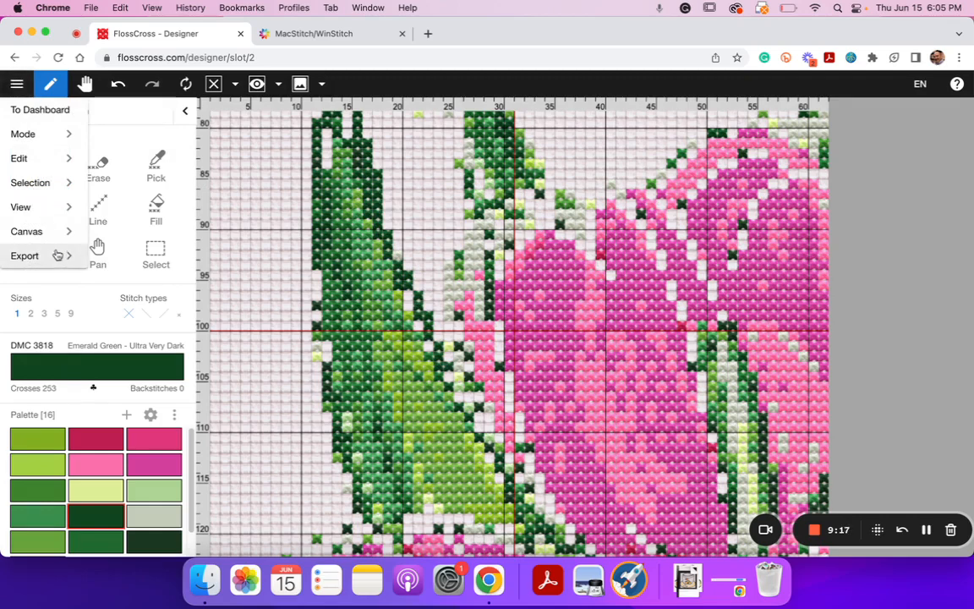
{"action": "left_click", "coordinate": [61, 258]}
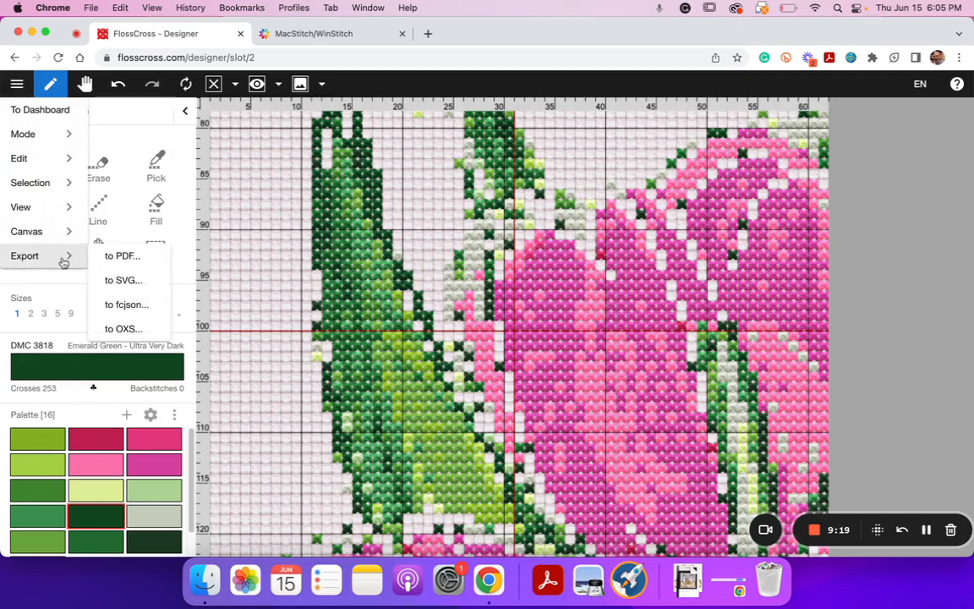
{"action": "left_click", "coordinate": [123, 257]}
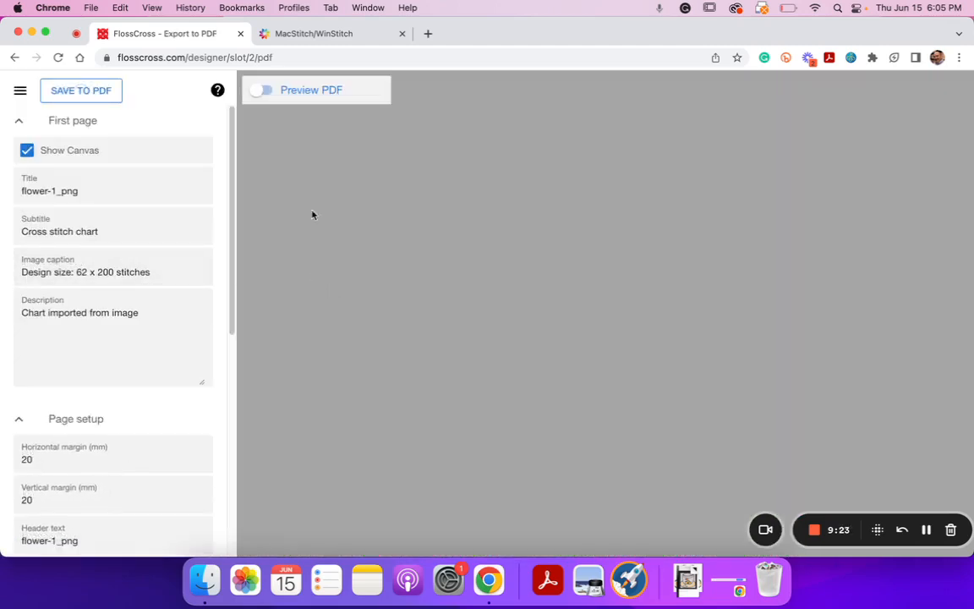
{"action": "left_click", "coordinate": [260, 91]}
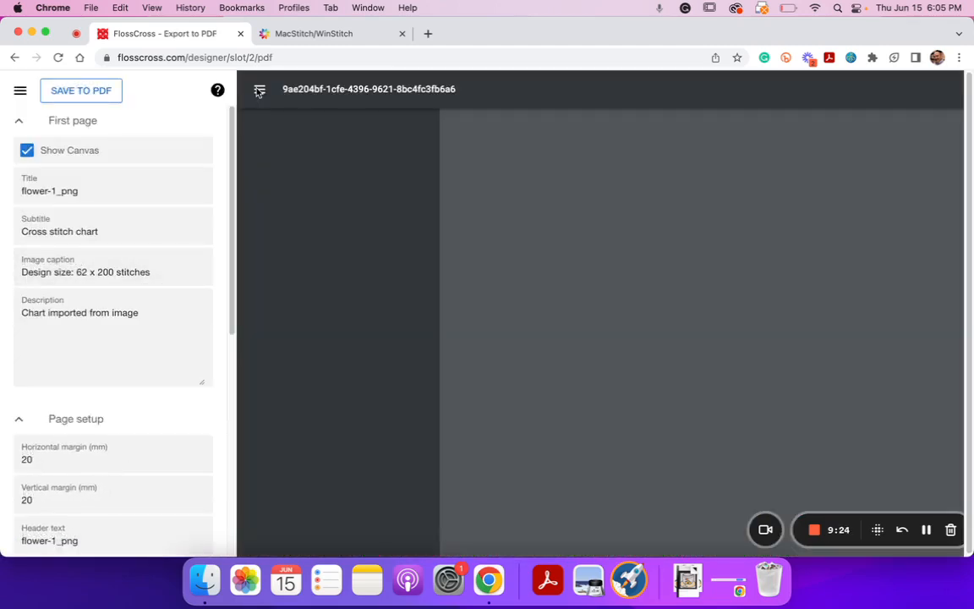
- Set the PDF's first-page title to "Flower Book Marker"
{"action": "scroll", "coordinate": [537, 282], "scroll_direction": "down", "scroll_amount": 1}
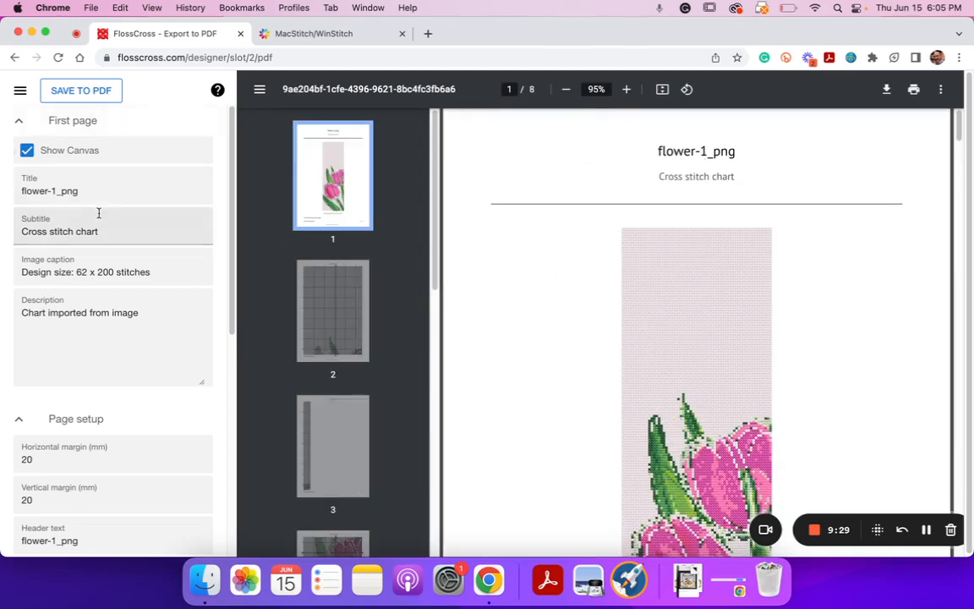
{"action": "triple_click", "coordinate": [117, 192]}
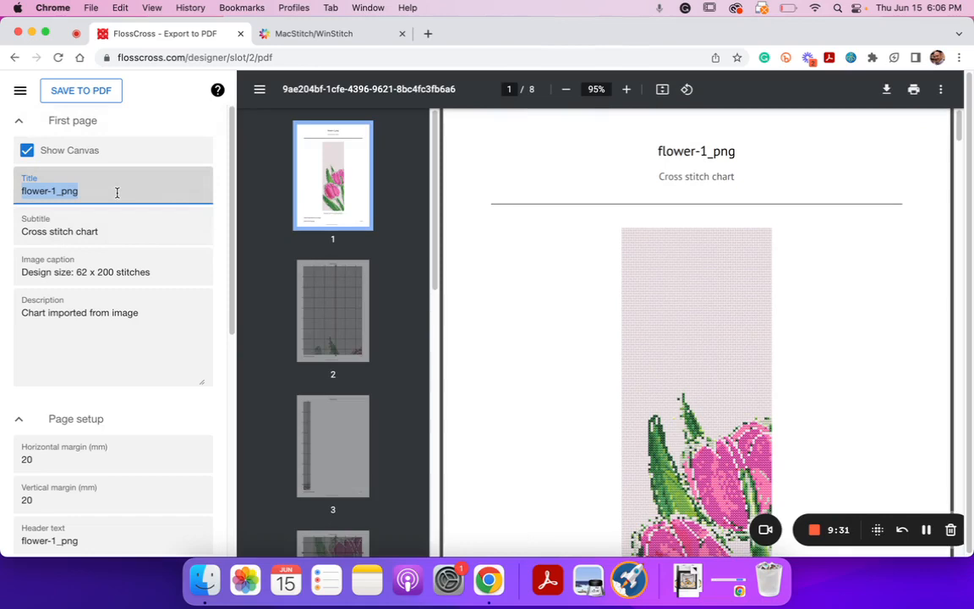
{"action": "type", "text": "Flower Book Marker"}
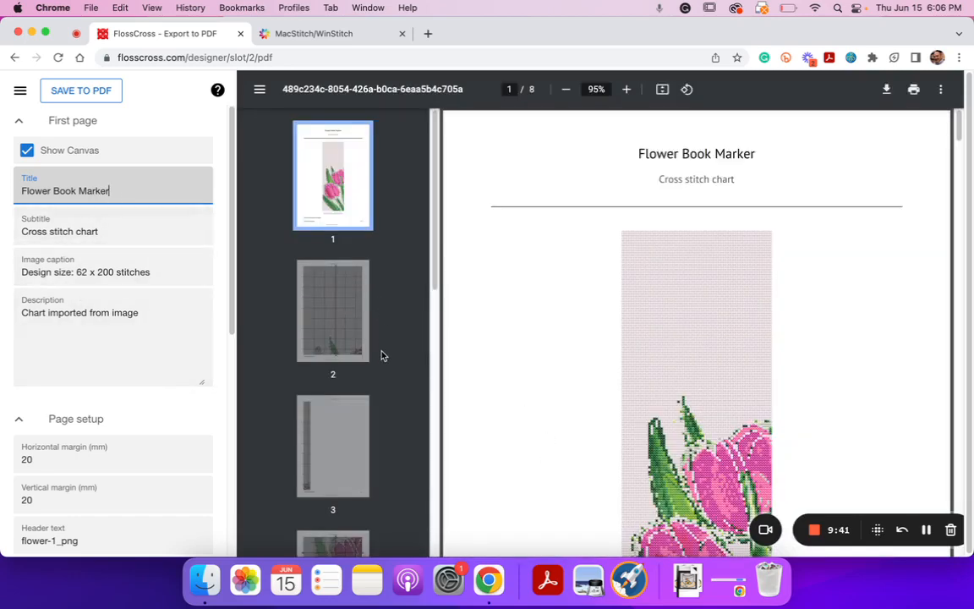
- Examine the previewed PDF's chart pages and the floss list on page 8, then return to the first page
{"action": "scroll", "coordinate": [384, 355], "scroll_direction": "down", "scroll_amount": 1}
{"action": "scroll", "coordinate": [530, 387], "scroll_direction": "down", "scroll_amount": 20}
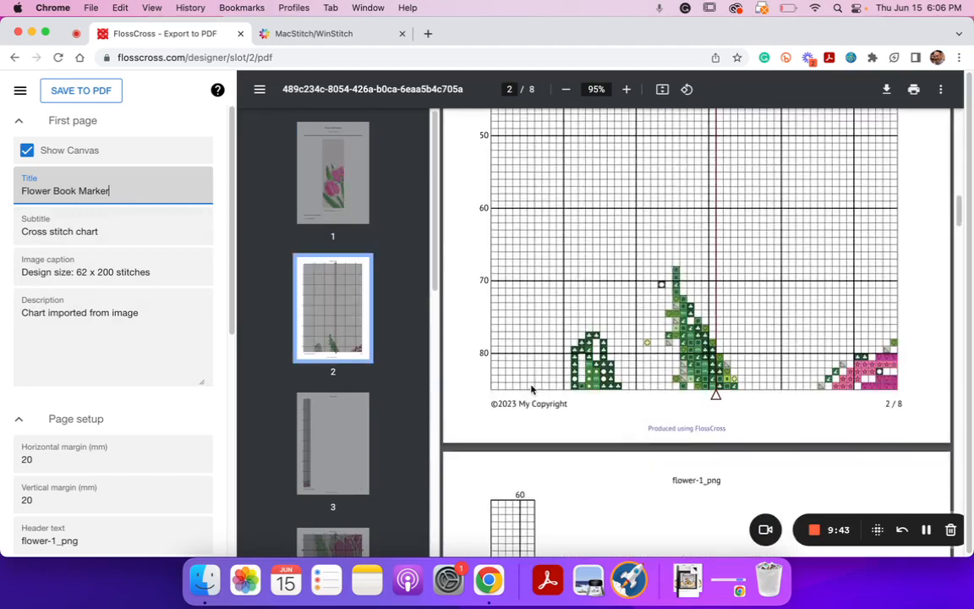
{"action": "scroll", "coordinate": [415, 422], "scroll_direction": "down", "scroll_amount": 5}
{"action": "left_click", "coordinate": [332, 471]}
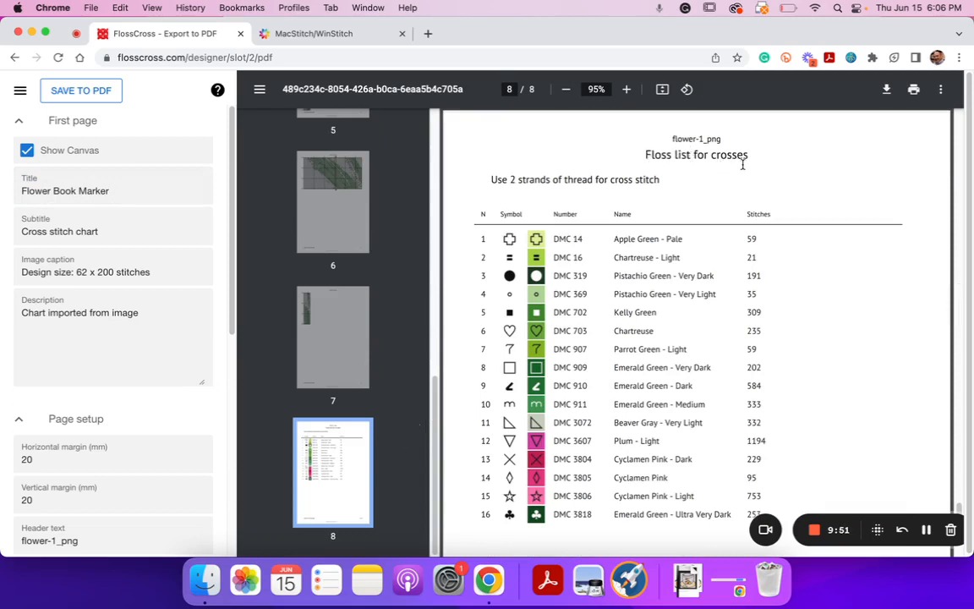
{"action": "scroll", "coordinate": [199, 164], "scroll_direction": "down", "scroll_amount": 1}
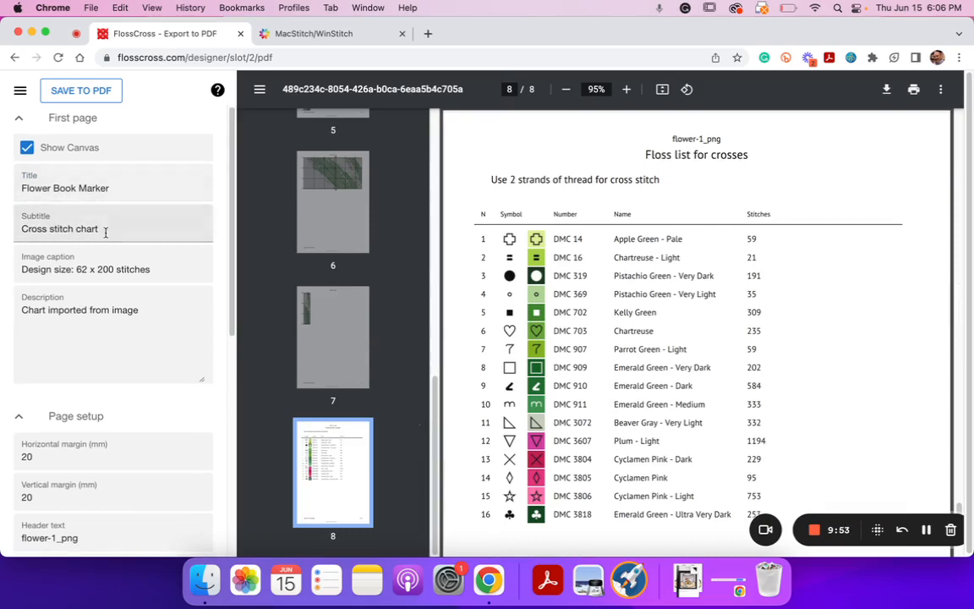
{"action": "scroll", "coordinate": [564, 224], "scroll_direction": "up", "scroll_amount": 20}
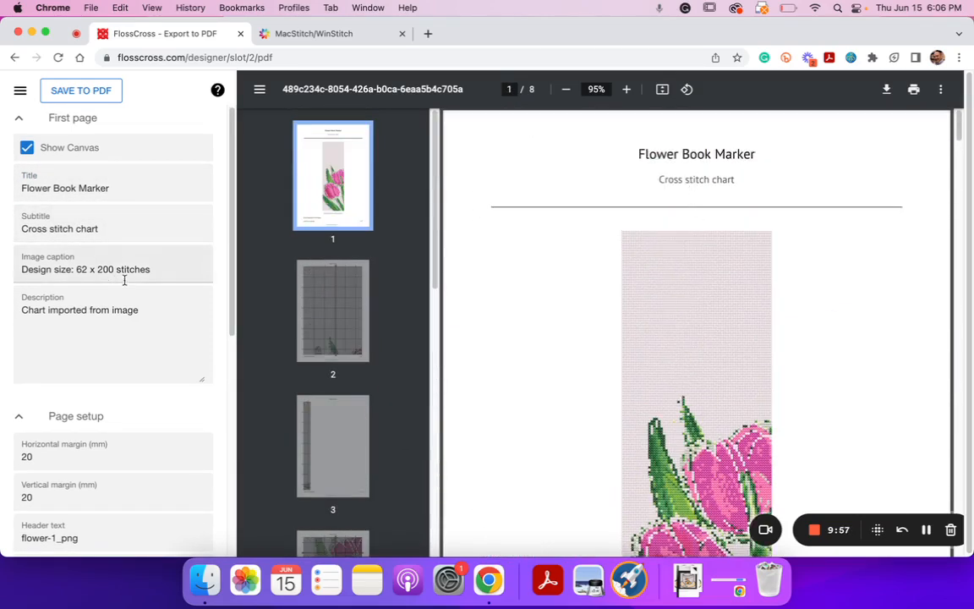
- Set the PDF's first-page subtitle to "Spring Flower Bookmarker"
{"action": "left_click", "coordinate": [123, 228]}
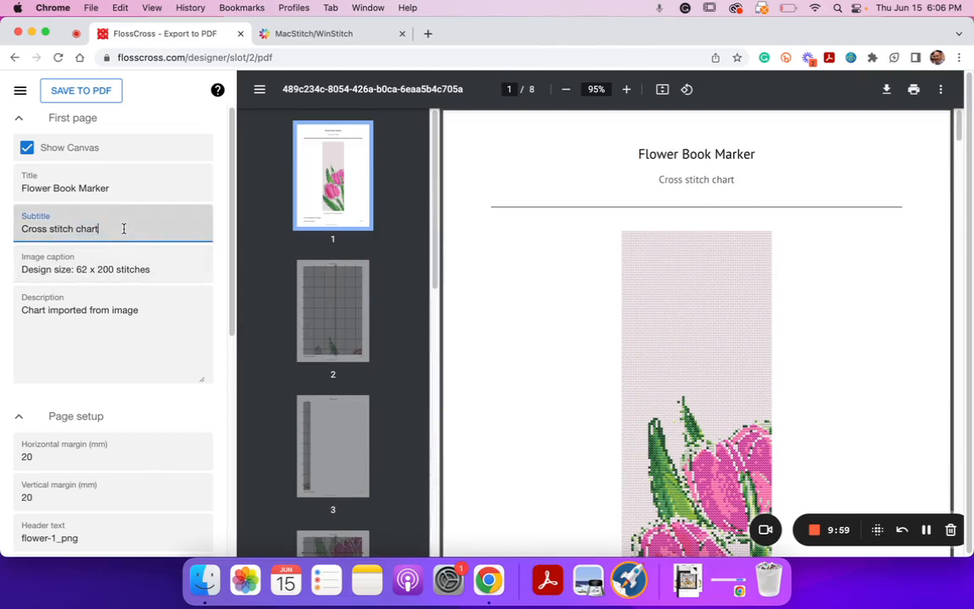
{"action": "left_click_drag", "start_coordinate": [123, 228], "coordinate": [9, 221]}
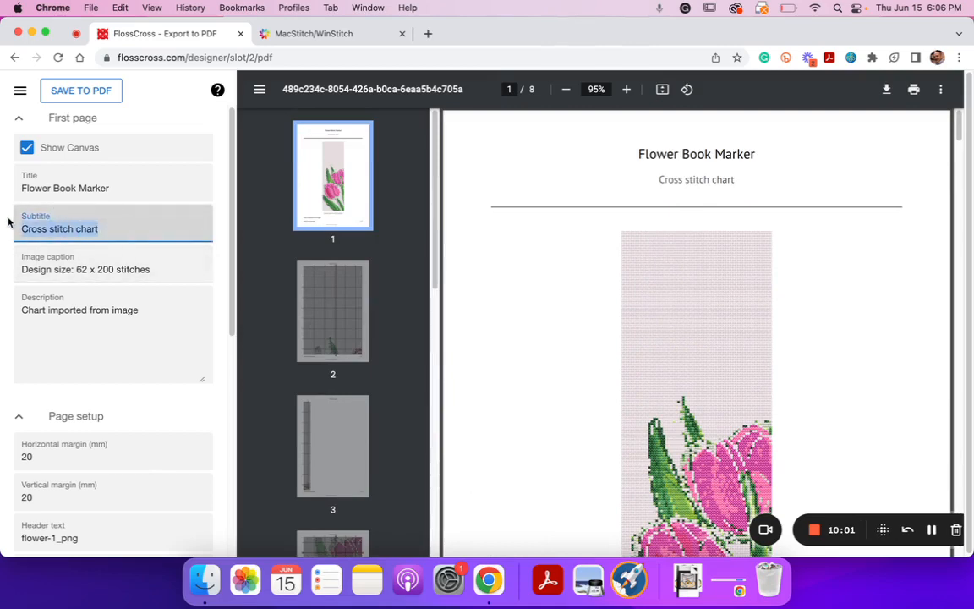
{"action": "type", "text": "Spring Flower Bookmarker"}
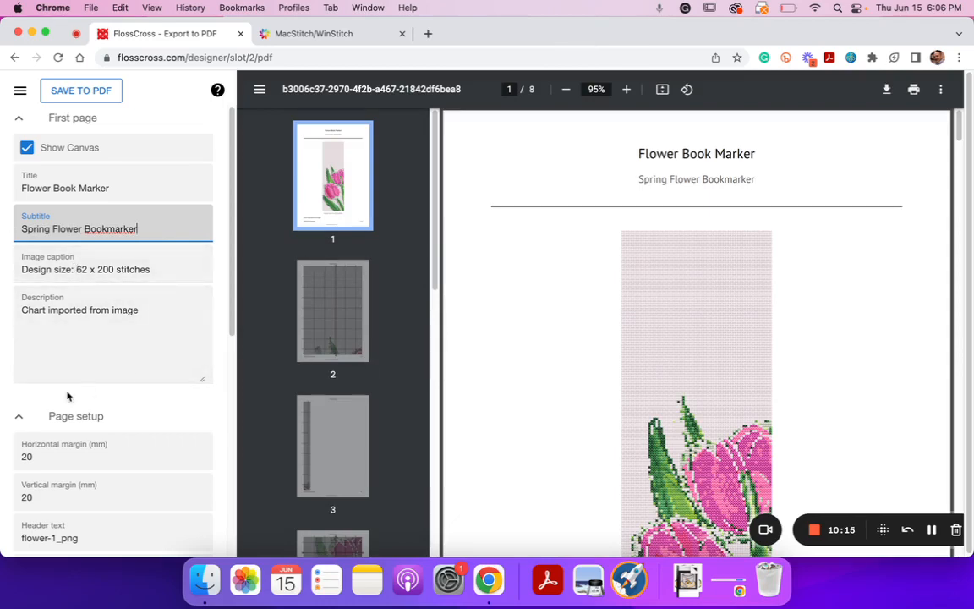
- Replace "My Copyright" in the page footer text so that it reads "©2023 The Printable Guy"
{"action": "scroll", "coordinate": [25, 402], "scroll_direction": "down", "scroll_amount": 1}
{"action": "scroll", "coordinate": [59, 343], "scroll_direction": "down", "scroll_amount": 2}
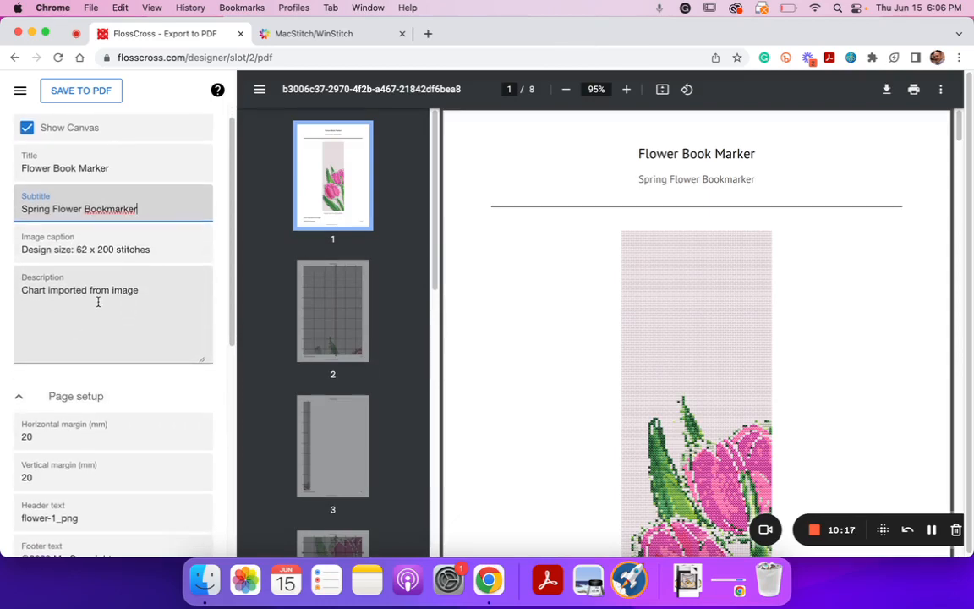
{"action": "scroll", "coordinate": [98, 302], "scroll_direction": "down", "scroll_amount": 1}
{"action": "scroll", "coordinate": [140, 309], "scroll_direction": "down", "scroll_amount": 8}
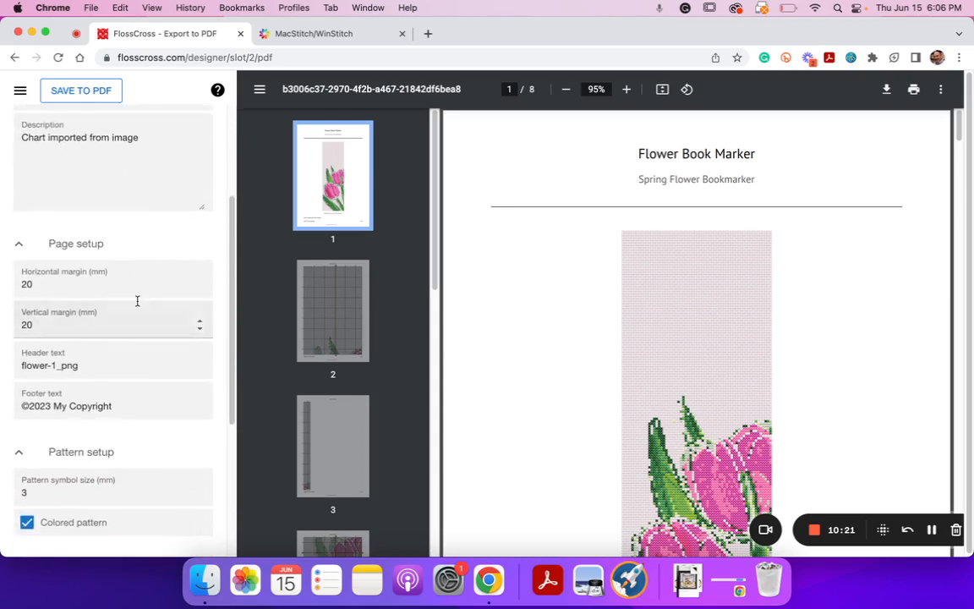
{"action": "scroll", "coordinate": [137, 302], "scroll_direction": "down", "scroll_amount": 1}
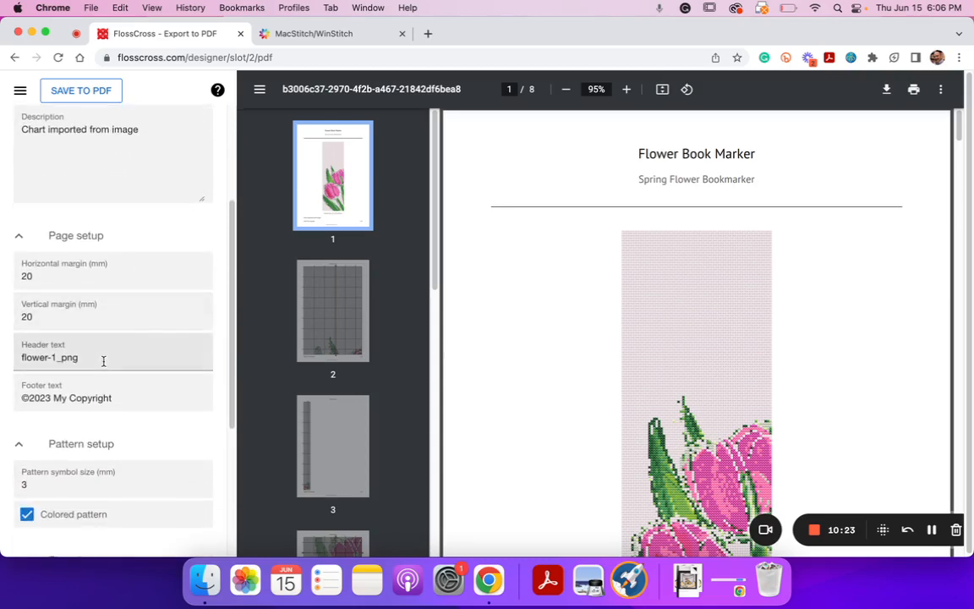
{"action": "scroll", "coordinate": [102, 359], "scroll_direction": "down", "scroll_amount": 1}
{"action": "left_click", "coordinate": [119, 394]}
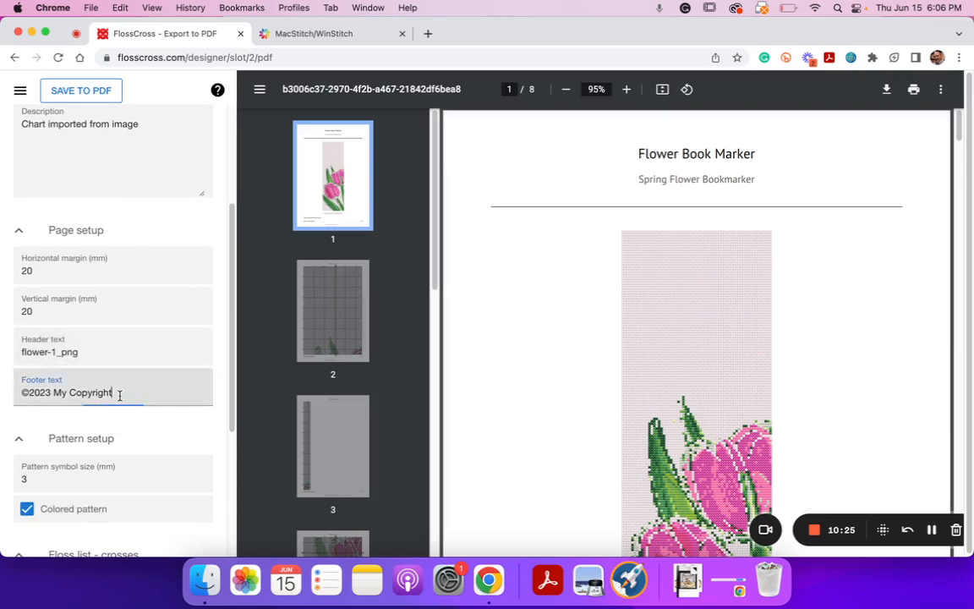
{"action": "left_click_drag", "start_coordinate": [119, 394], "coordinate": [61, 387]}
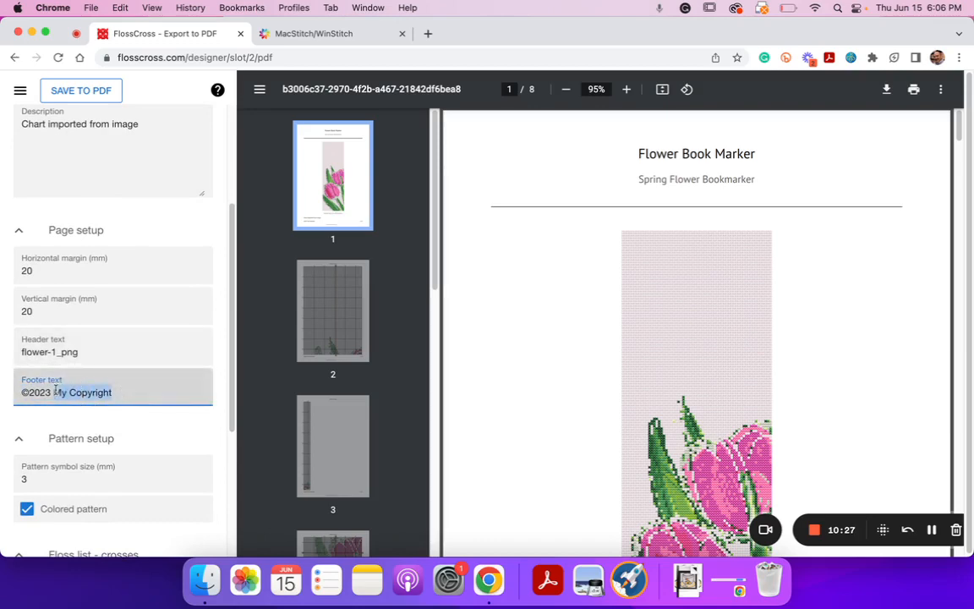
{"action": "type", "text": "The"}
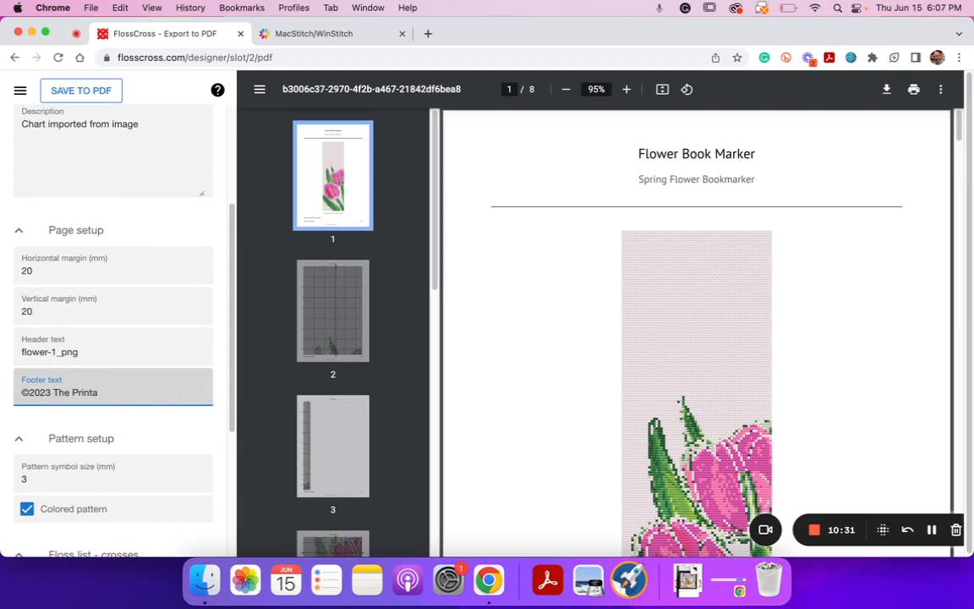
{"action": "type", "text": " Printa"}
{"action": "key", "text": "BackSpace"}
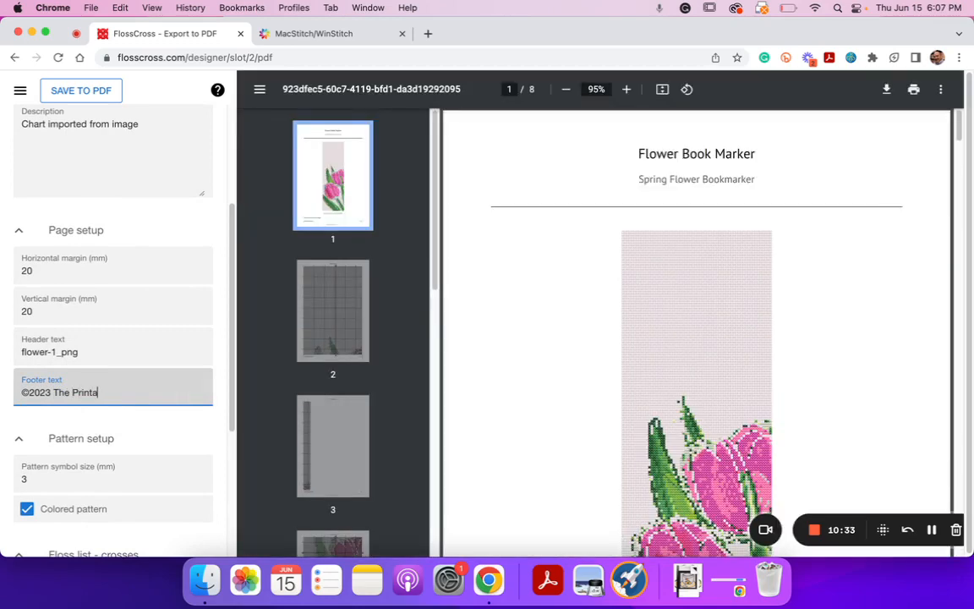
{"action": "type", "text": "ble Guy"}
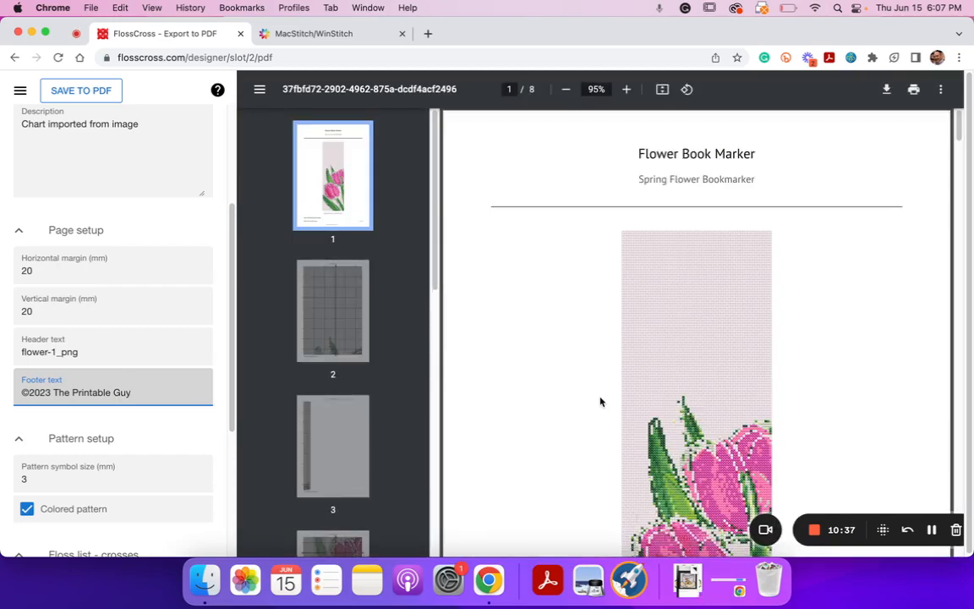
- Check the footer on the first two preview pages and review the remaining pattern and floss list settings
{"action": "scroll", "coordinate": [601, 400], "scroll_direction": "down", "scroll_amount": 6}
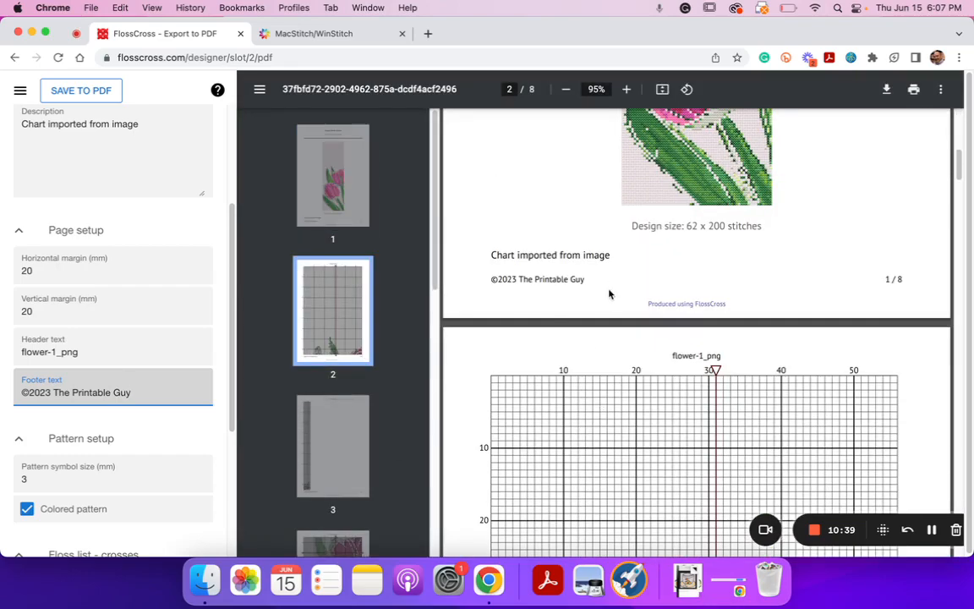
{"action": "left_click", "coordinate": [581, 279]}
{"action": "left_click_drag", "start_coordinate": [582, 279], "coordinate": [525, 276]}
{"action": "scroll", "coordinate": [582, 371], "scroll_direction": "down", "scroll_amount": 10}
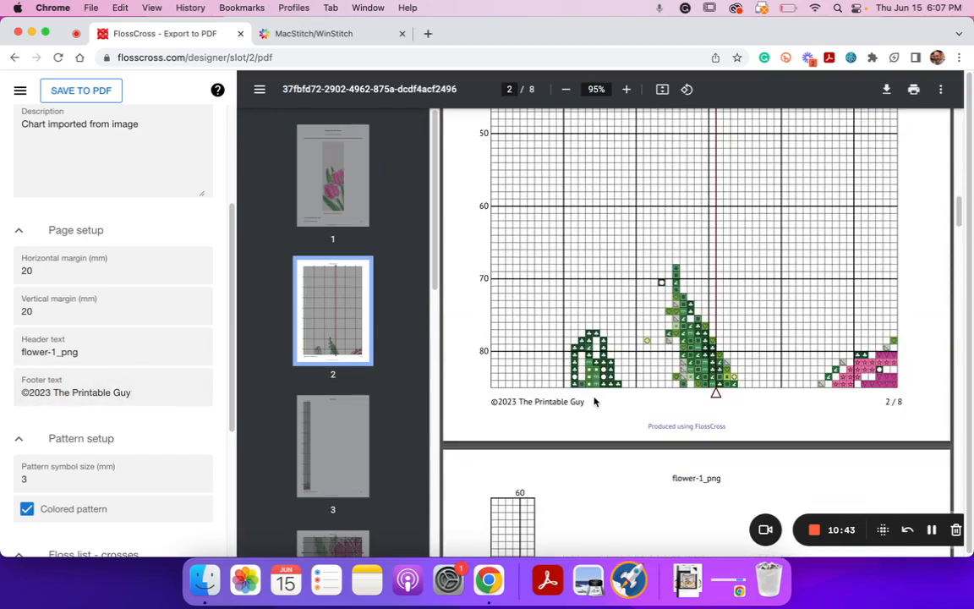
{"action": "scroll", "coordinate": [183, 433], "scroll_direction": "down", "scroll_amount": 2}
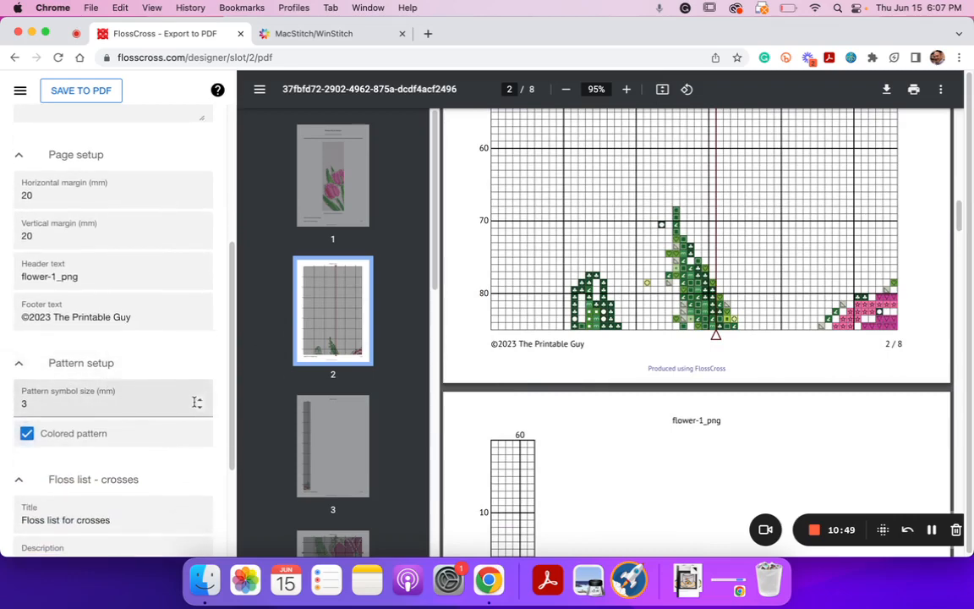
{"action": "scroll", "coordinate": [164, 406], "scroll_direction": "down", "scroll_amount": 4}
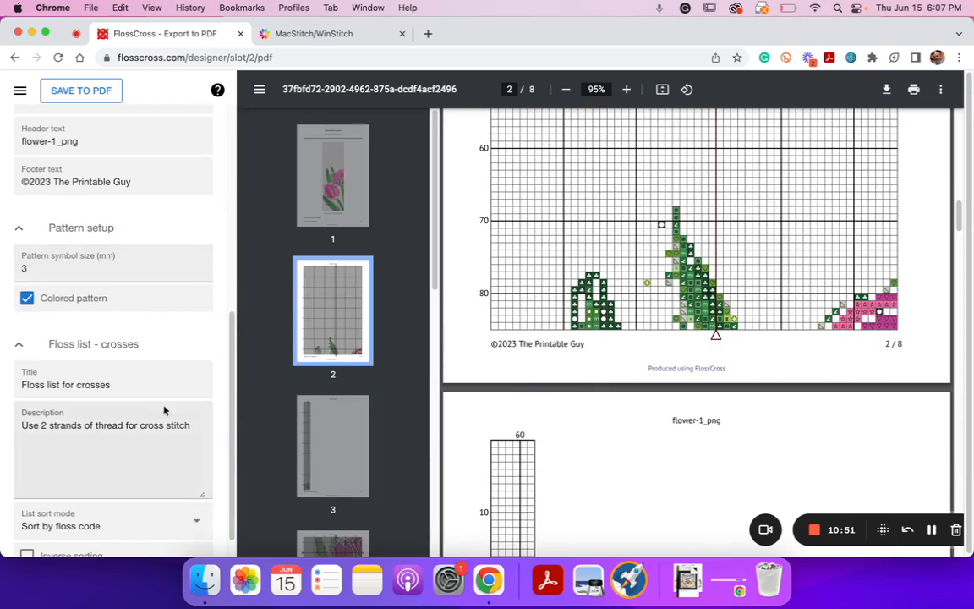
{"action": "scroll", "coordinate": [164, 411], "scroll_direction": "down", "scroll_amount": 1}
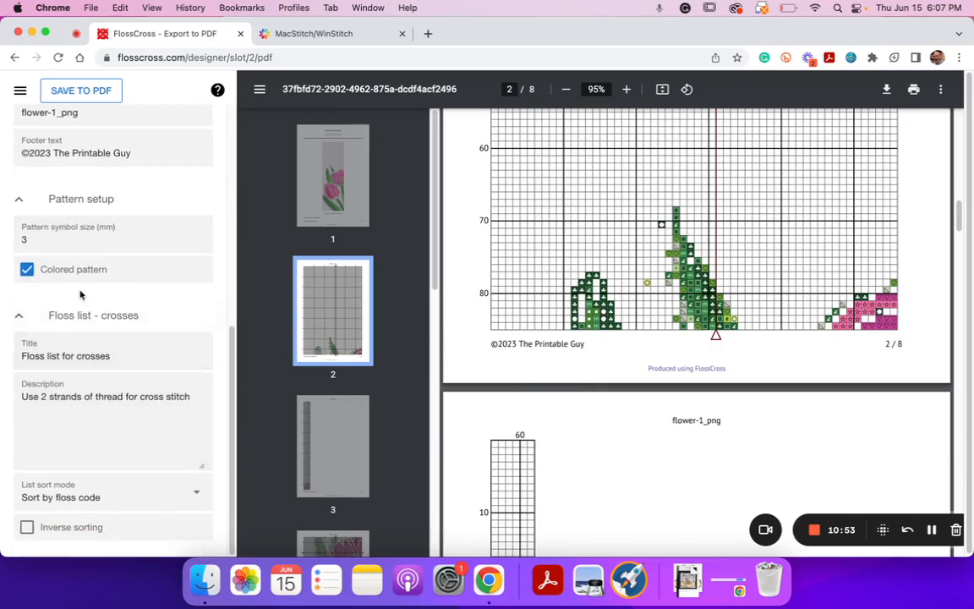
- Set the floss list's title to "Floss list for DMC Thread" and check the heading on preview page 8
{"action": "scroll", "coordinate": [609, 450], "scroll_direction": "up", "scroll_amount": 10}
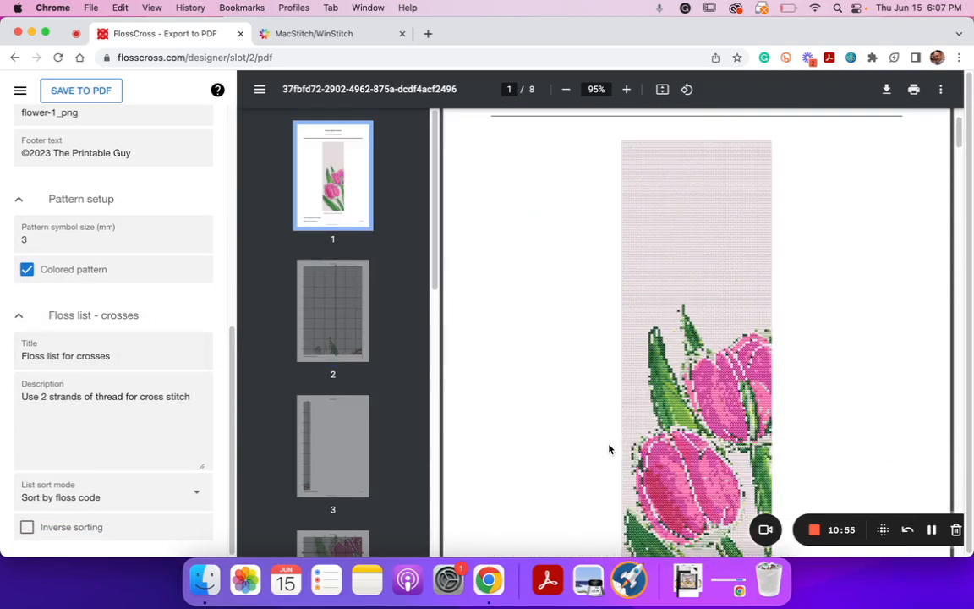
{"action": "scroll", "coordinate": [608, 450], "scroll_direction": "down", "scroll_amount": 20}
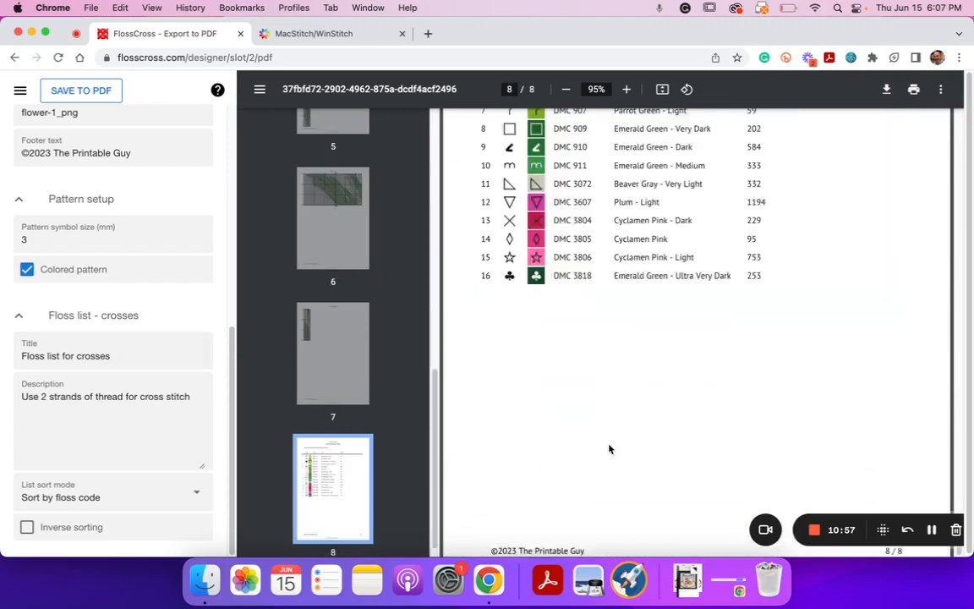
{"action": "scroll", "coordinate": [608, 449], "scroll_direction": "up", "scroll_amount": 5}
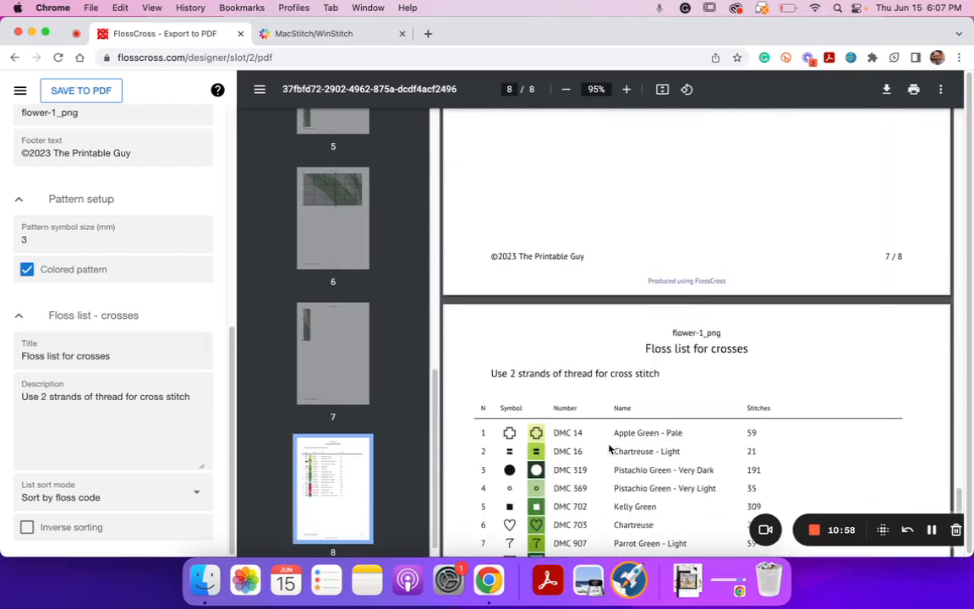
{"action": "left_click", "coordinate": [123, 364]}
{"action": "left_click_drag", "start_coordinate": [119, 356], "coordinate": [77, 360]}
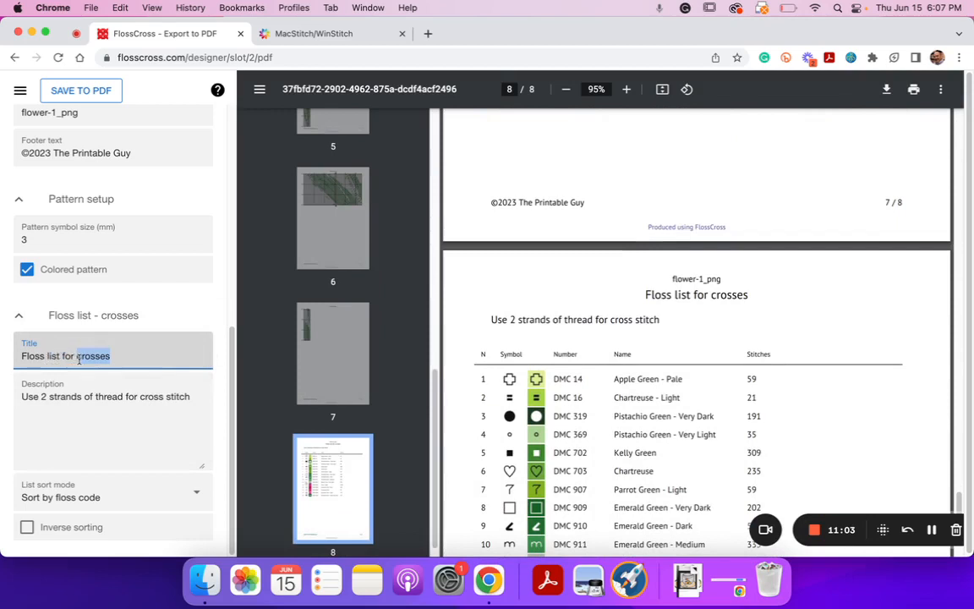
{"action": "type", "text": "DMC Thread"}
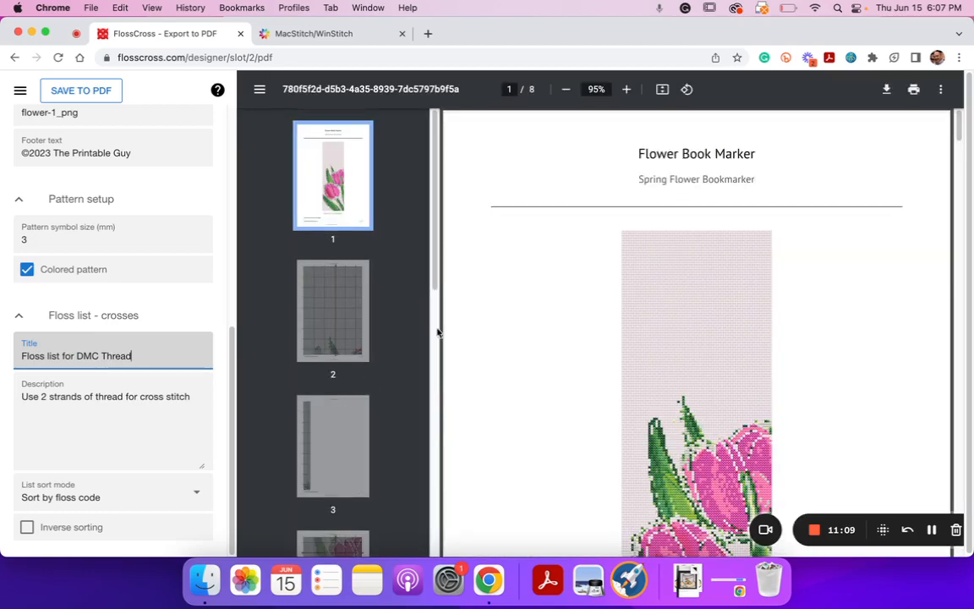
{"action": "scroll", "coordinate": [554, 375], "scroll_direction": "down", "scroll_amount": 20}
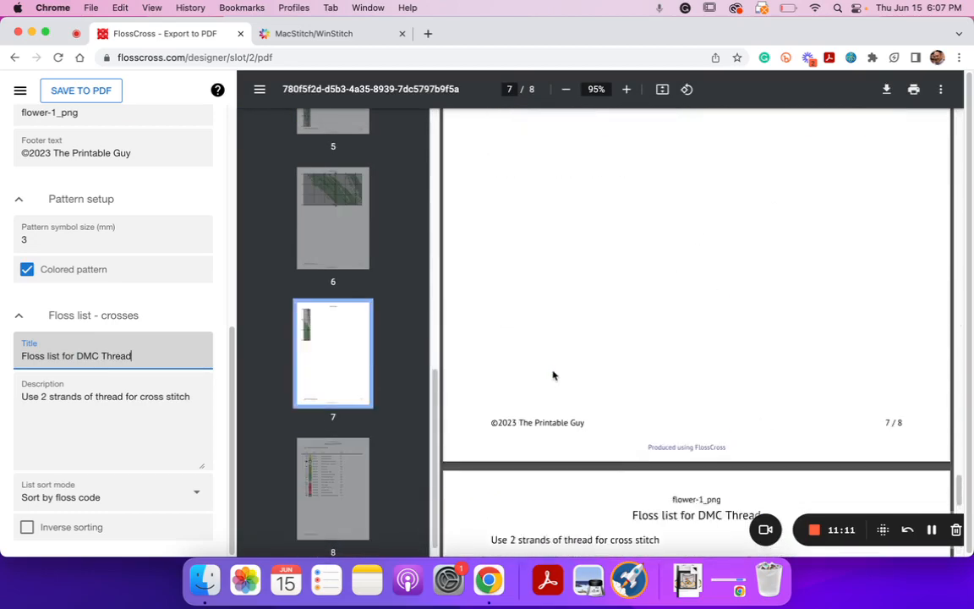
{"action": "scroll", "coordinate": [554, 375], "scroll_direction": "down", "scroll_amount": 5}
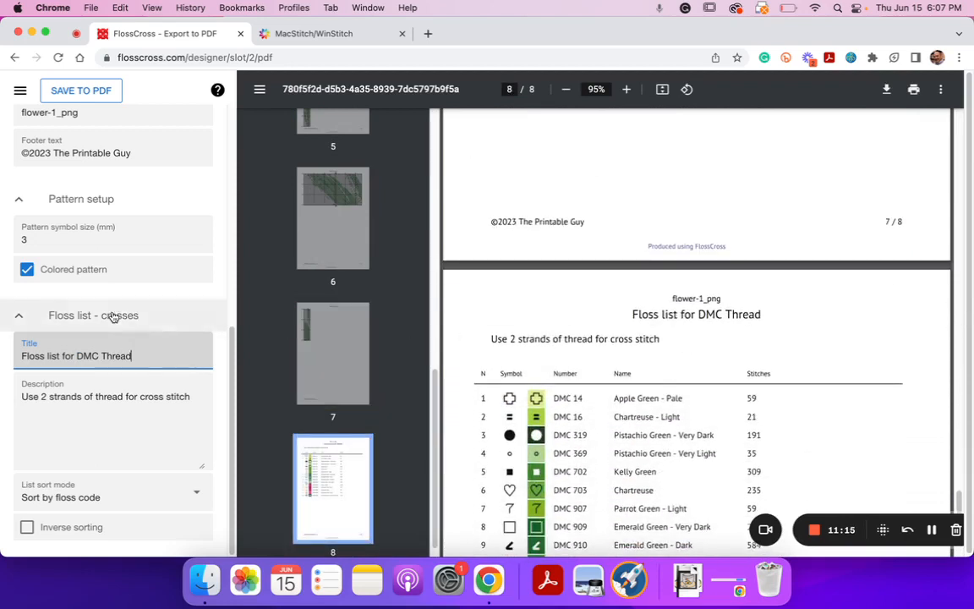
{"action": "scroll", "coordinate": [112, 290], "scroll_direction": "down", "scroll_amount": 1}
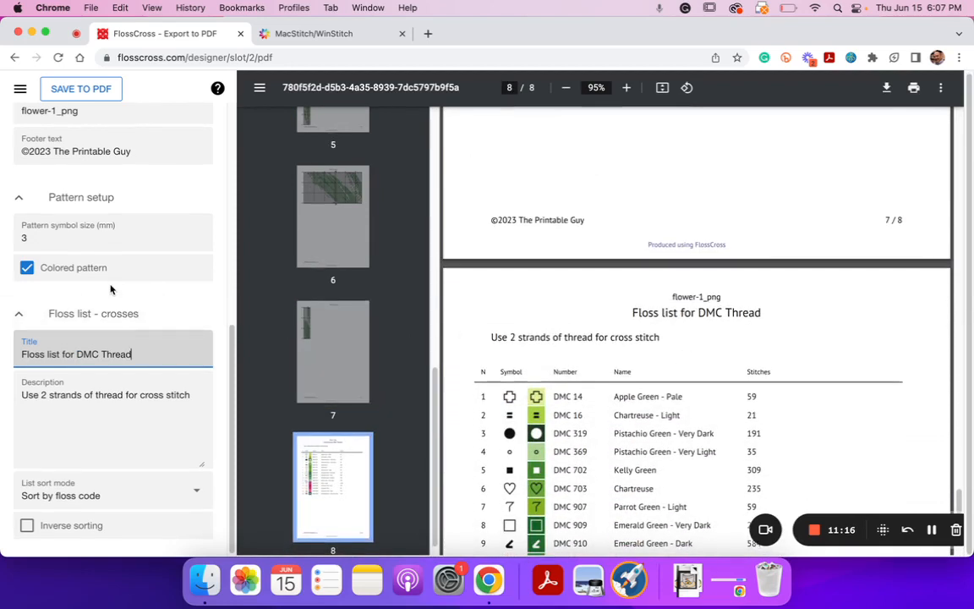
- Sort the floss list by stitches count and check the new thread order on preview page 8
{"action": "left_click", "coordinate": [194, 491]}
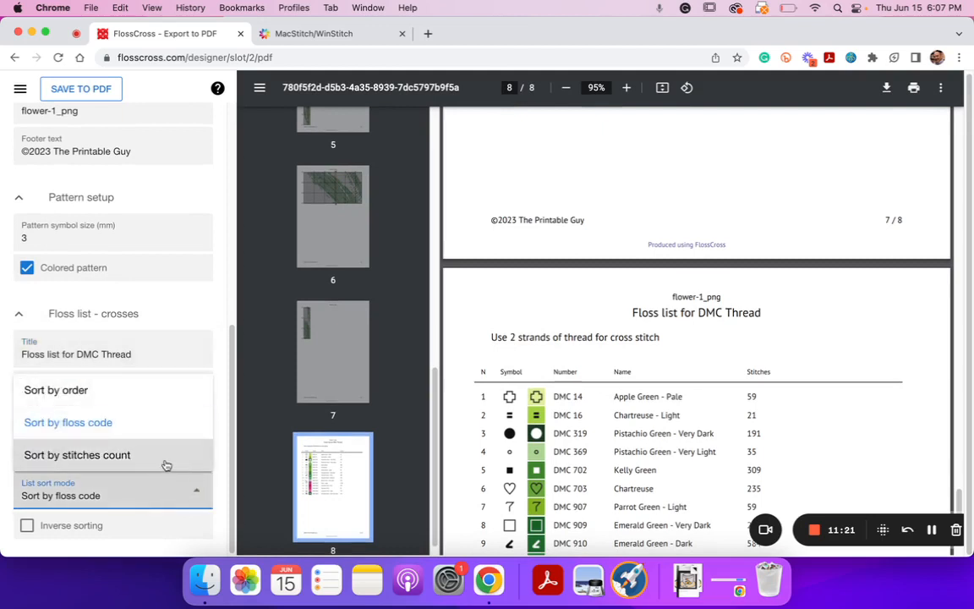
{"action": "scroll", "coordinate": [790, 419], "scroll_direction": "down", "scroll_amount": 5}
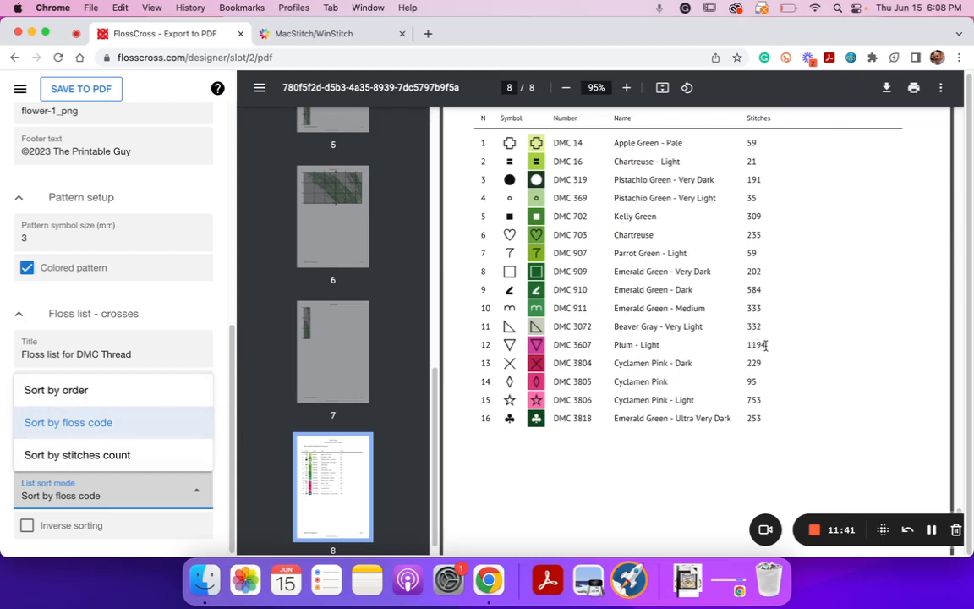
{"action": "left_click_drag", "start_coordinate": [765, 342], "coordinate": [747, 341]}
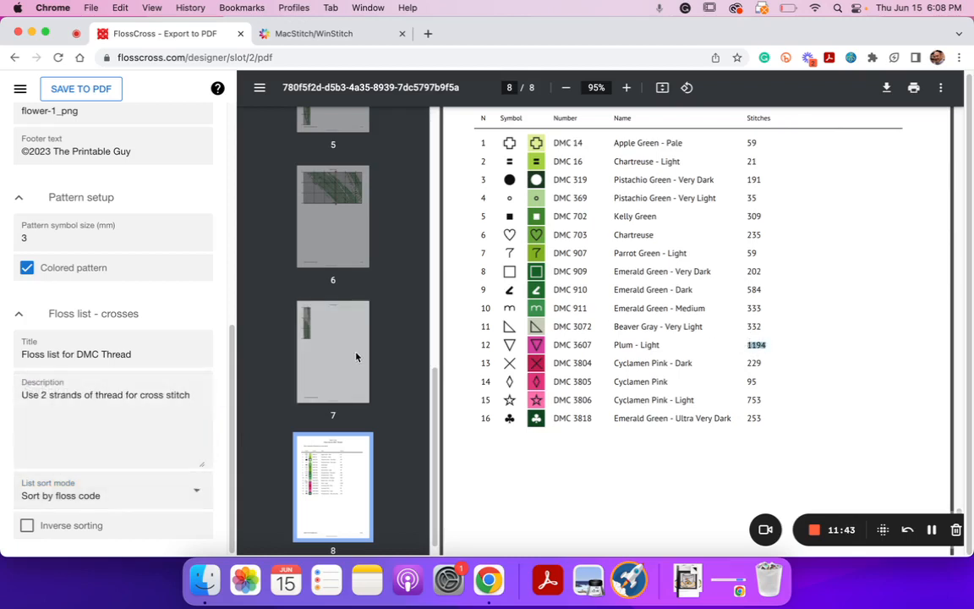
{"action": "left_click", "coordinate": [193, 498]}
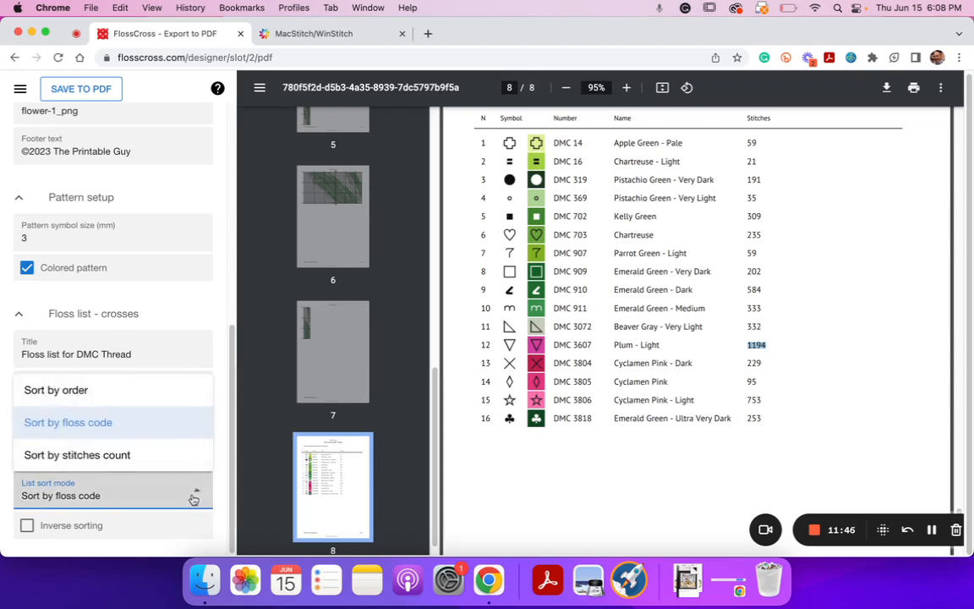
{"action": "left_click", "coordinate": [150, 453]}
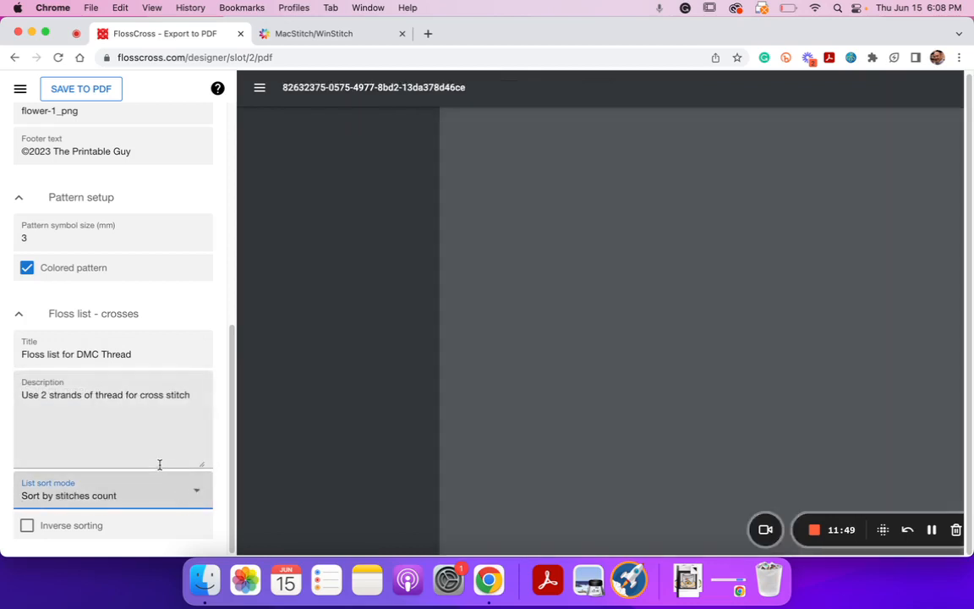
{"action": "scroll", "coordinate": [676, 397], "scroll_direction": "down", "scroll_amount": 20}
{"action": "scroll", "coordinate": [675, 398], "scroll_direction": "down", "scroll_amount": 20}
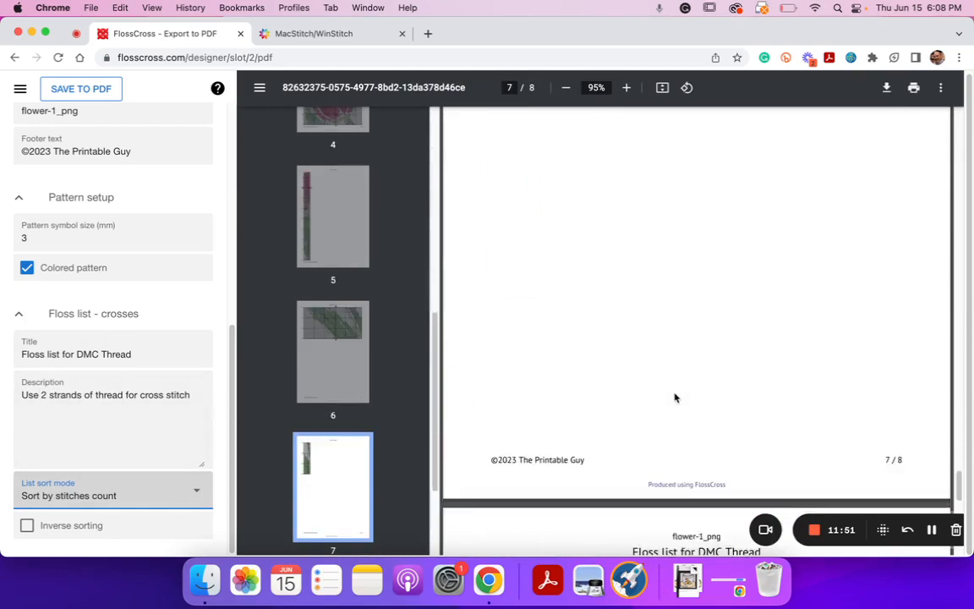
{"action": "scroll", "coordinate": [675, 397], "scroll_direction": "down", "scroll_amount": 2}
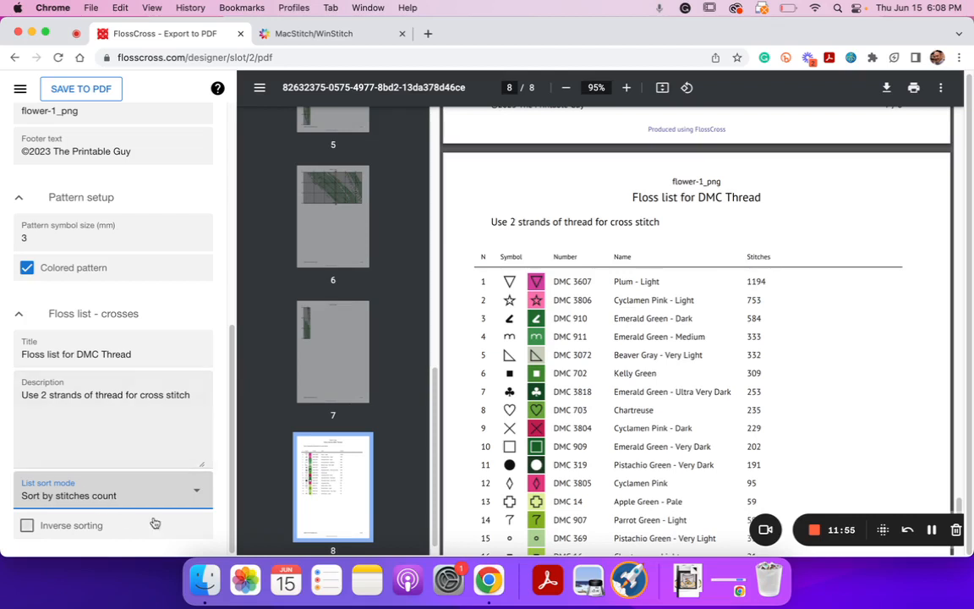
- Set the floss list to sort by order and check the thread sequence on preview page 8
{"action": "left_click", "coordinate": [195, 492]}
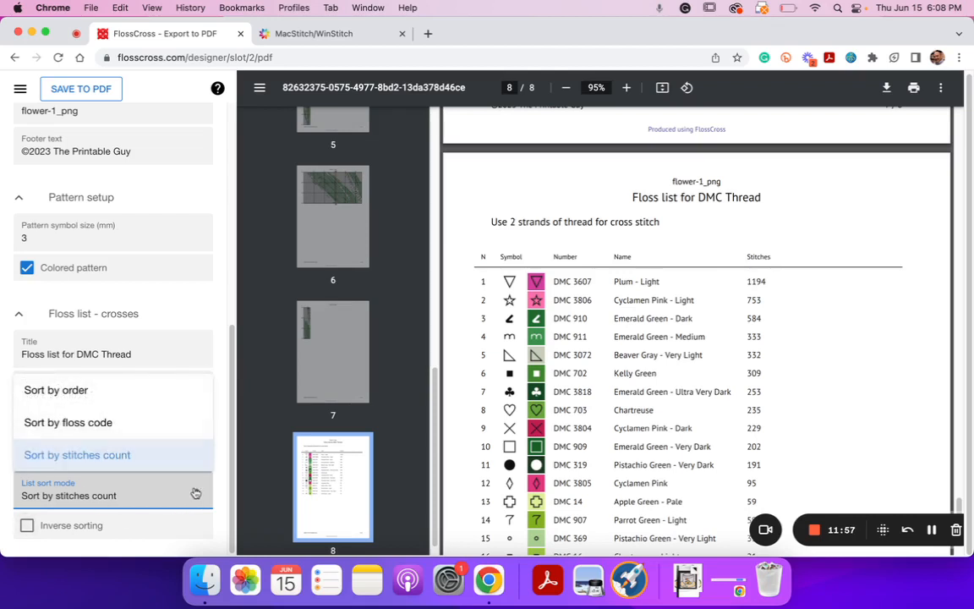
{"action": "left_click", "coordinate": [172, 391]}
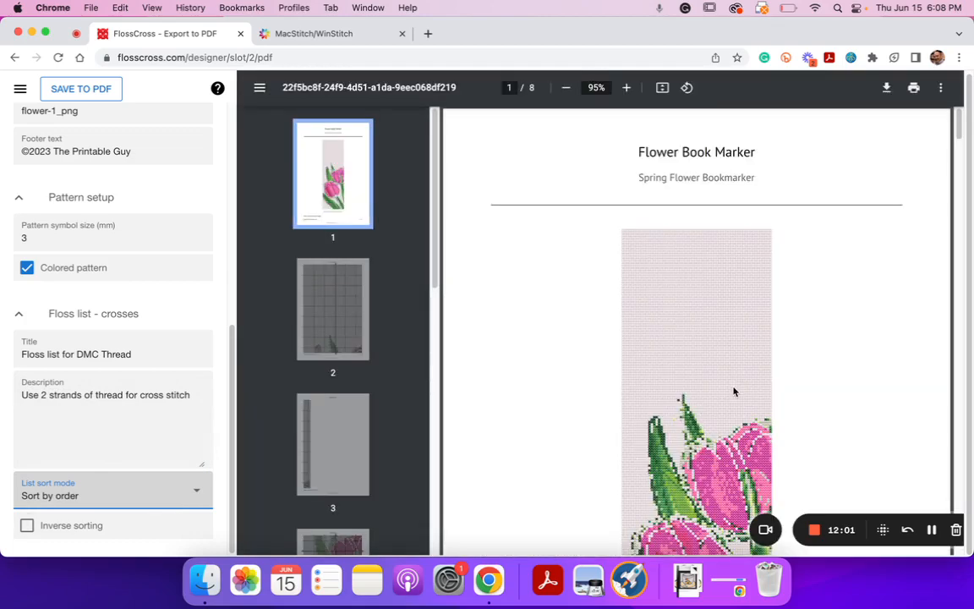
{"action": "scroll", "coordinate": [734, 390], "scroll_direction": "down", "scroll_amount": 20}
{"action": "scroll", "coordinate": [734, 391], "scroll_direction": "down", "scroll_amount": 15}
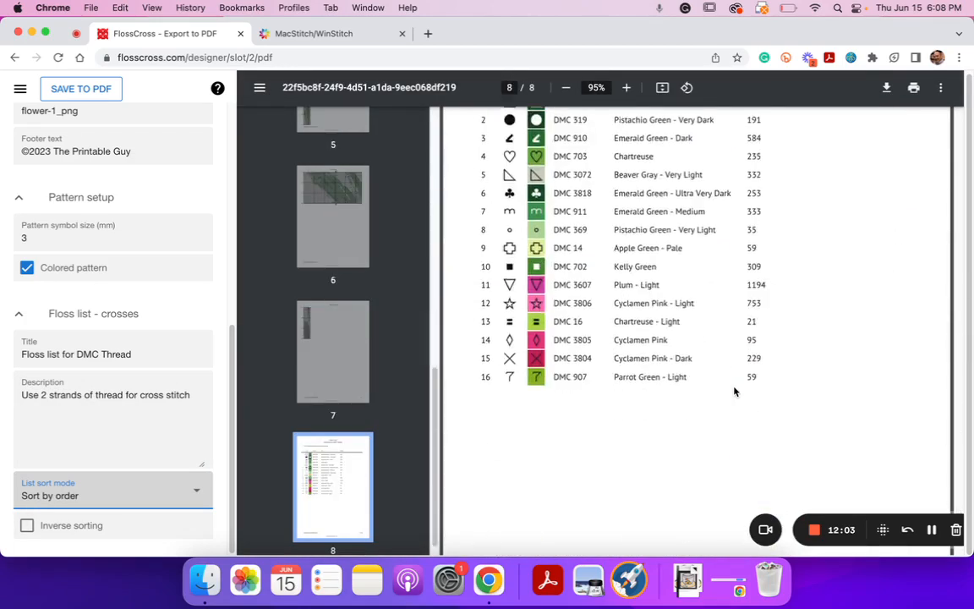
{"action": "scroll", "coordinate": [734, 391], "scroll_direction": "up", "scroll_amount": 3}
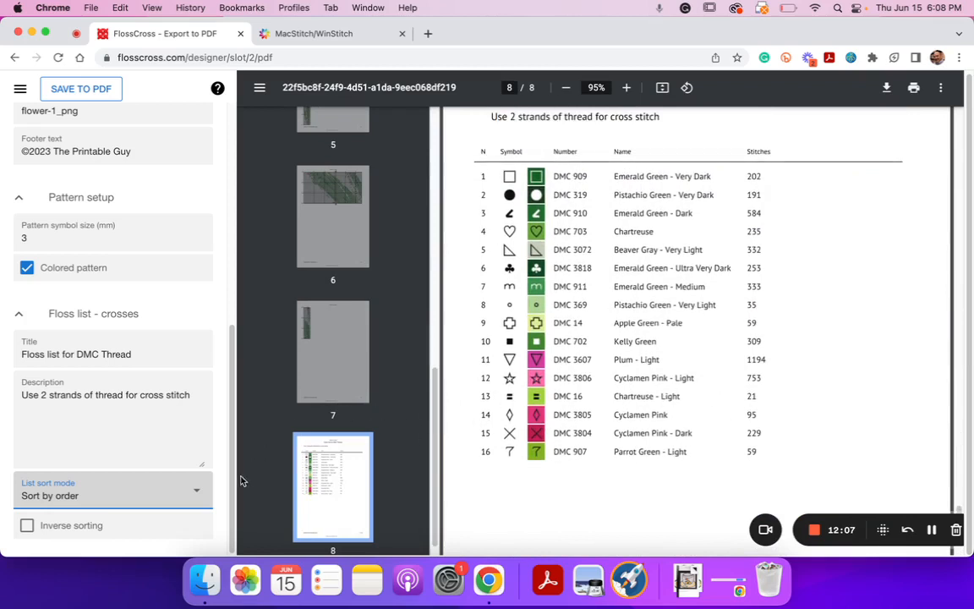
- Sort the floss list by stitches count and review the colored chart on preview page 4
{"action": "left_click", "coordinate": [196, 493]}
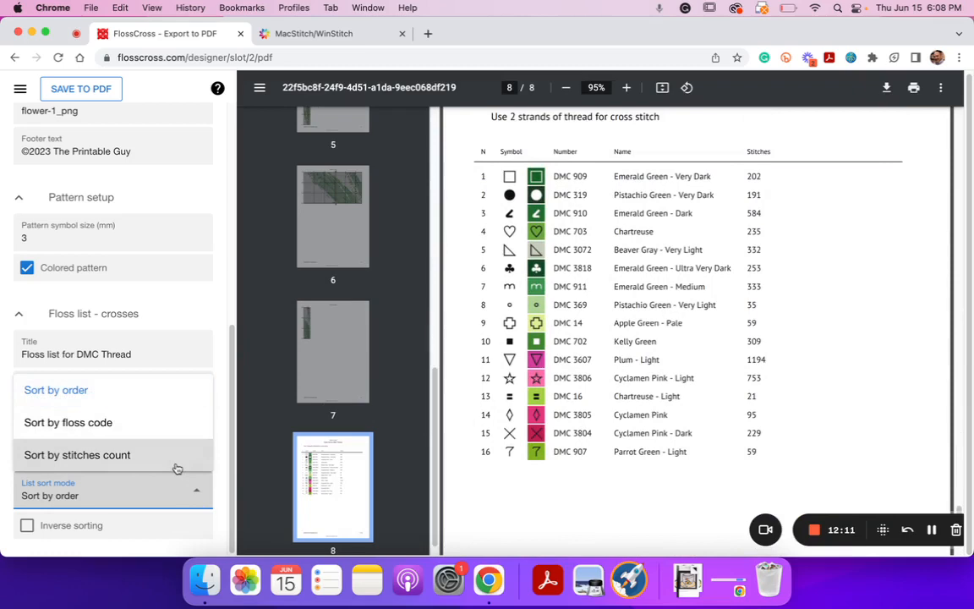
{"action": "left_click", "coordinate": [177, 468]}
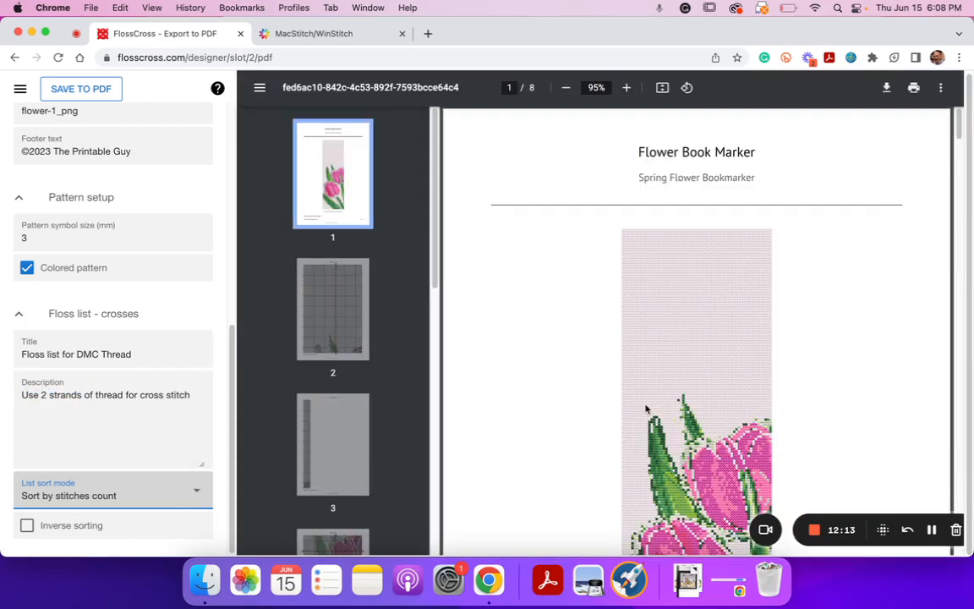
{"action": "scroll", "coordinate": [315, 289], "scroll_direction": "down", "scroll_amount": 5}
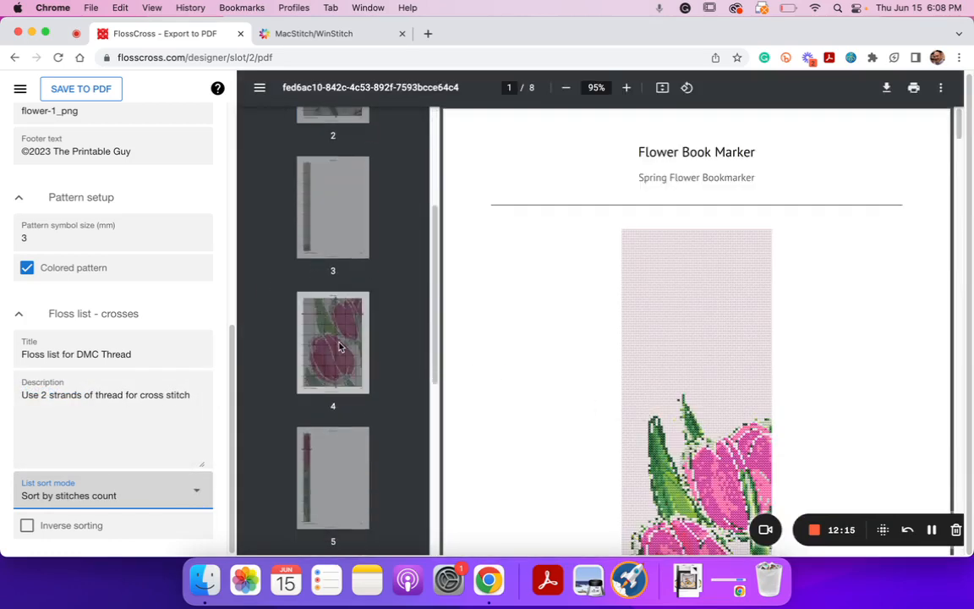
{"action": "left_click", "coordinate": [334, 338]}
{"action": "scroll", "coordinate": [640, 336], "scroll_direction": "down", "scroll_amount": 2}
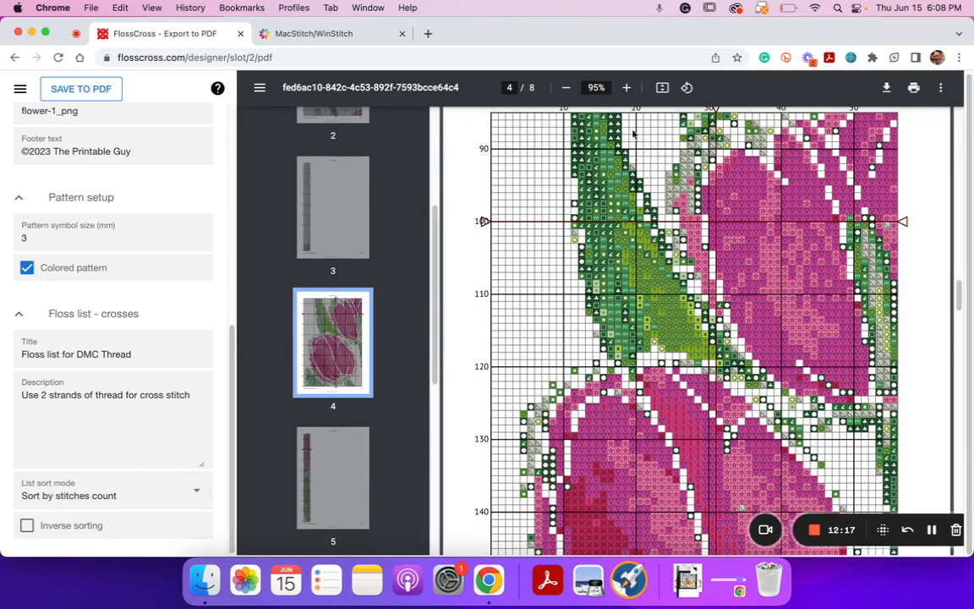
{"action": "scroll", "coordinate": [642, 220], "scroll_direction": "down", "scroll_amount": 7}
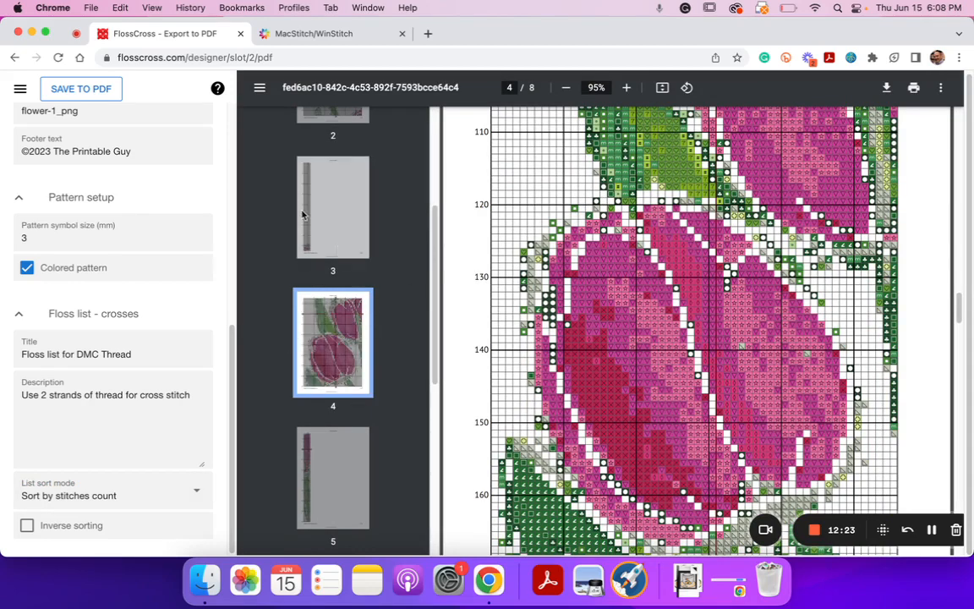
- Turn on inverse sorting for the floss list and check the thread order on preview page 8
{"action": "left_click", "coordinate": [44, 525]}
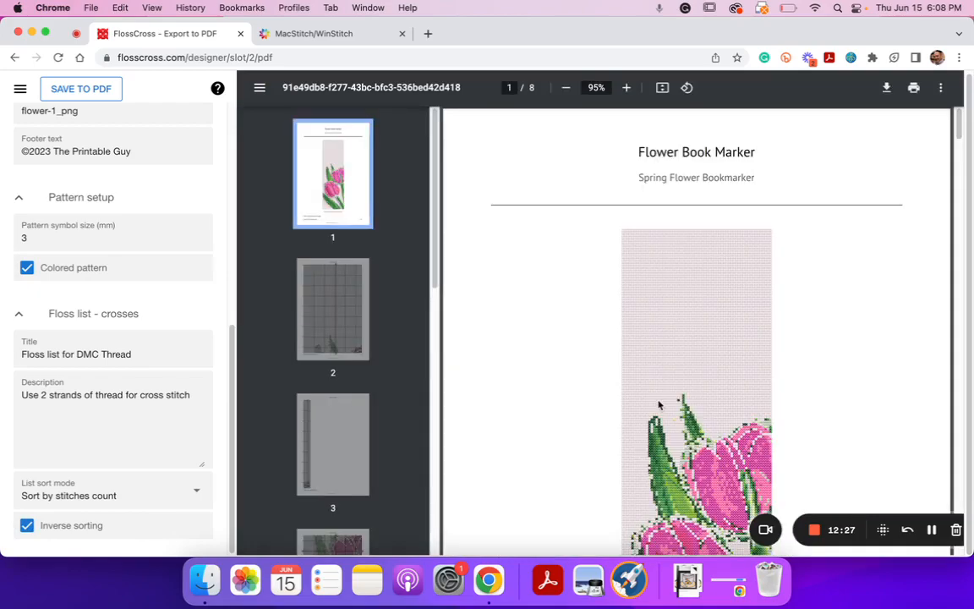
{"action": "scroll", "coordinate": [651, 380], "scroll_direction": "down", "scroll_amount": 20}
{"action": "scroll", "coordinate": [659, 405], "scroll_direction": "down", "scroll_amount": 15}
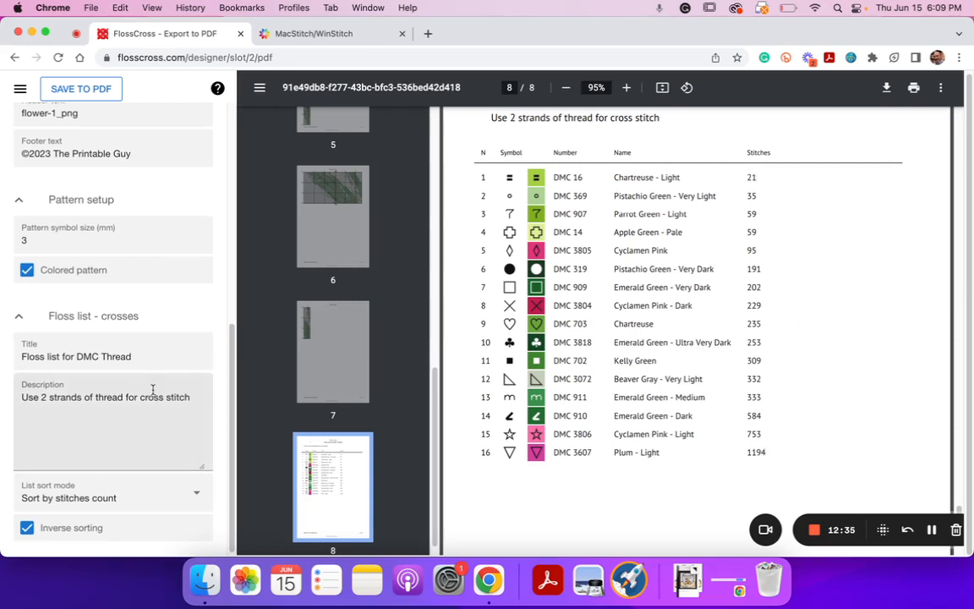
- Save the pattern as a PDF with the file name Flower Book Marker
{"action": "scroll", "coordinate": [156, 389], "scroll_direction": "up", "scroll_amount": 10}
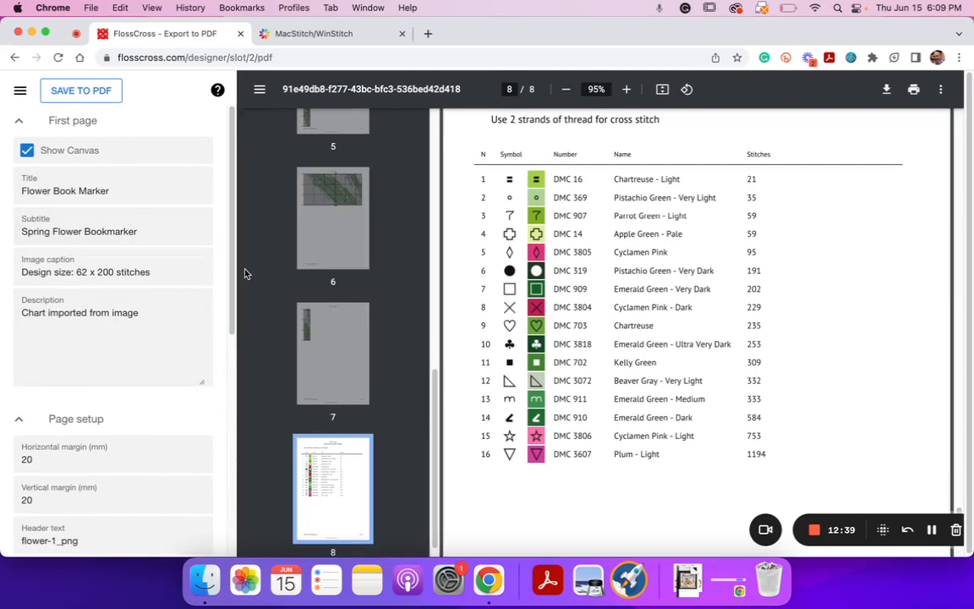
{"action": "left_click", "coordinate": [99, 90]}
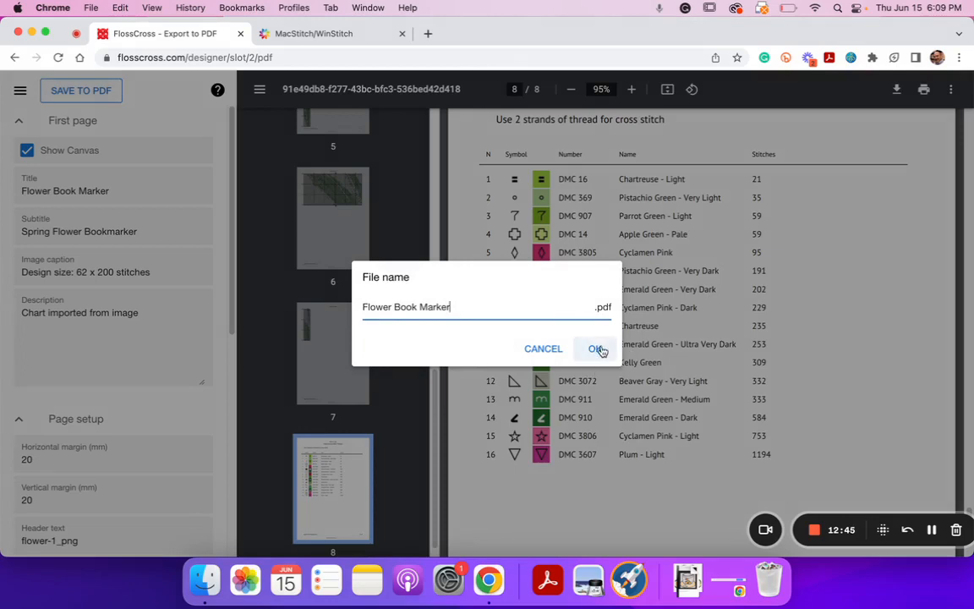
{"action": "left_click", "coordinate": [596, 351]}
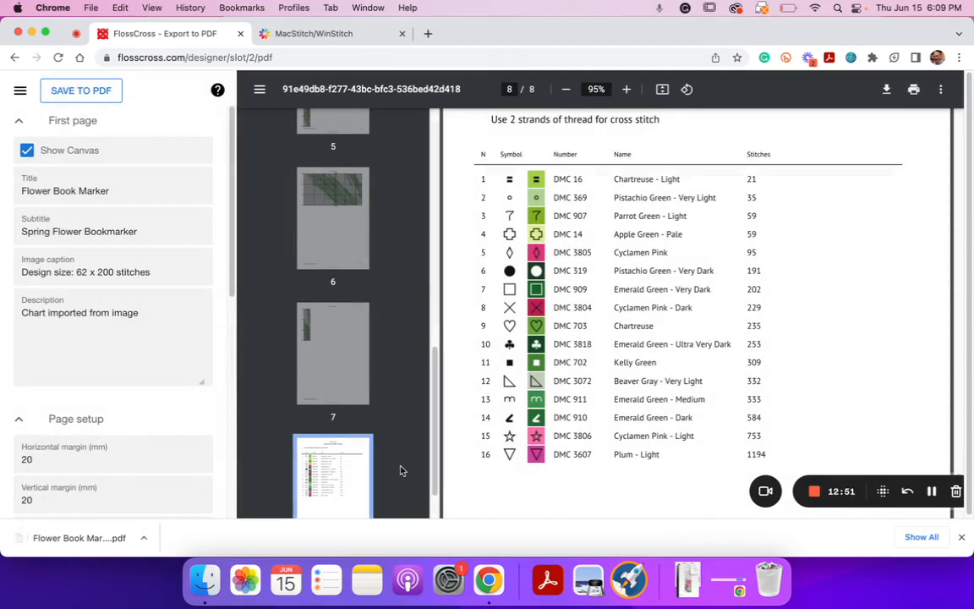
- Open the downloaded Flower Book Marker.pdf and review its pages from the cover through to the floss list heading
{"action": "left_click", "coordinate": [85, 537]}
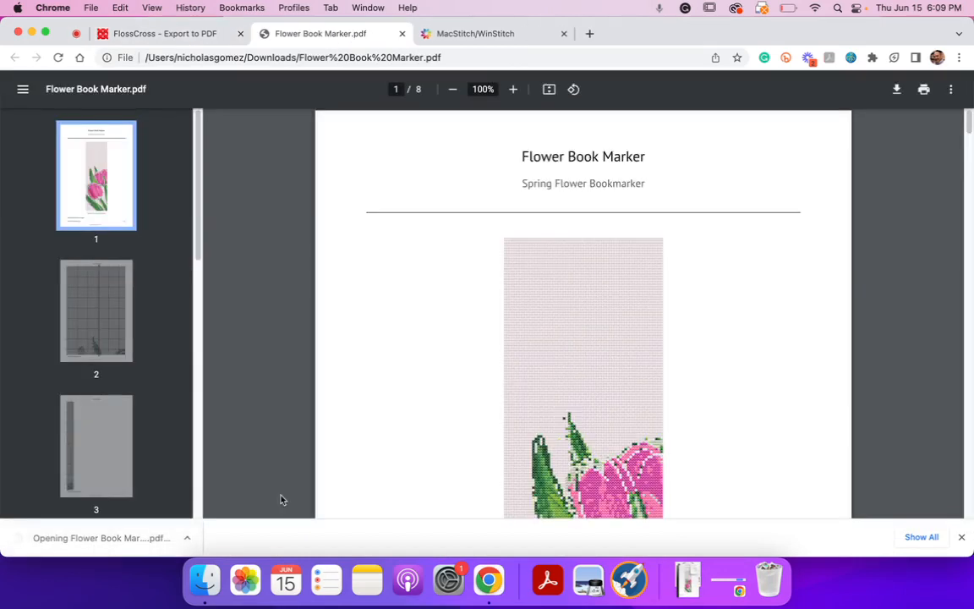
{"action": "scroll", "coordinate": [234, 302], "scroll_direction": "down", "scroll_amount": 10}
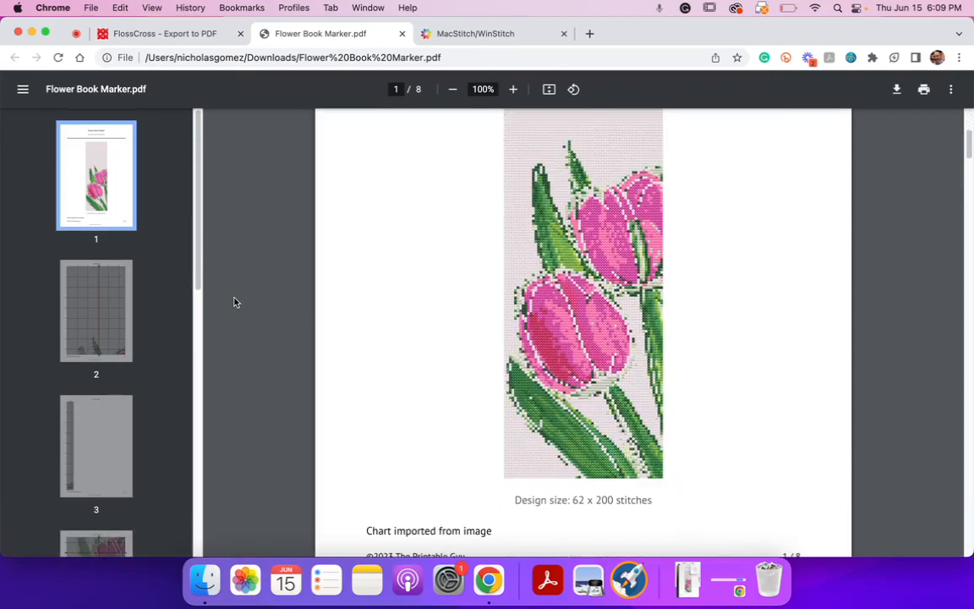
{"action": "scroll", "coordinate": [236, 302], "scroll_direction": "down", "scroll_amount": 10}
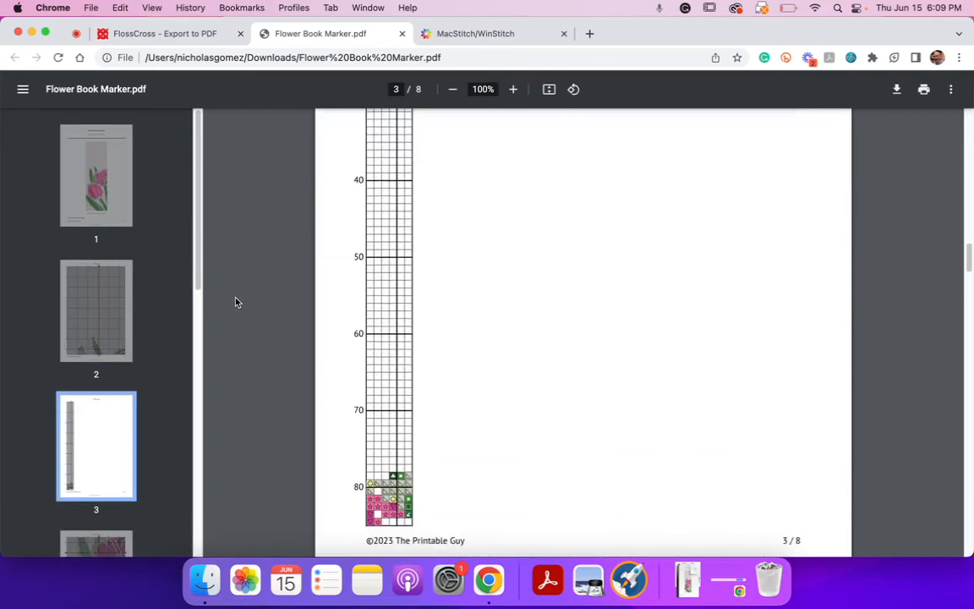
{"action": "scroll", "coordinate": [235, 302], "scroll_direction": "down", "scroll_amount": 10}
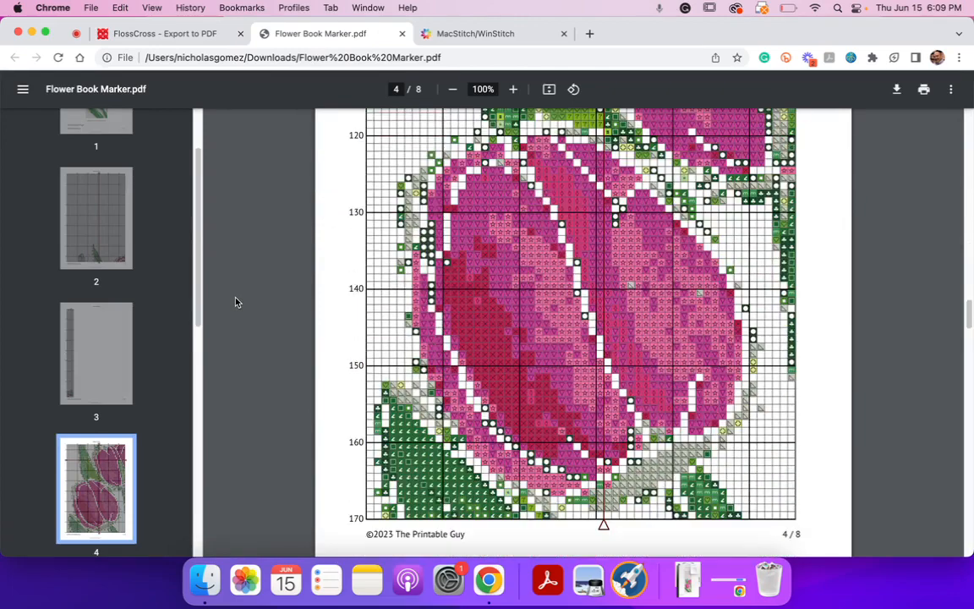
{"action": "scroll", "coordinate": [236, 302], "scroll_direction": "down", "scroll_amount": 10}
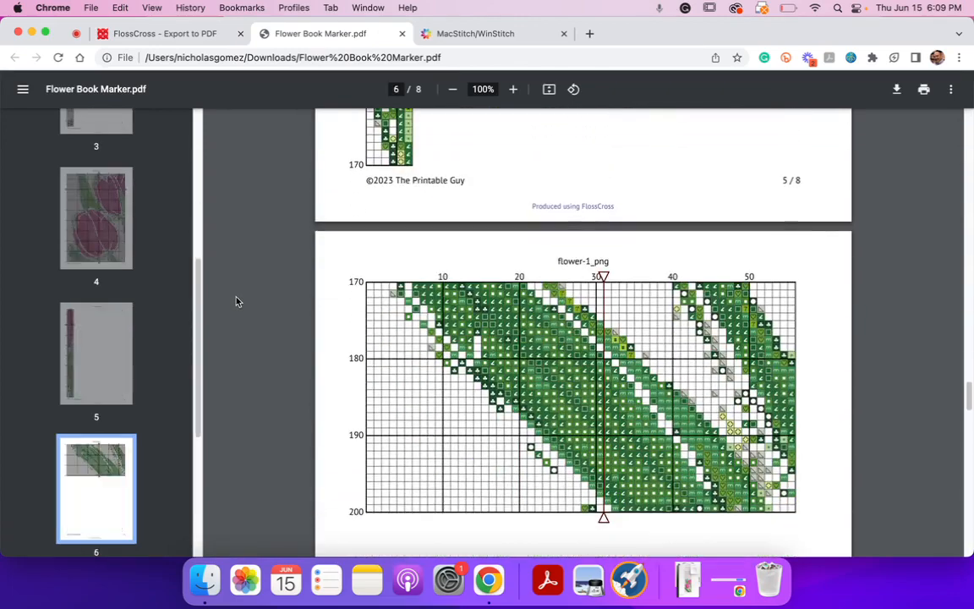
{"action": "scroll", "coordinate": [238, 301], "scroll_direction": "down", "scroll_amount": 10}
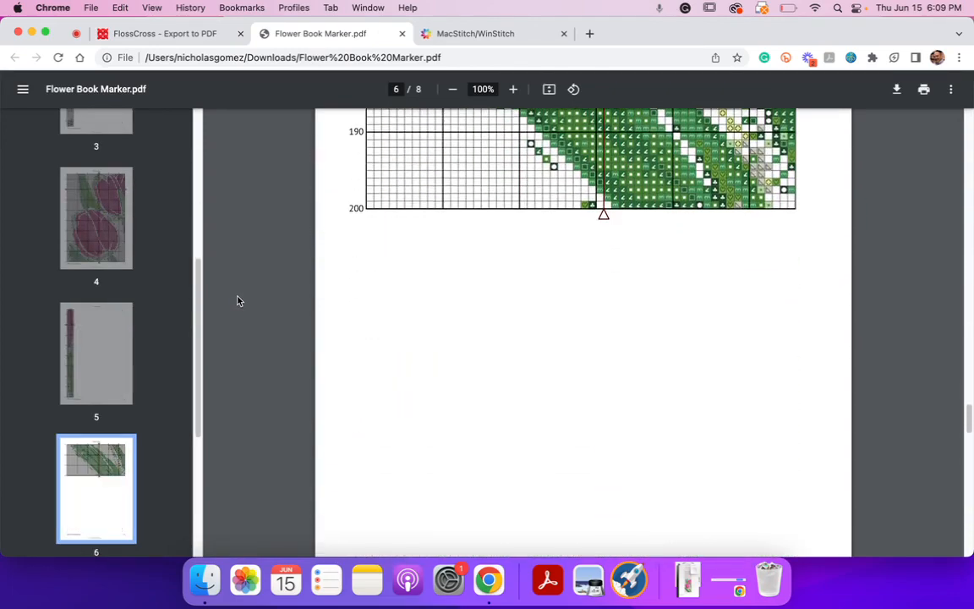
{"action": "scroll", "coordinate": [238, 301], "scroll_direction": "down", "scroll_amount": 10}
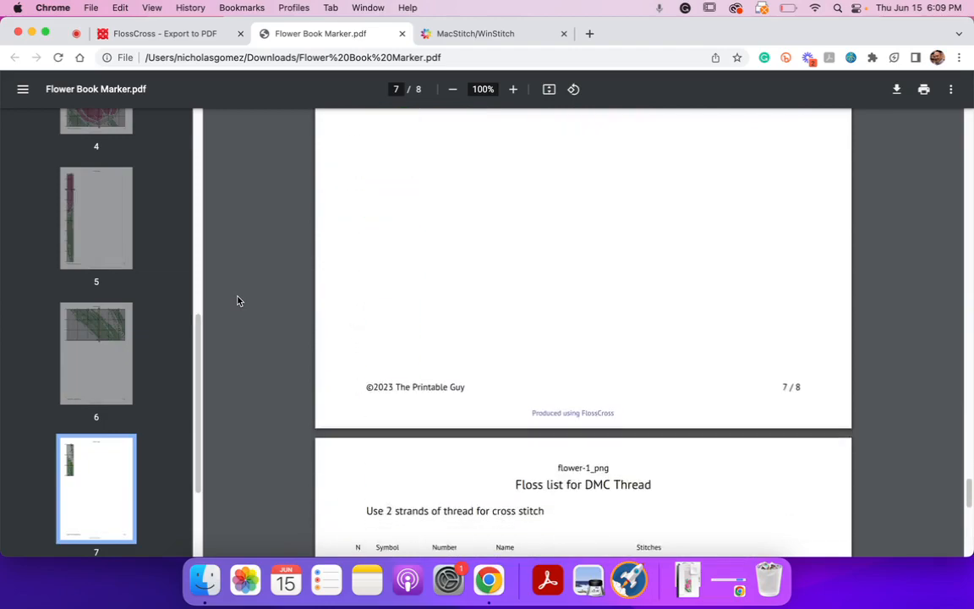
- Go back through the exported PDF's chart pages to the cover and examine its title, image, caption and footer
{"action": "scroll", "coordinate": [237, 300], "scroll_direction": "up", "scroll_amount": 20}
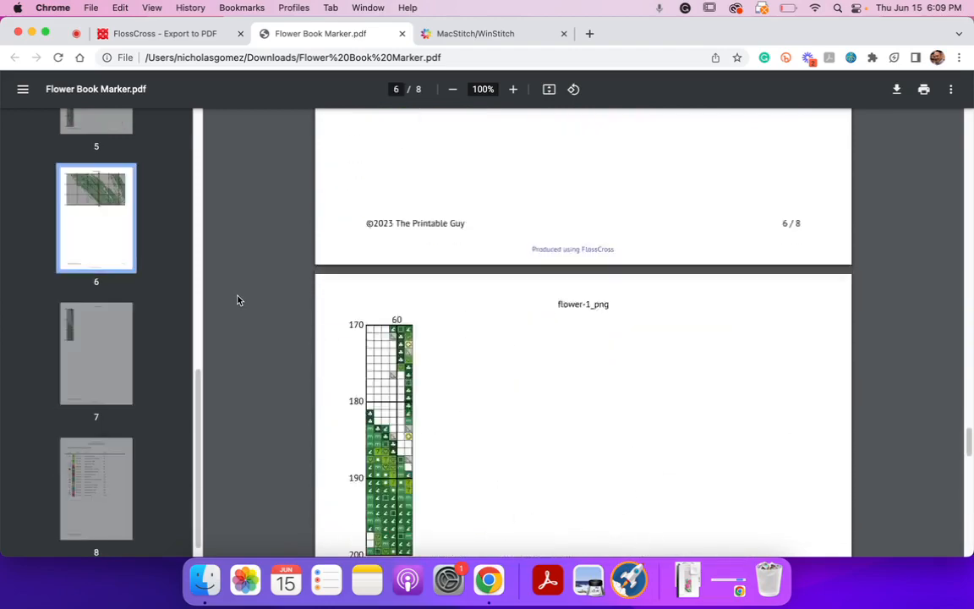
{"action": "scroll", "coordinate": [237, 300], "scroll_direction": "up", "scroll_amount": 15}
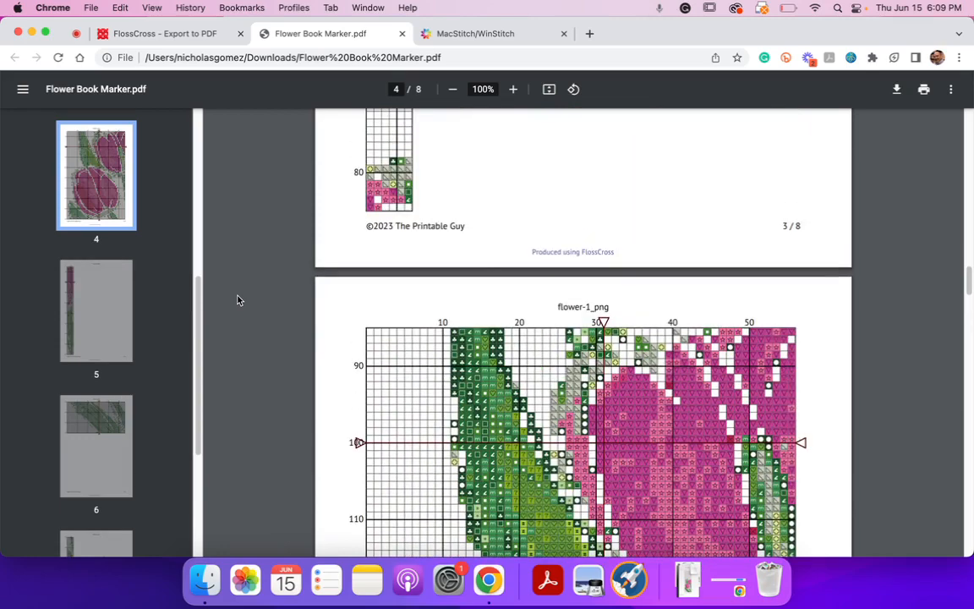
{"action": "scroll", "coordinate": [237, 300], "scroll_direction": "up", "scroll_amount": 20}
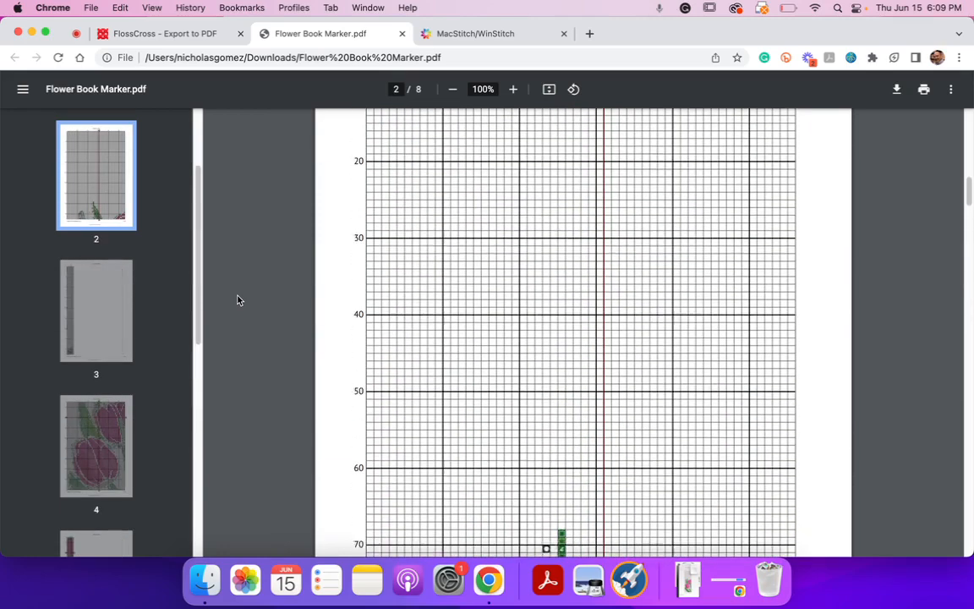
{"action": "scroll", "coordinate": [237, 300], "scroll_direction": "up", "scroll_amount": 15}
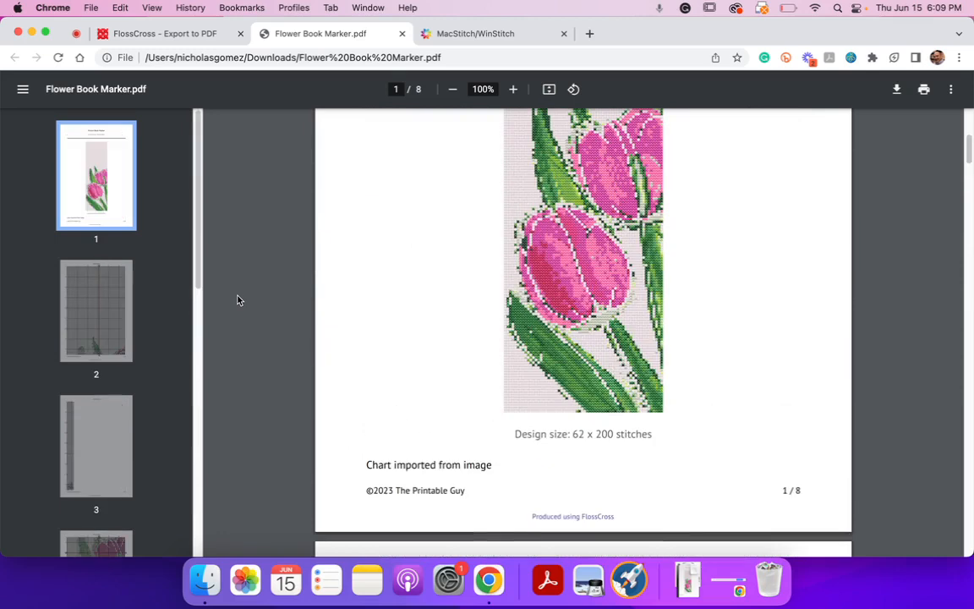
{"action": "scroll", "coordinate": [237, 300], "scroll_direction": "up", "scroll_amount": 8}
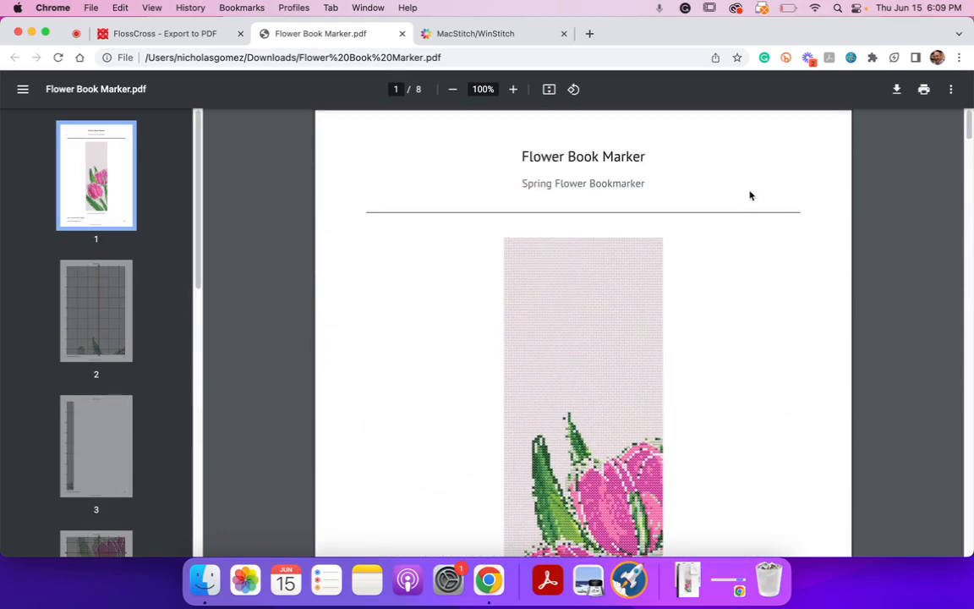
{"action": "scroll", "coordinate": [749, 195], "scroll_direction": "down", "scroll_amount": 2}
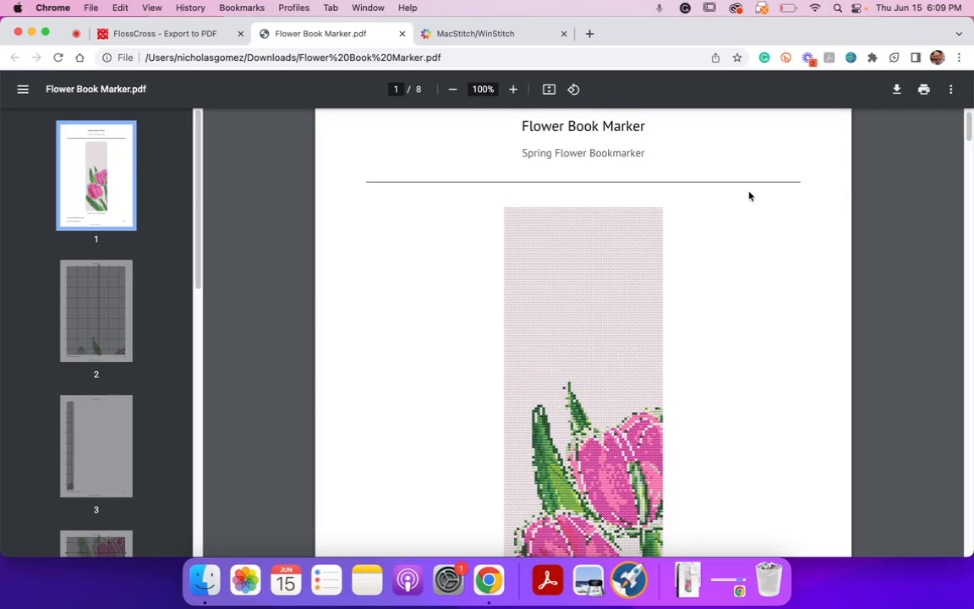
{"action": "scroll", "coordinate": [749, 195], "scroll_direction": "down", "scroll_amount": 10}
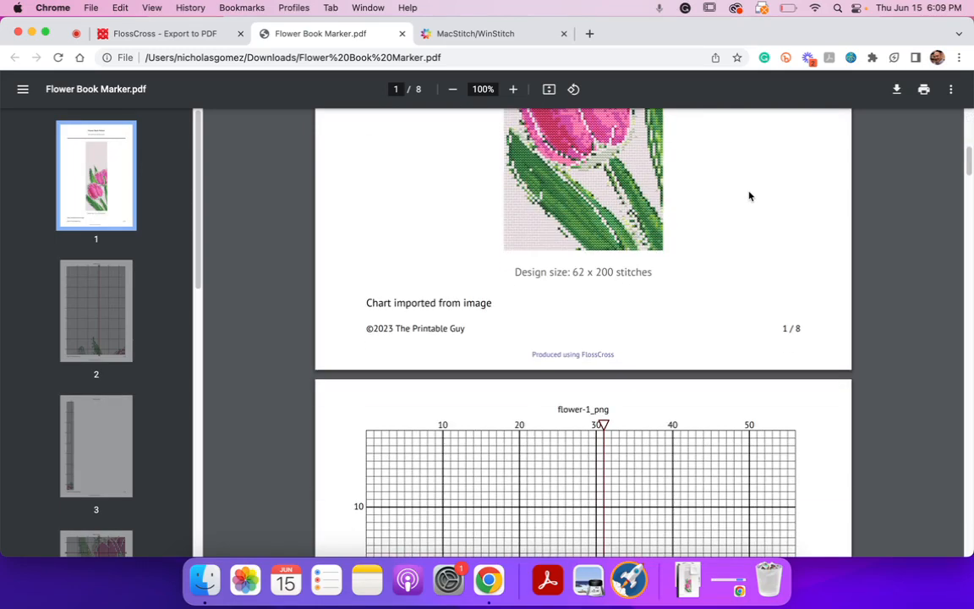
{"action": "scroll", "coordinate": [749, 195], "scroll_direction": "up", "scroll_amount": 6}
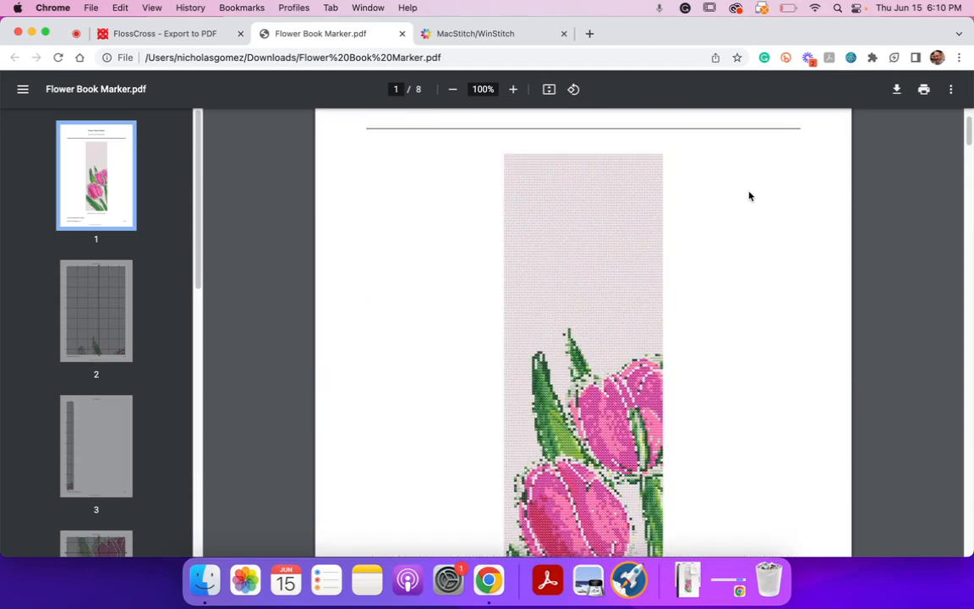
{"action": "scroll", "coordinate": [749, 196], "scroll_direction": "down", "scroll_amount": 2}
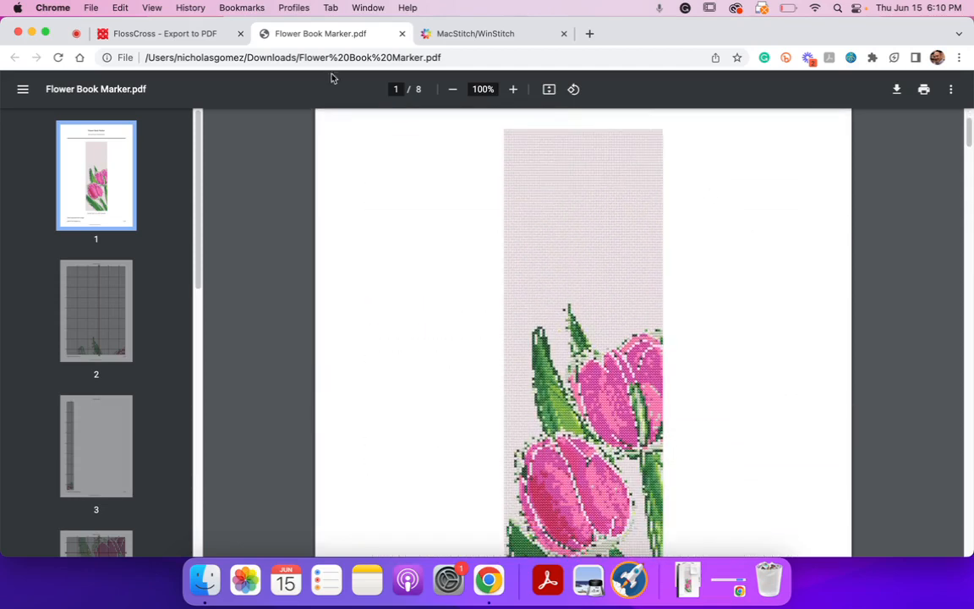
- Switch back to FlossCross and return to its dashboard to view the saved pattern slots
{"action": "left_click", "coordinate": [172, 32]}
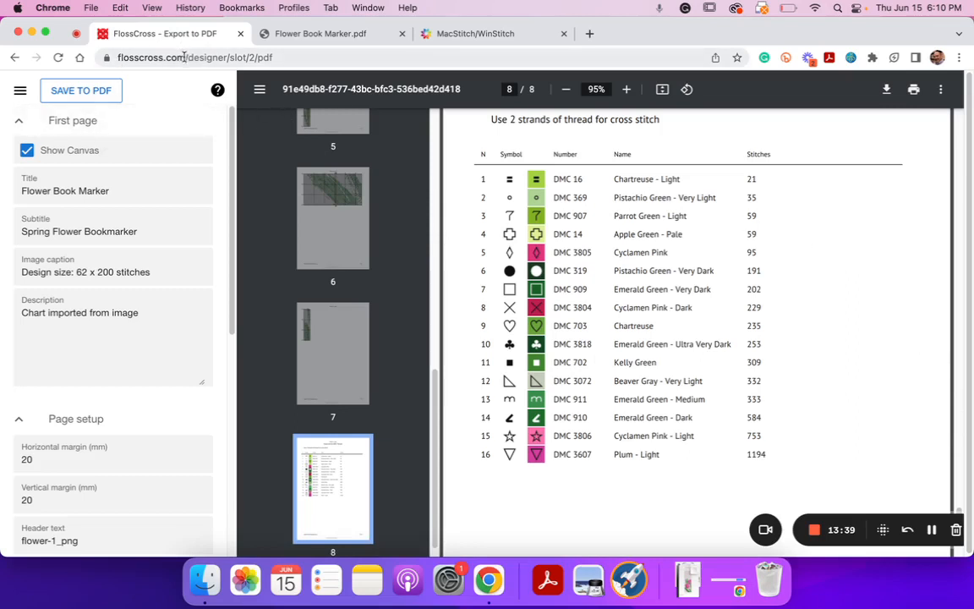
{"action": "left_click", "coordinate": [20, 90]}
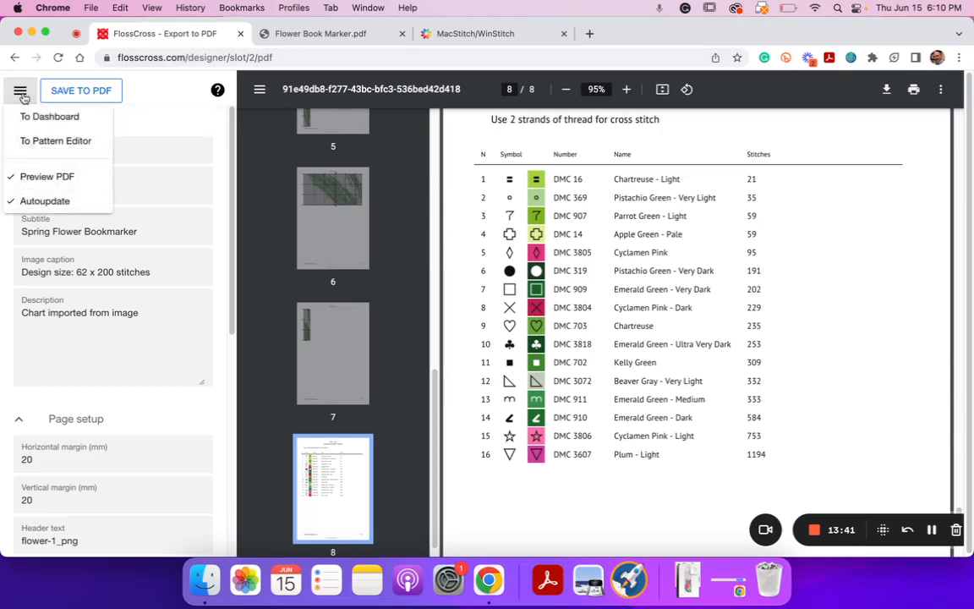
{"action": "left_click", "coordinate": [39, 123]}
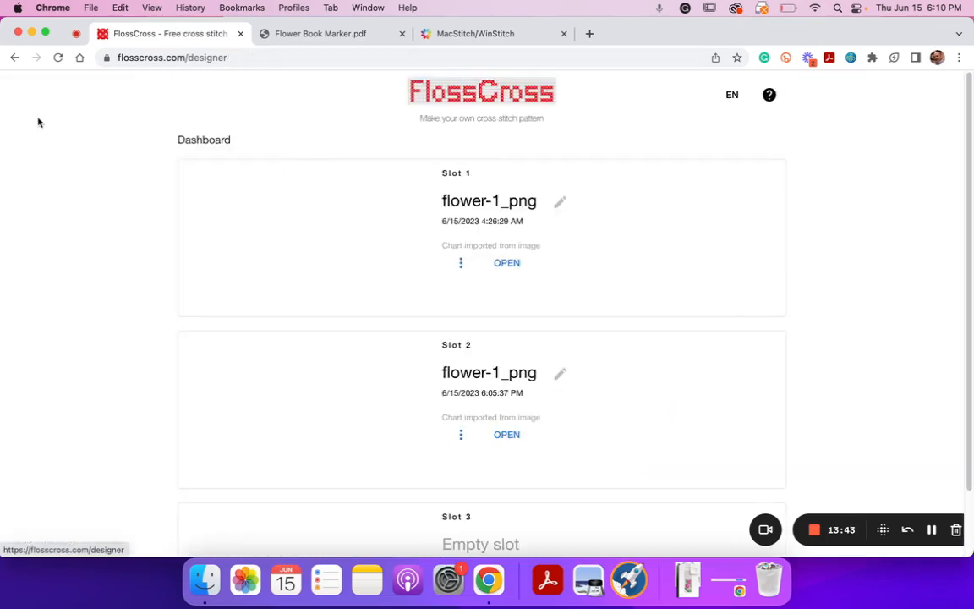
{"action": "scroll", "coordinate": [668, 275], "scroll_direction": "down", "scroll_amount": 1}
{"action": "scroll", "coordinate": [664, 270], "scroll_direction": "down", "scroll_amount": 1}
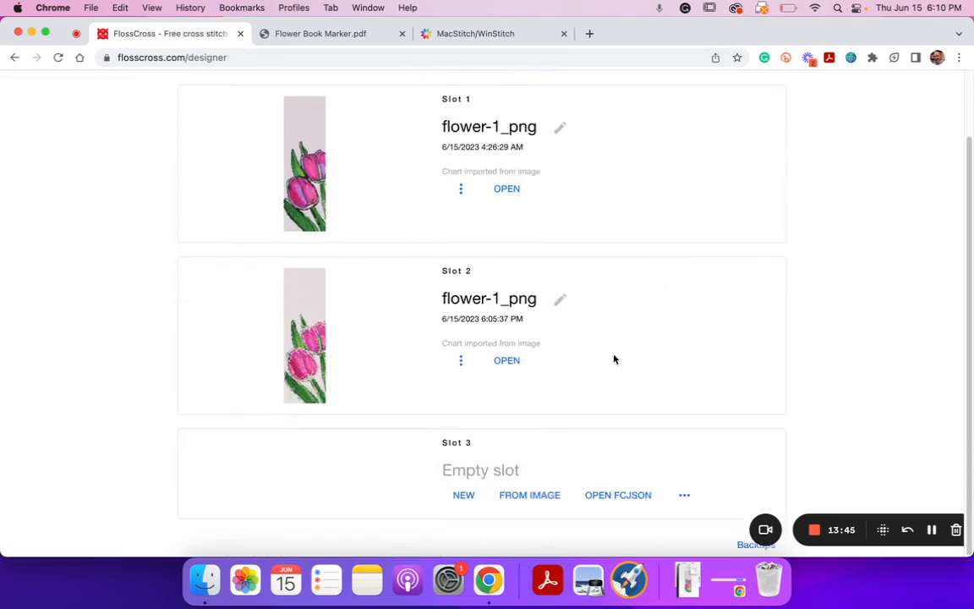
- Erase the flower-1_png pattern from Slot 2 and confirm the erasure
{"action": "left_click", "coordinate": [461, 360]}
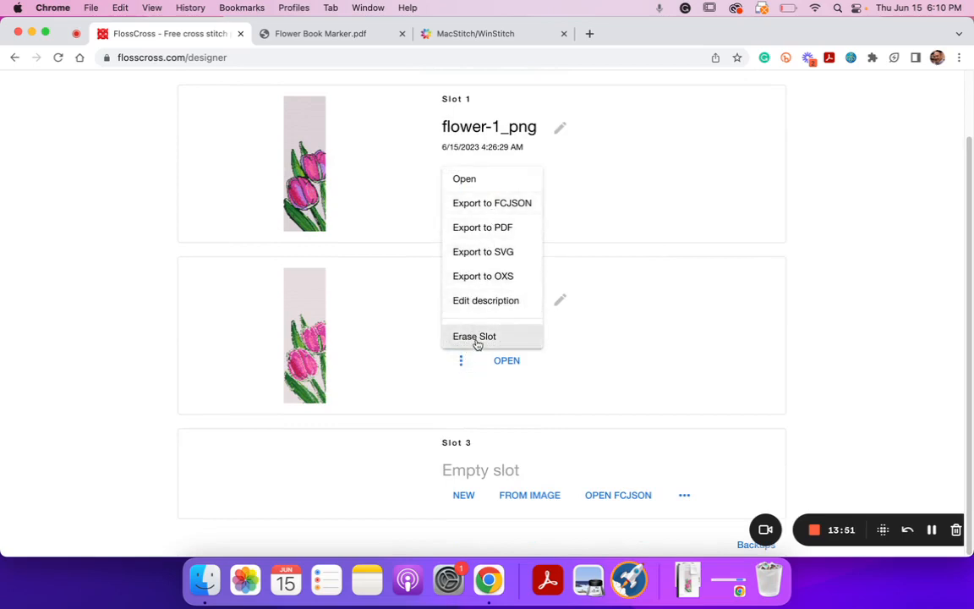
{"action": "left_click", "coordinate": [475, 338]}
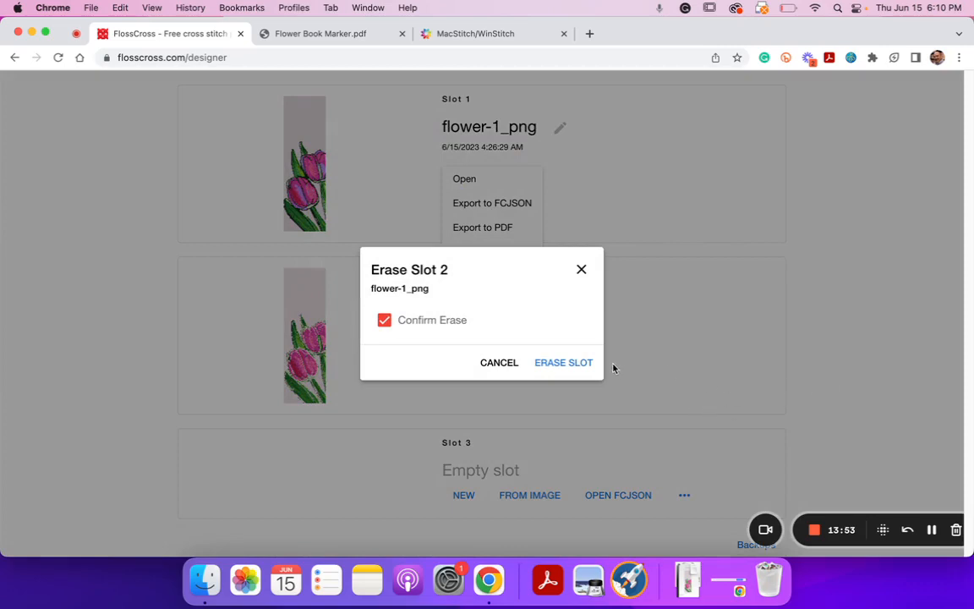
{"action": "left_click", "coordinate": [587, 364]}
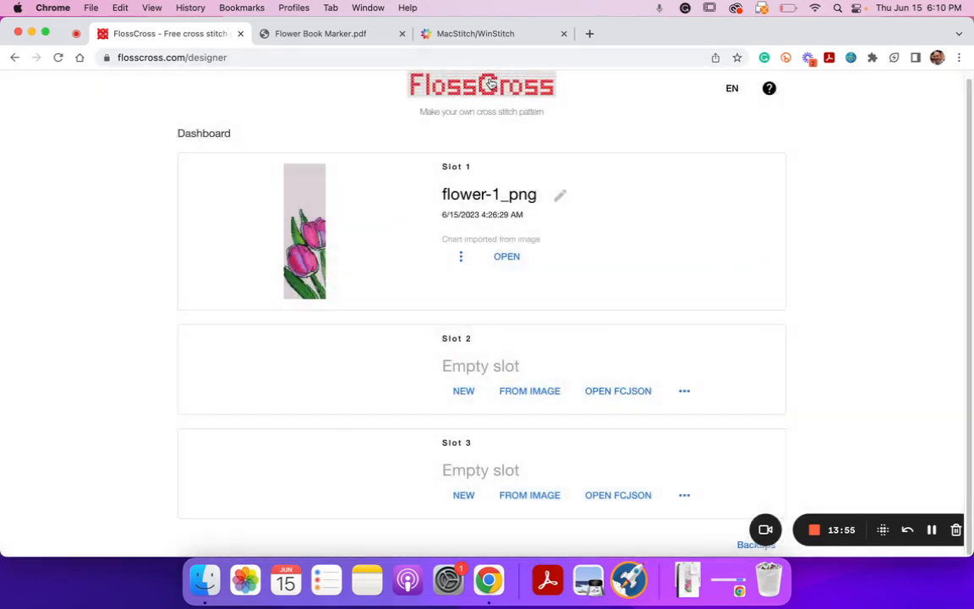
- Go to the FlossCross home page and look through its feature descriptions
{"action": "left_click", "coordinate": [489, 85]}
{"action": "scroll", "coordinate": [336, 224], "scroll_direction": "down", "scroll_amount": 3}
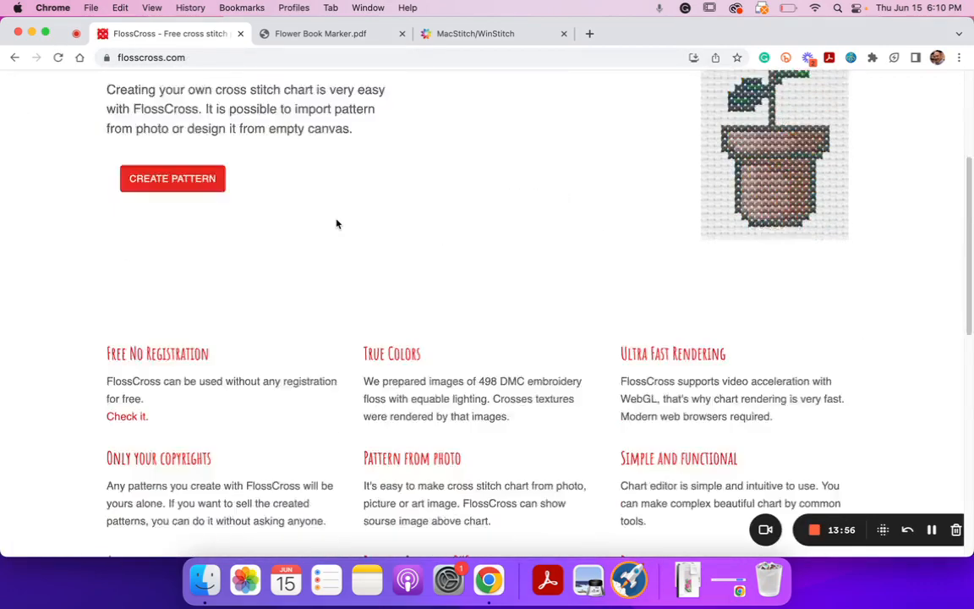
{"action": "scroll", "coordinate": [337, 224], "scroll_direction": "down", "scroll_amount": 10}
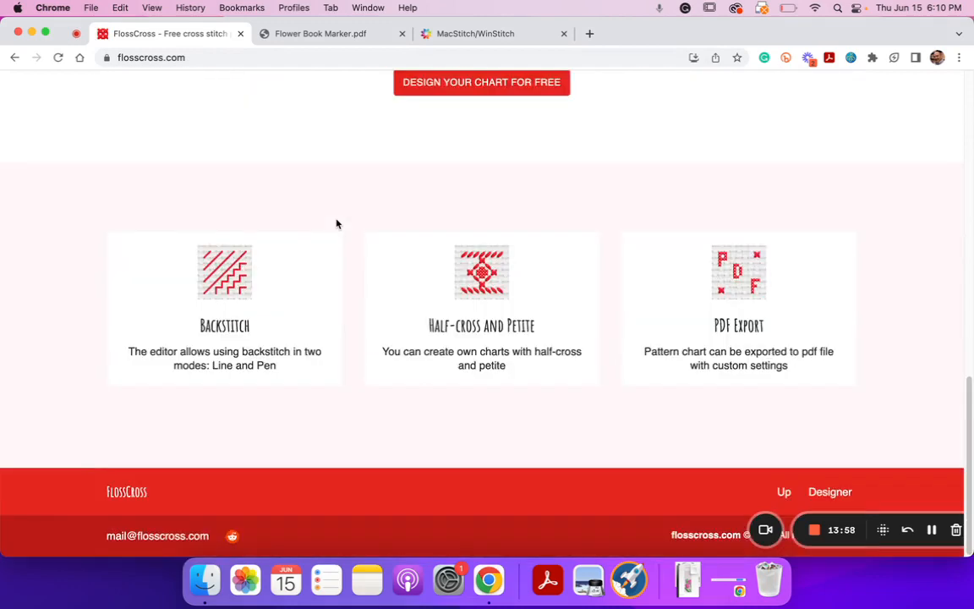
{"action": "scroll", "coordinate": [336, 224], "scroll_direction": "up", "scroll_amount": 15}
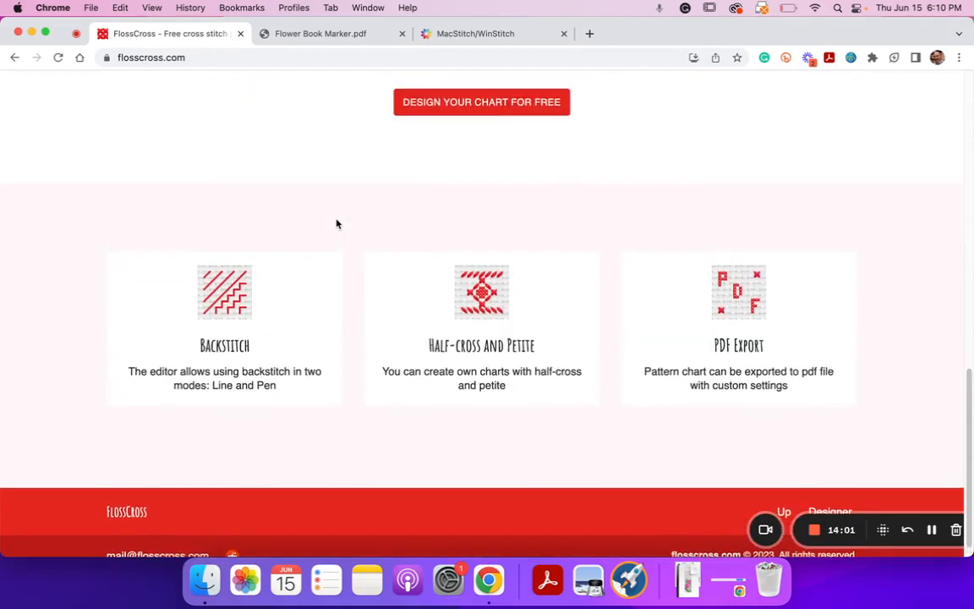